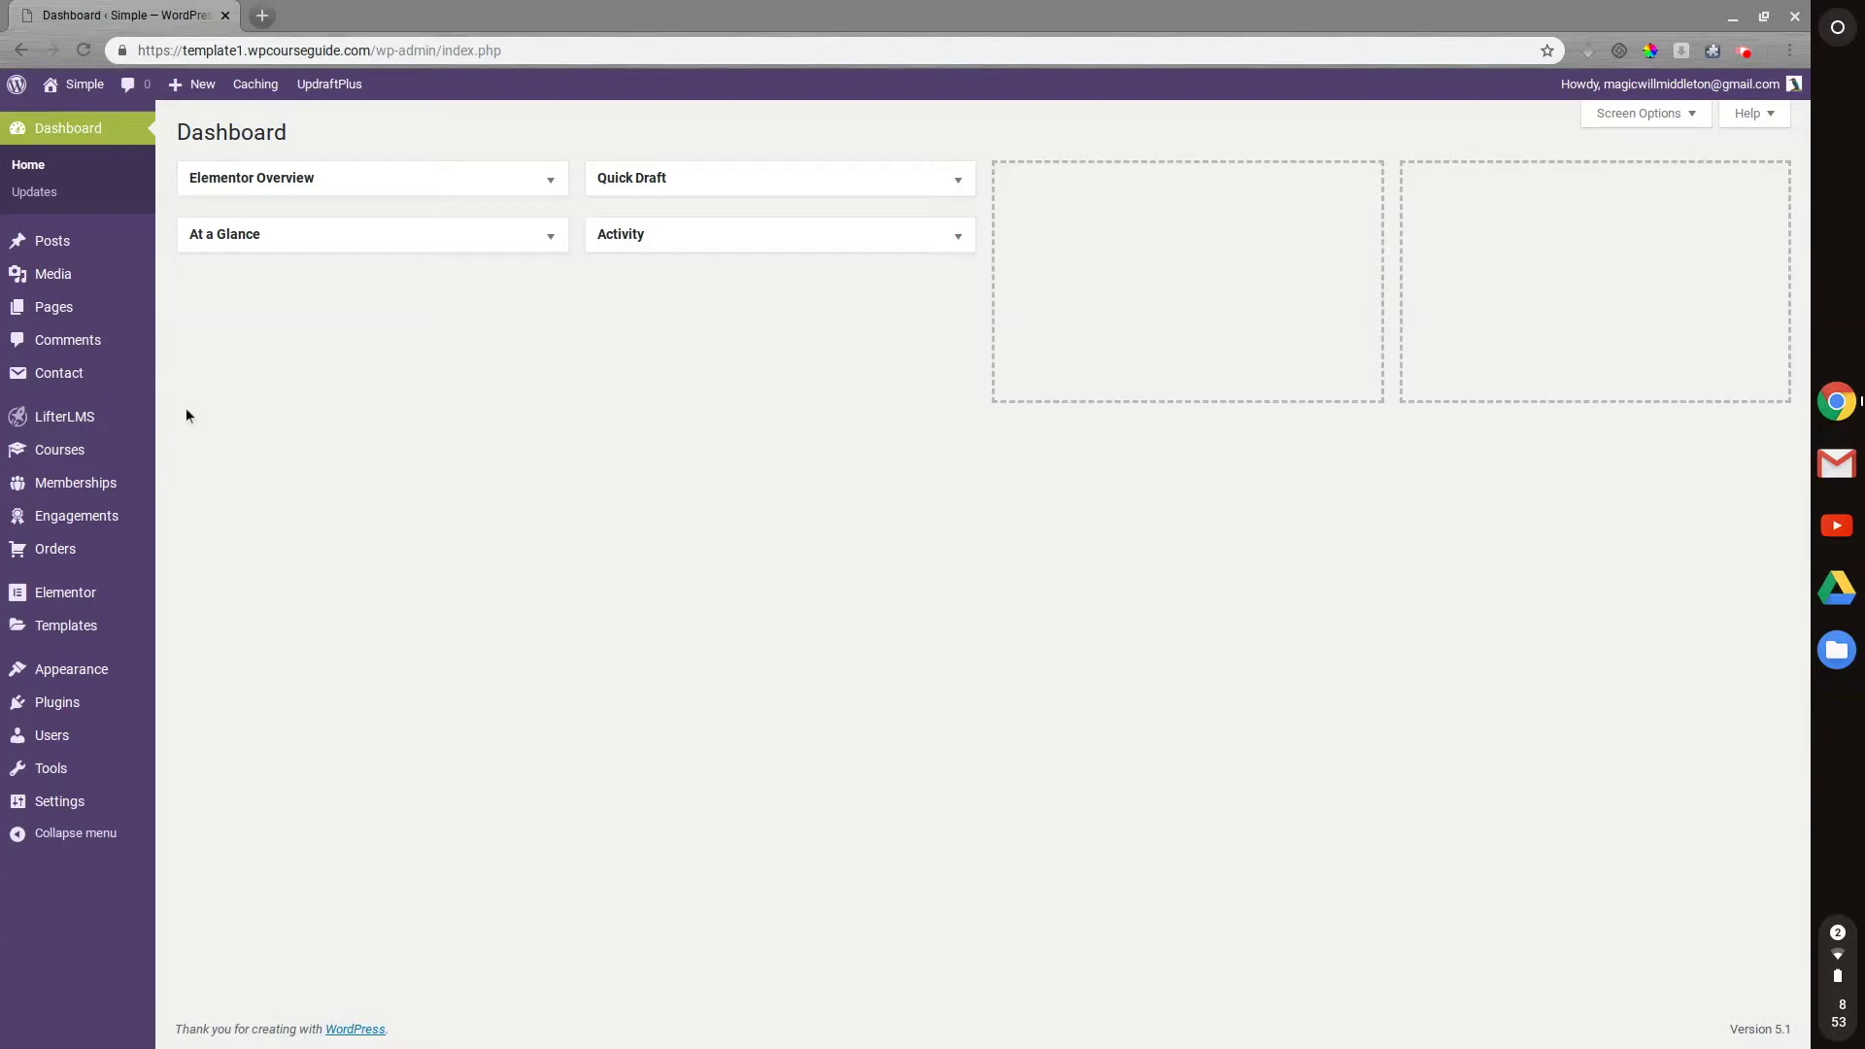
Install and activate the LifterLMS Private Areas add-on from the LifterLMS add-ons page
{"action": "mouse_move", "coordinate": [141, 423]}
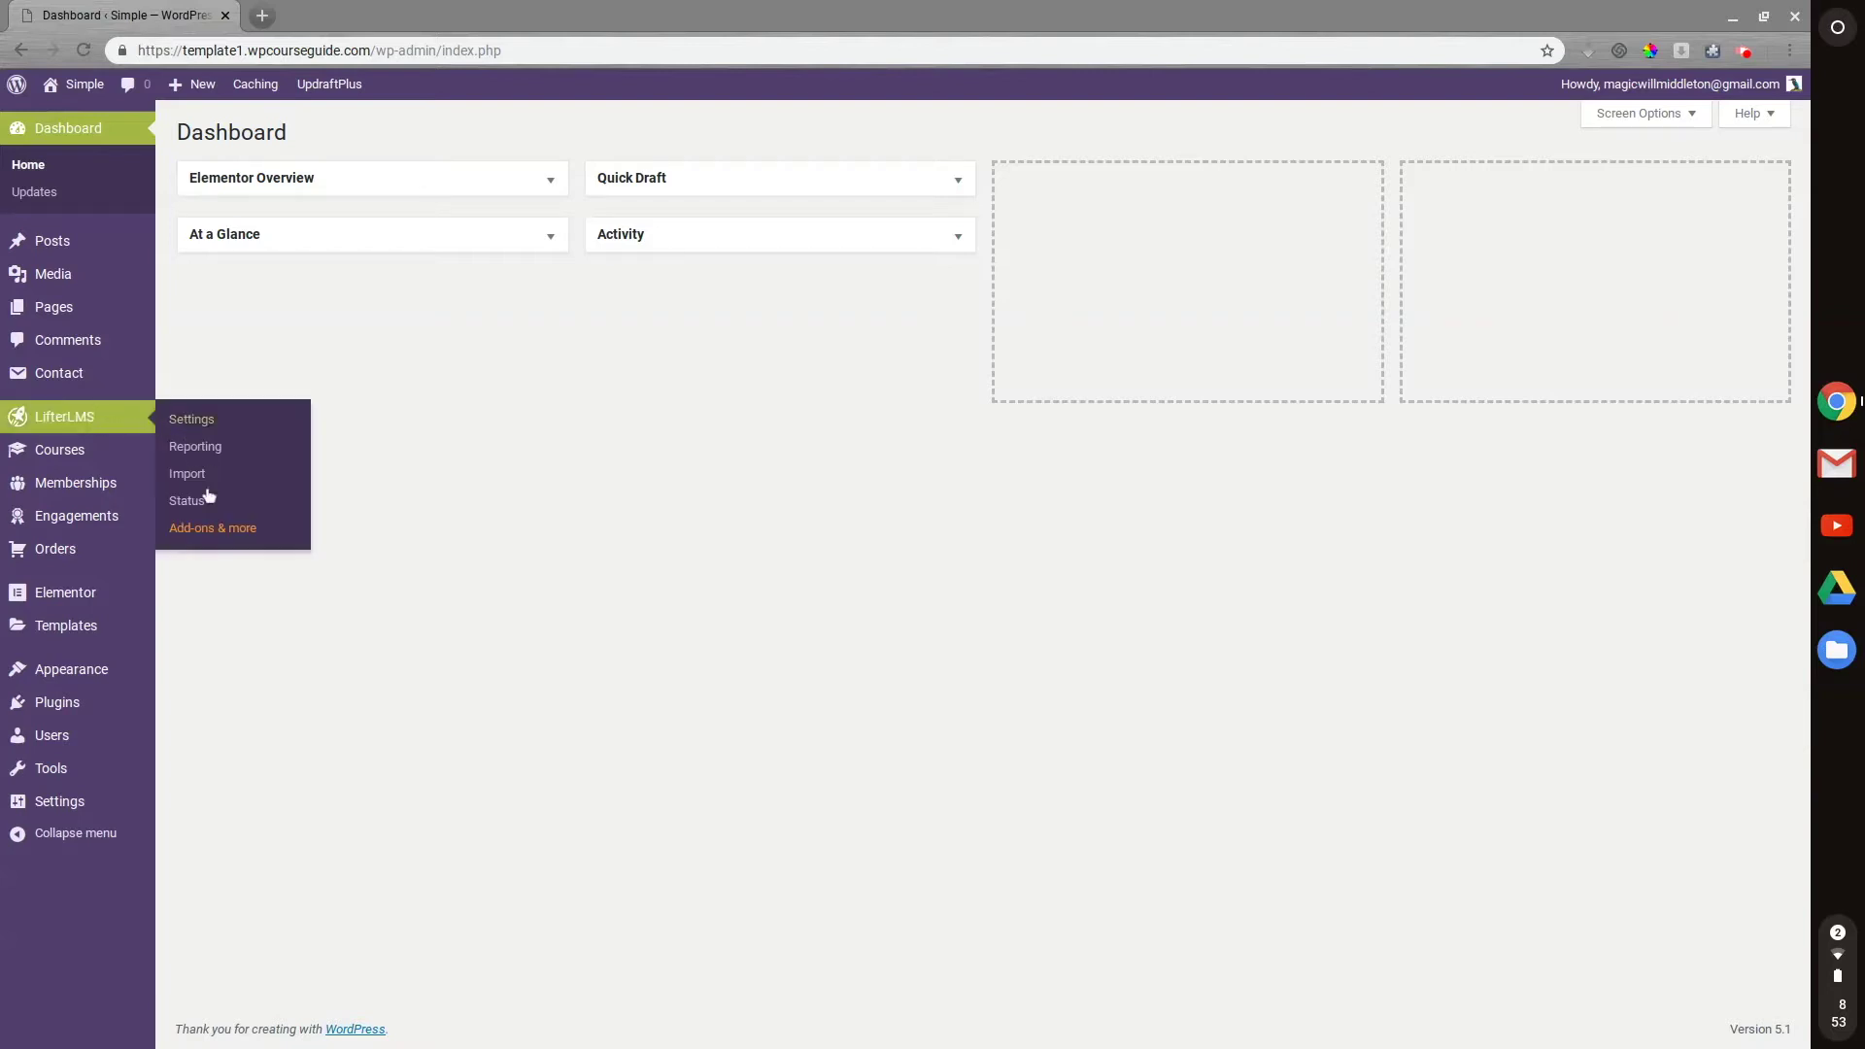
{"action": "left_click", "coordinate": [204, 536]}
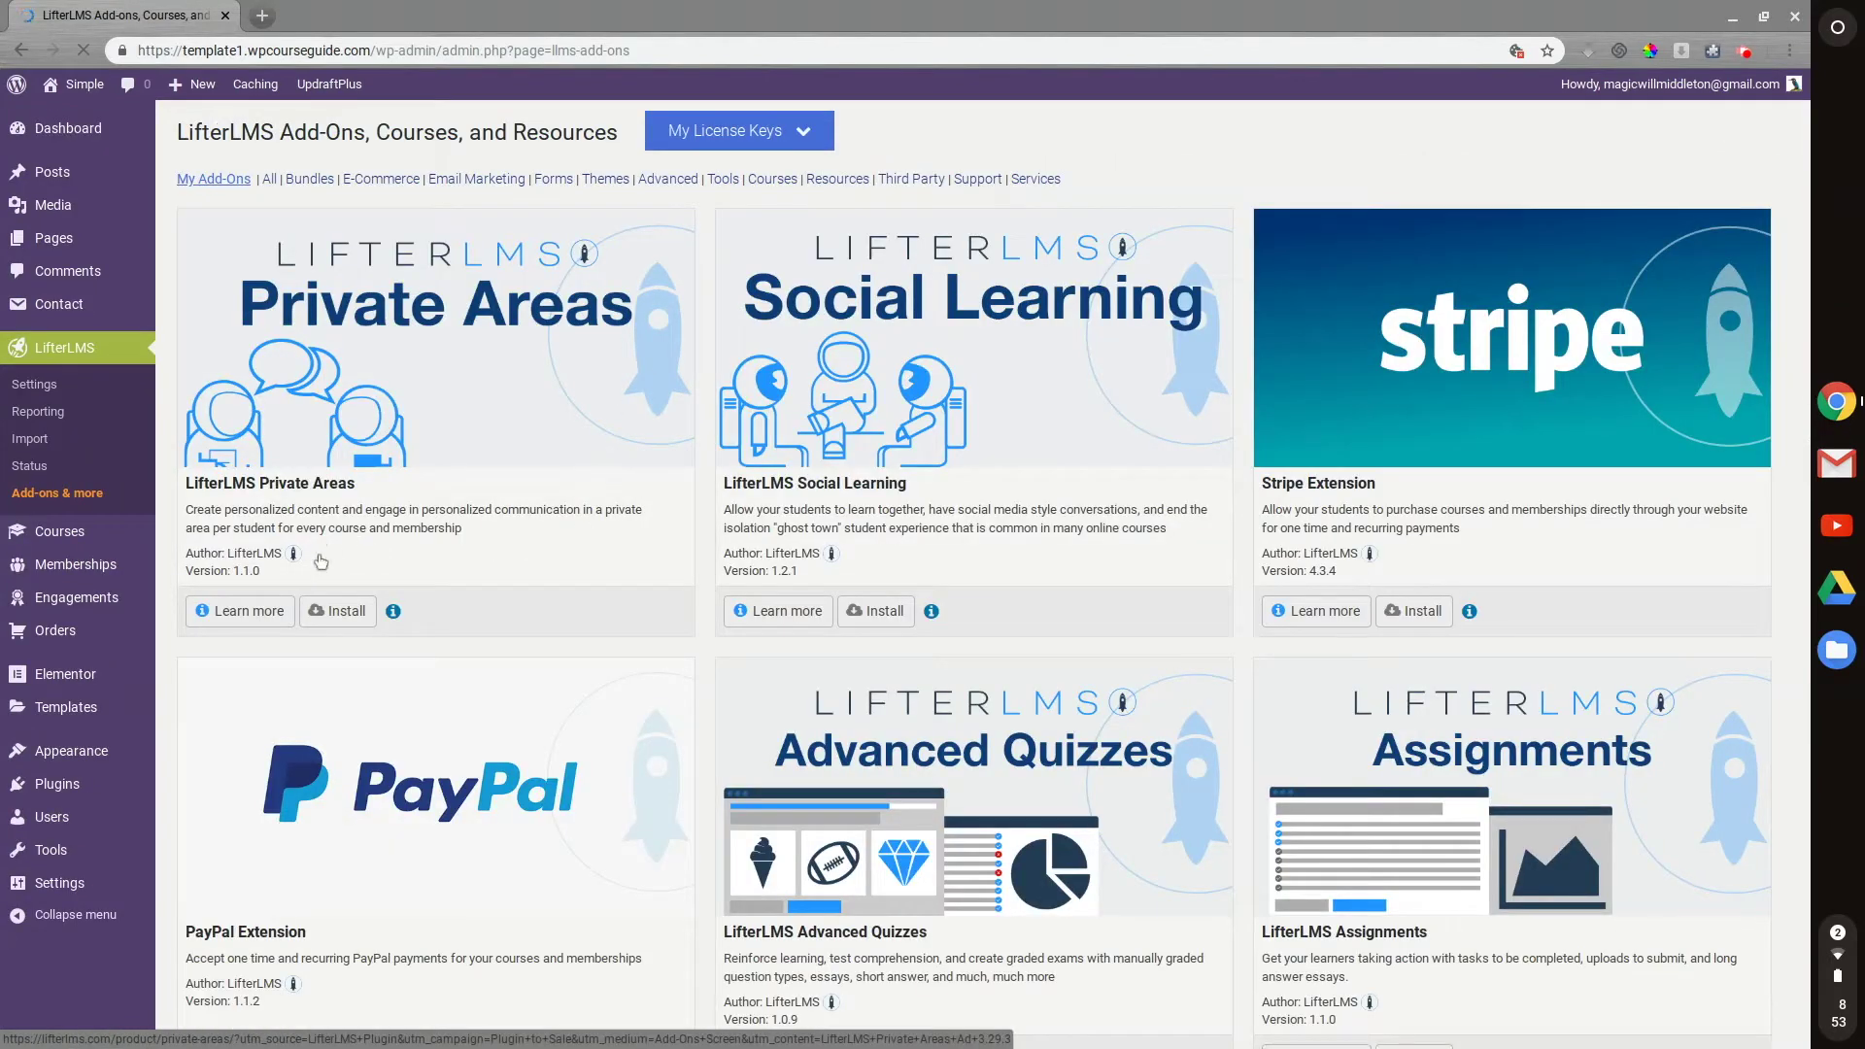
{"action": "left_click", "coordinate": [337, 610]}
{"action": "left_click", "coordinate": [1002, 268]}
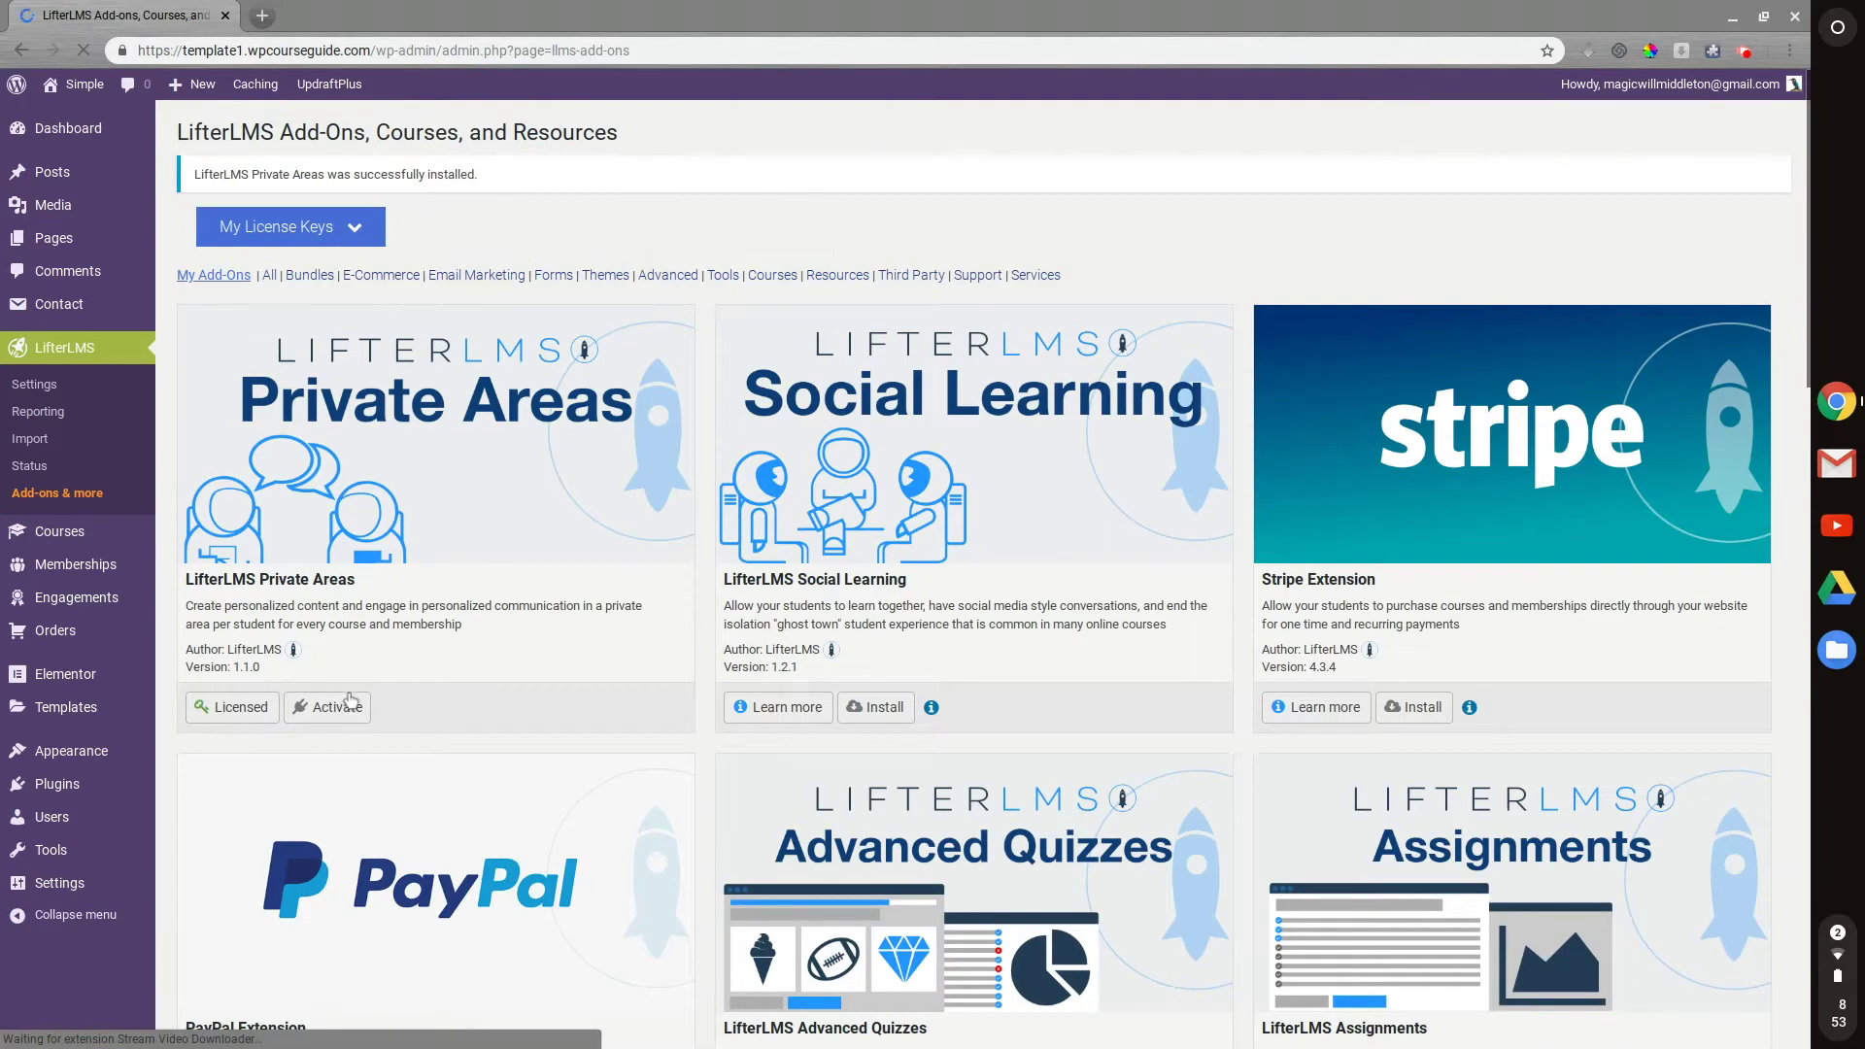
{"action": "left_click", "coordinate": [328, 707]}
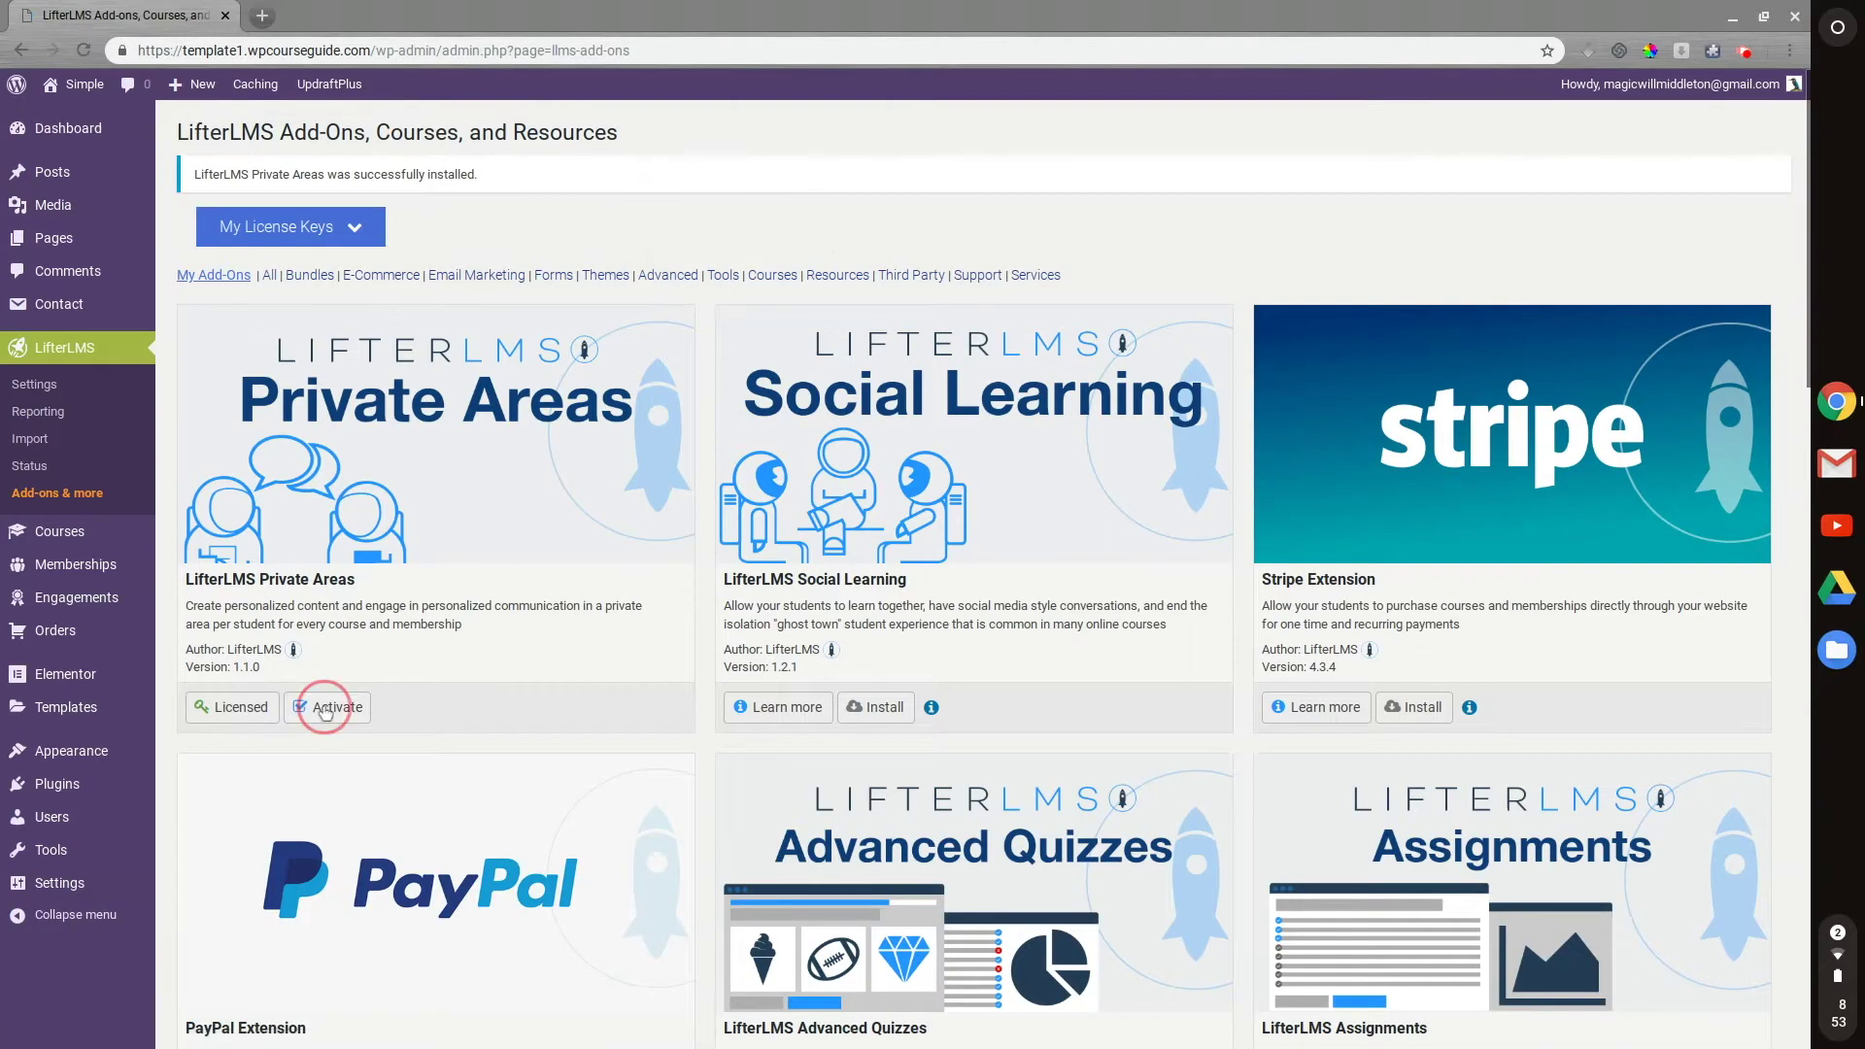
{"action": "left_click", "coordinate": [953, 295]}
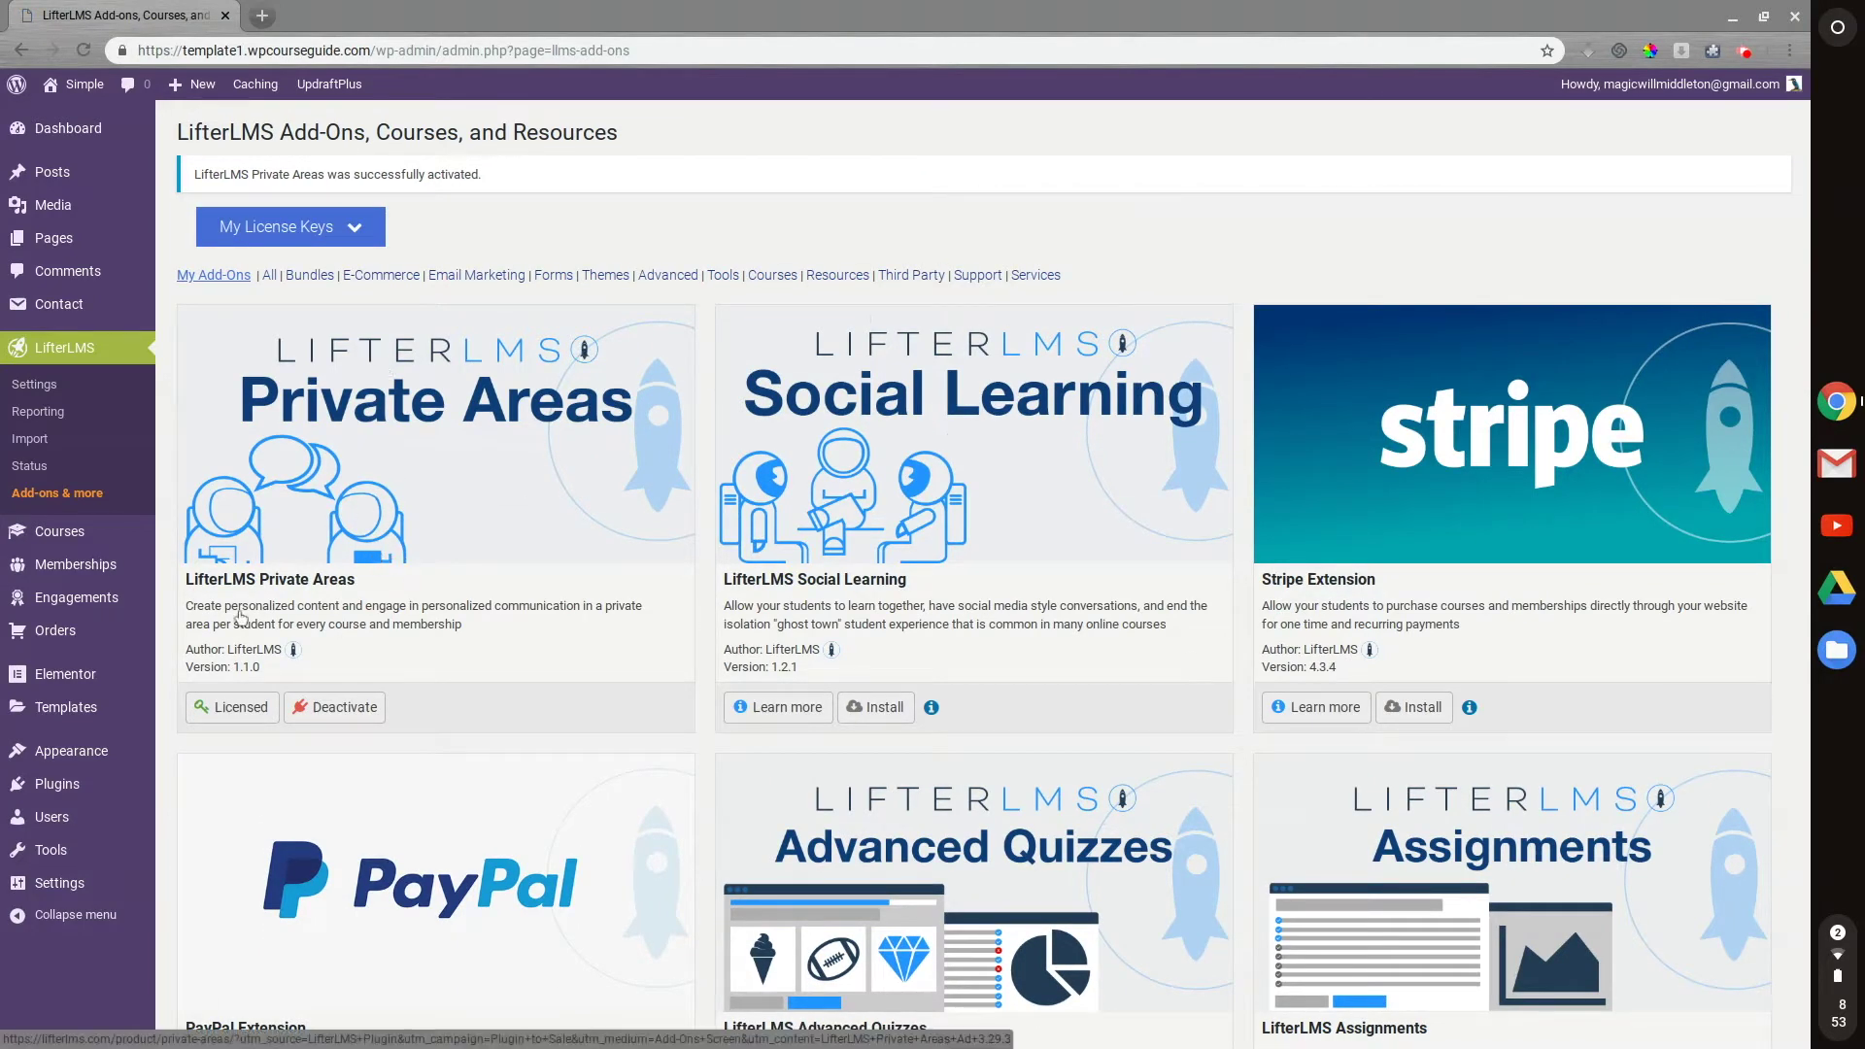
Open the LifterLMS Private Areas integration settings and save them with the integration enabled and the default names
{"action": "mouse_move", "coordinate": [115, 633]}
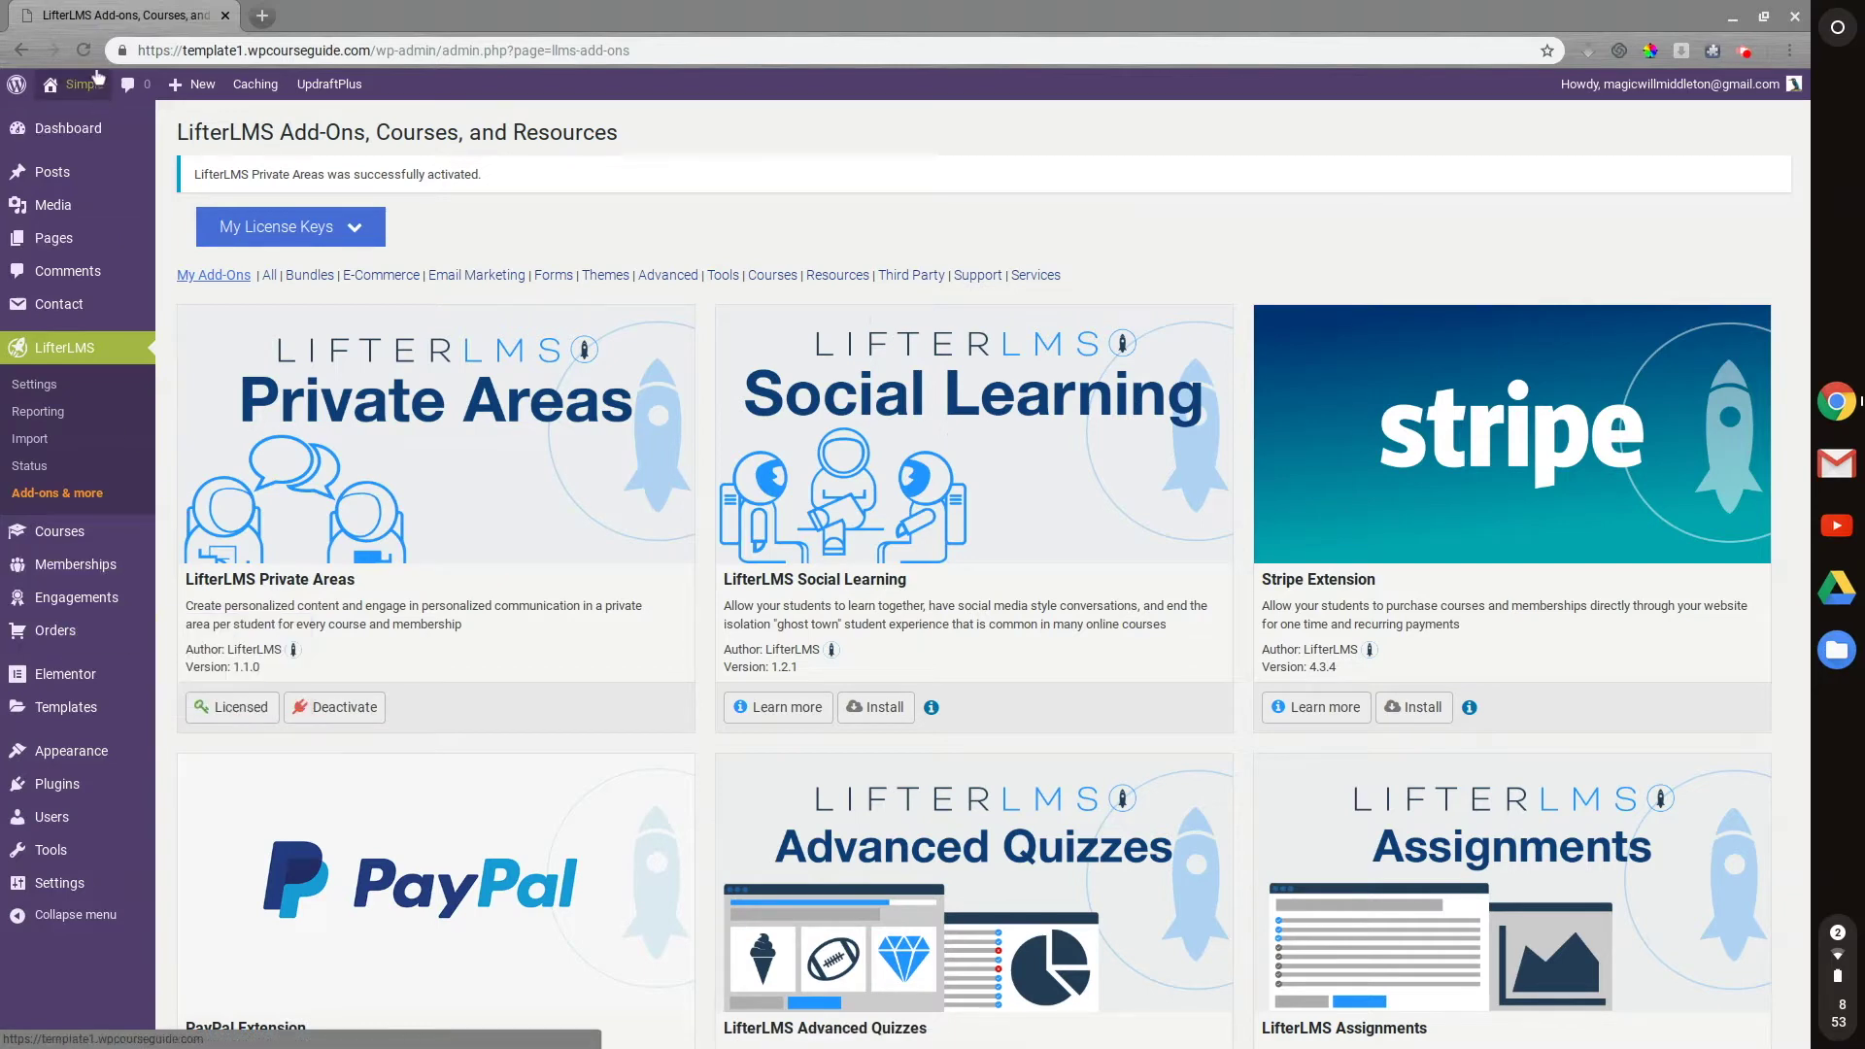
{"action": "left_click", "coordinate": [46, 389]}
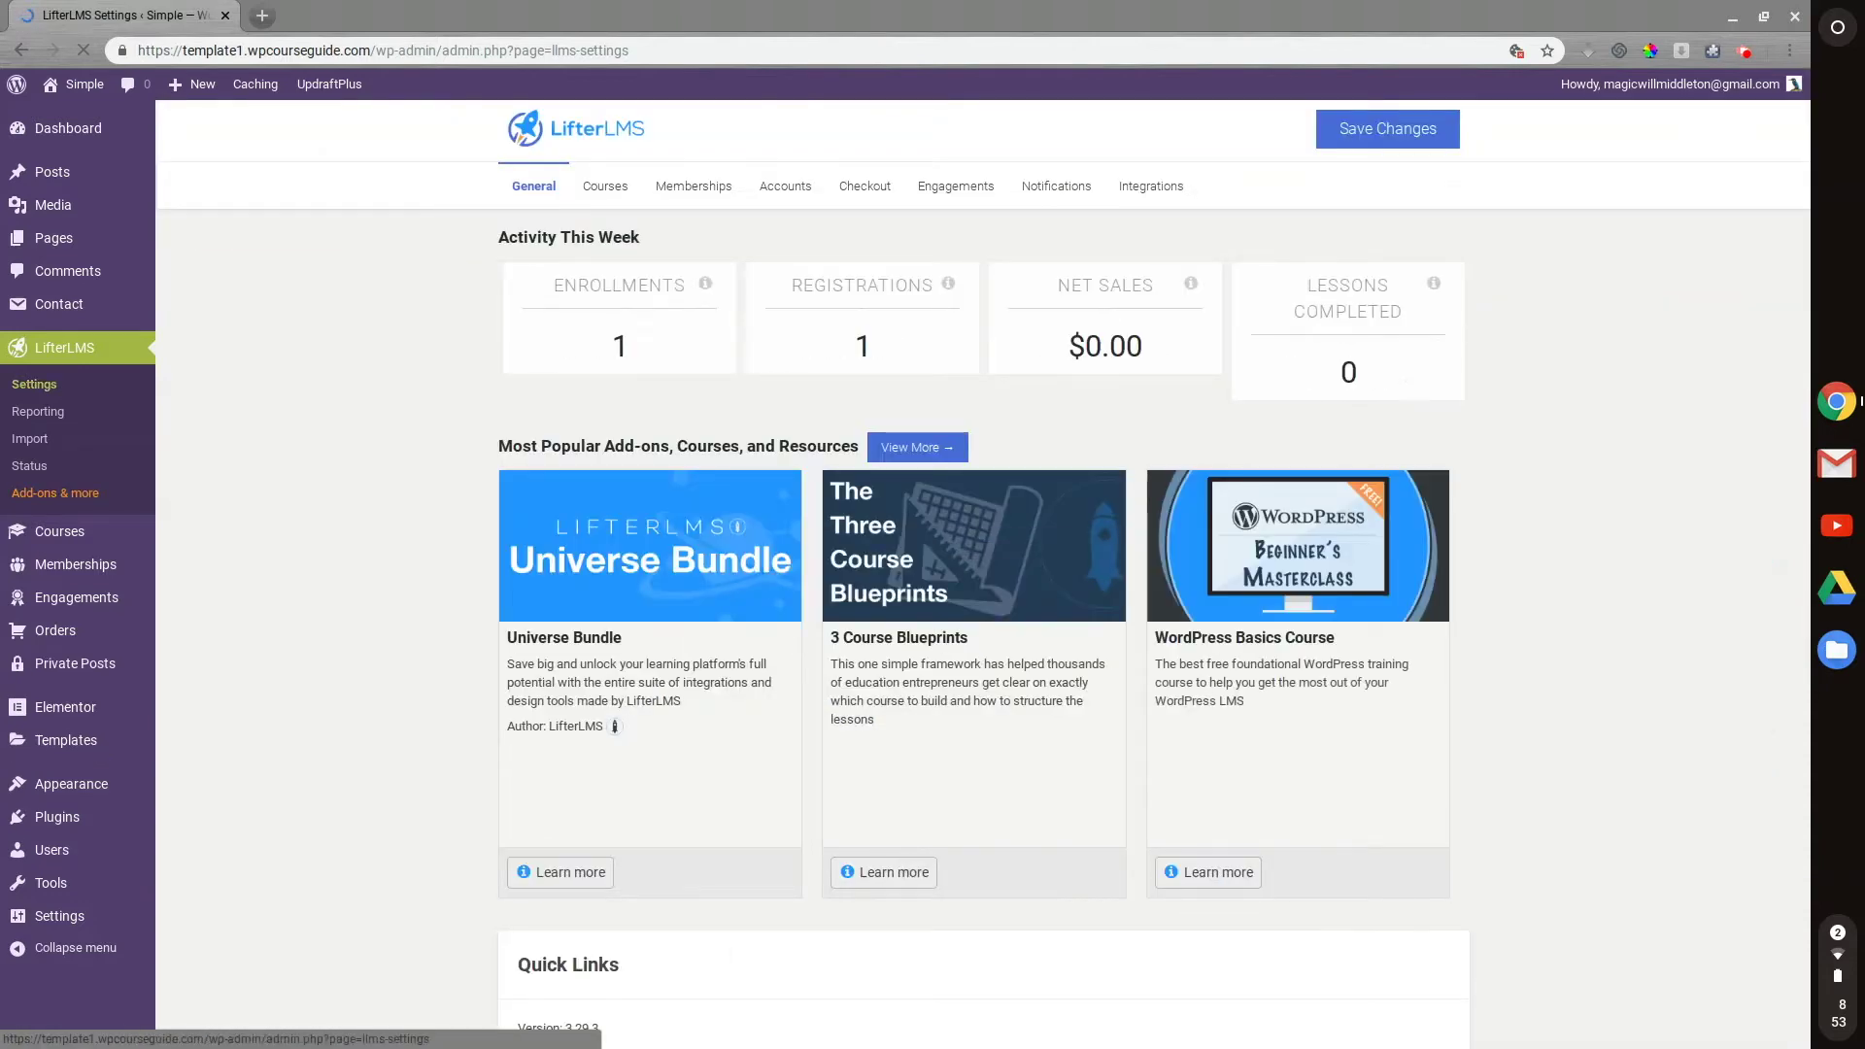
{"action": "left_click", "coordinate": [1144, 187]}
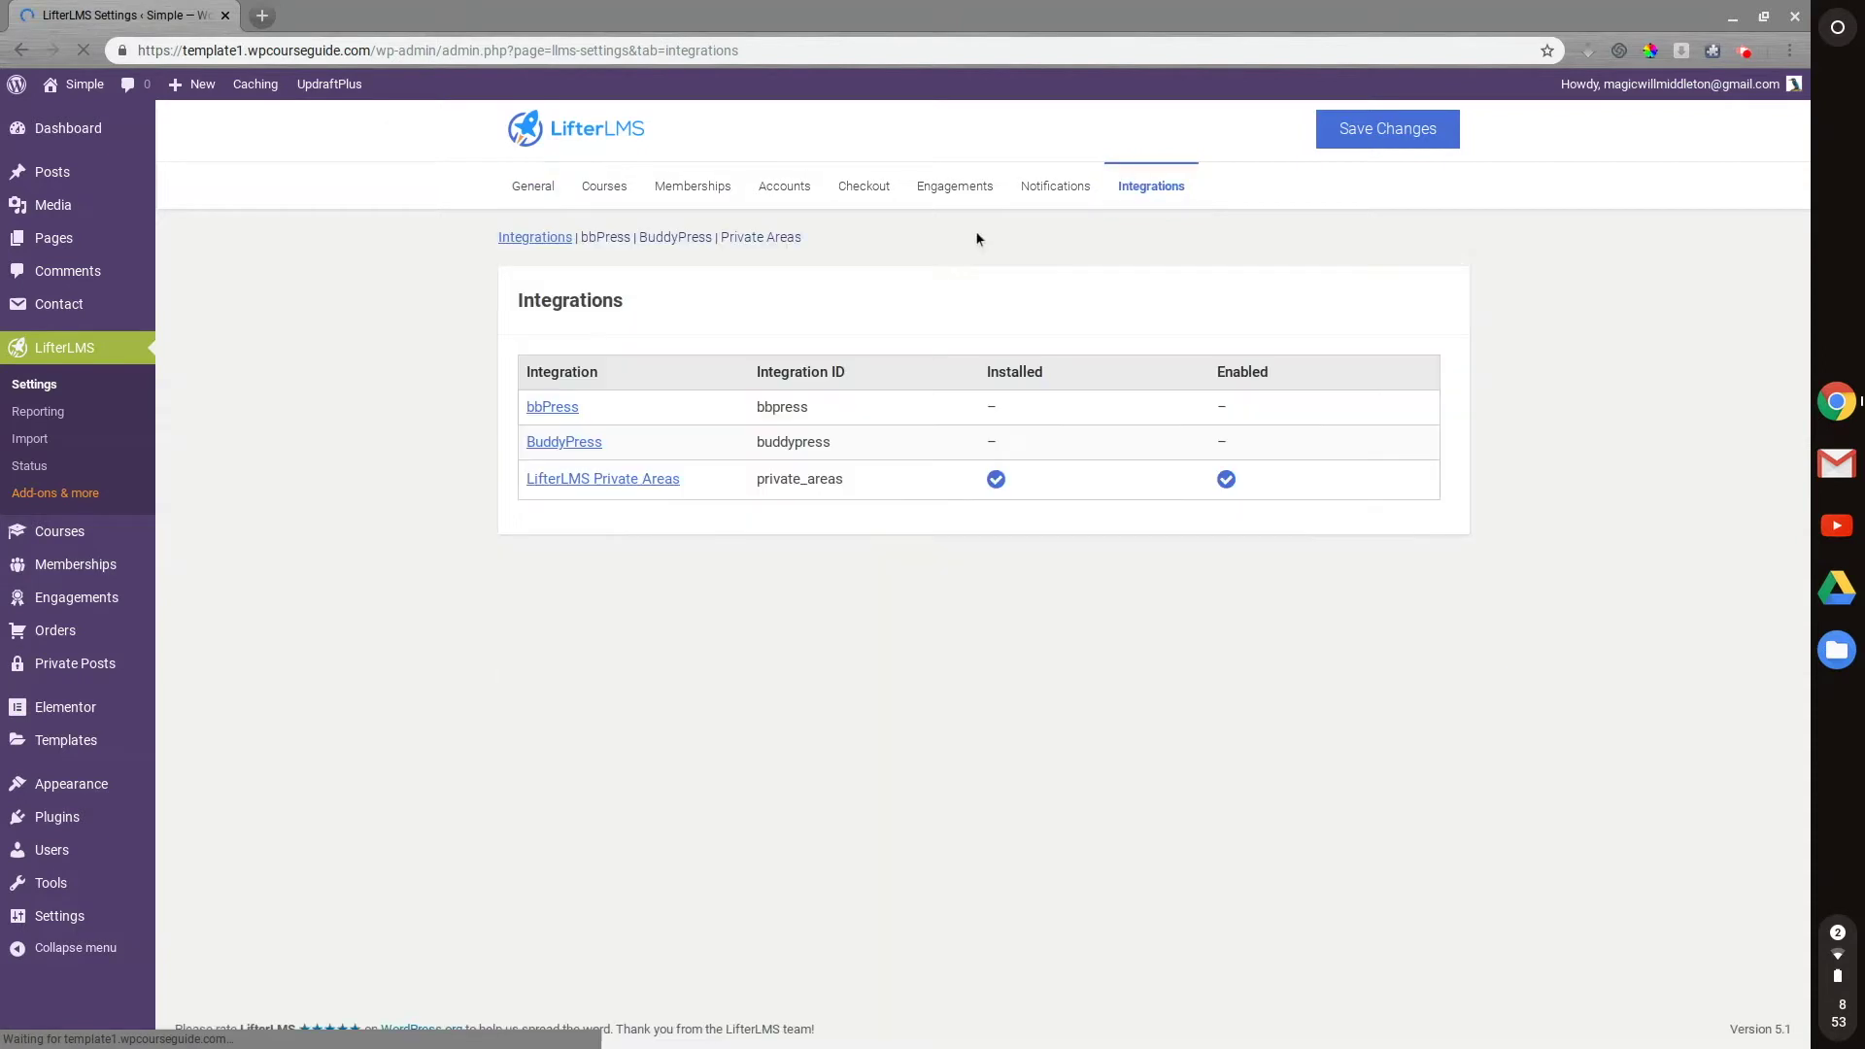
{"action": "left_click", "coordinate": [632, 481]}
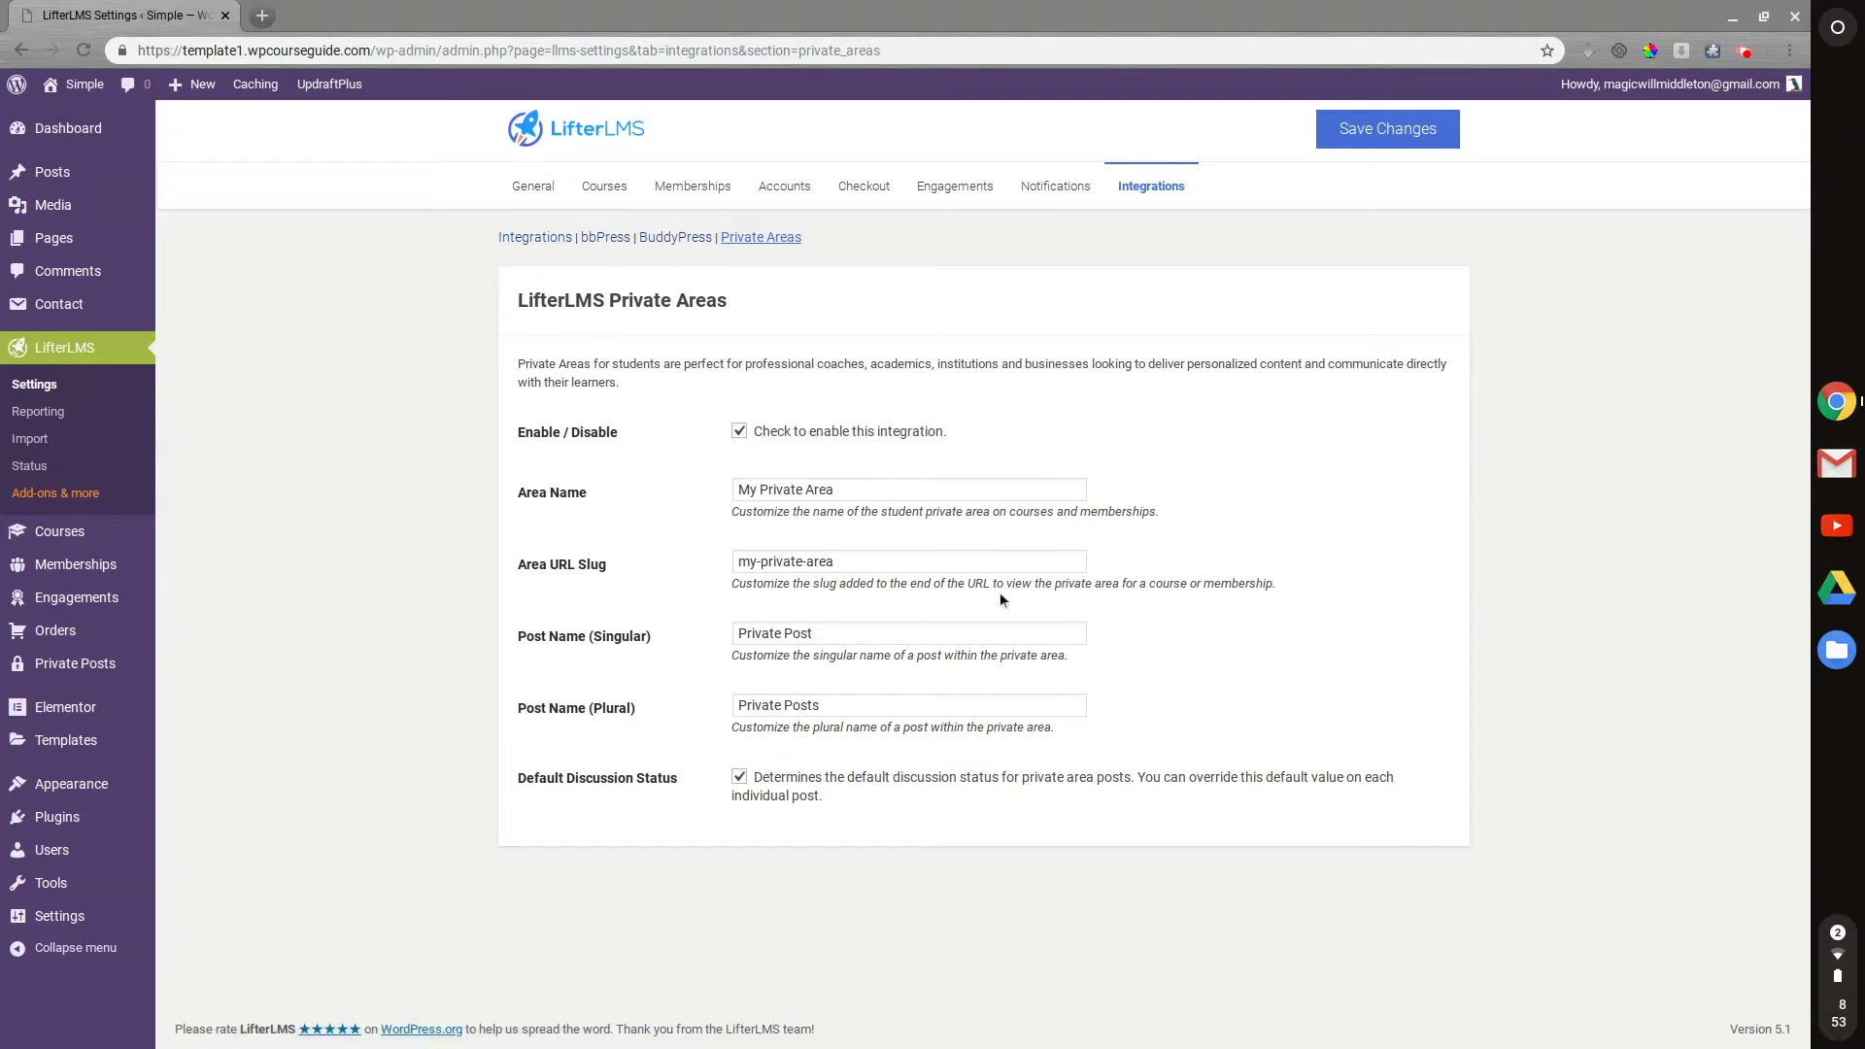
{"action": "left_click", "coordinate": [1376, 127]}
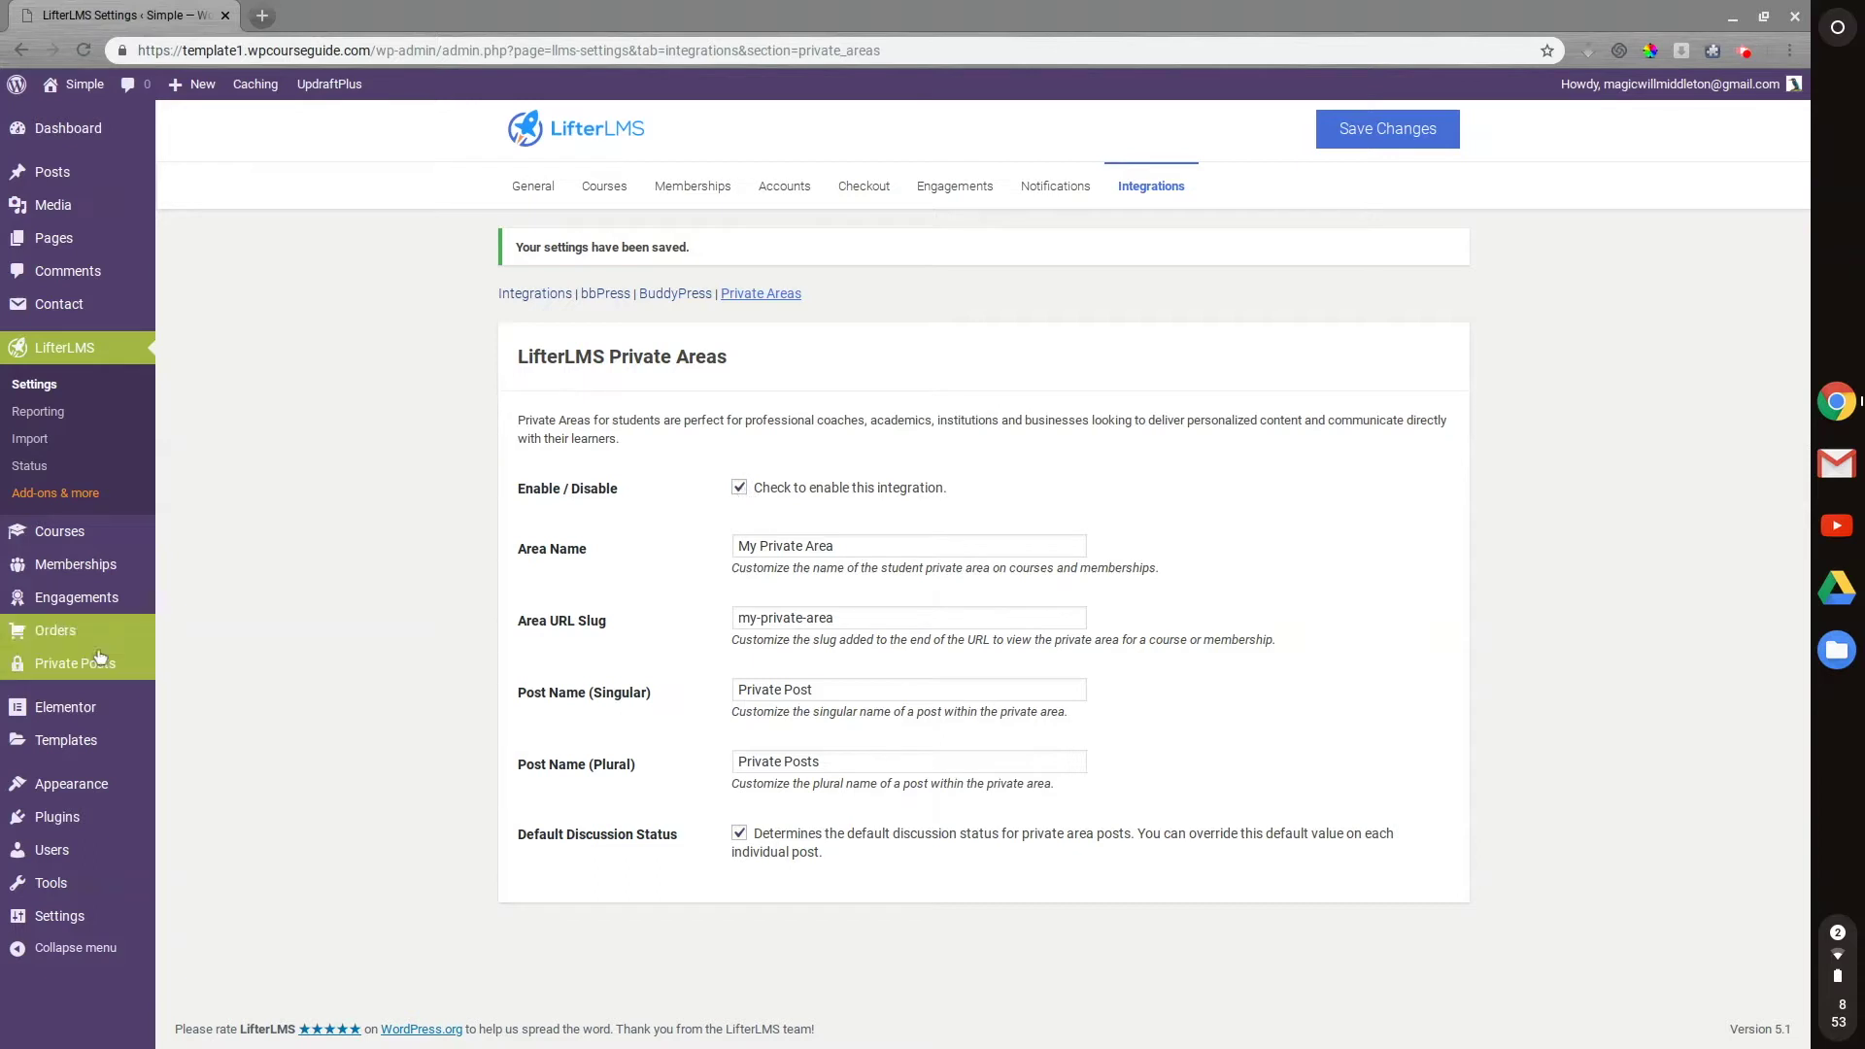
Create a private post titled "Welcome!" with the body text "Welcome to the course!"
{"action": "mouse_move", "coordinate": [83, 668]}
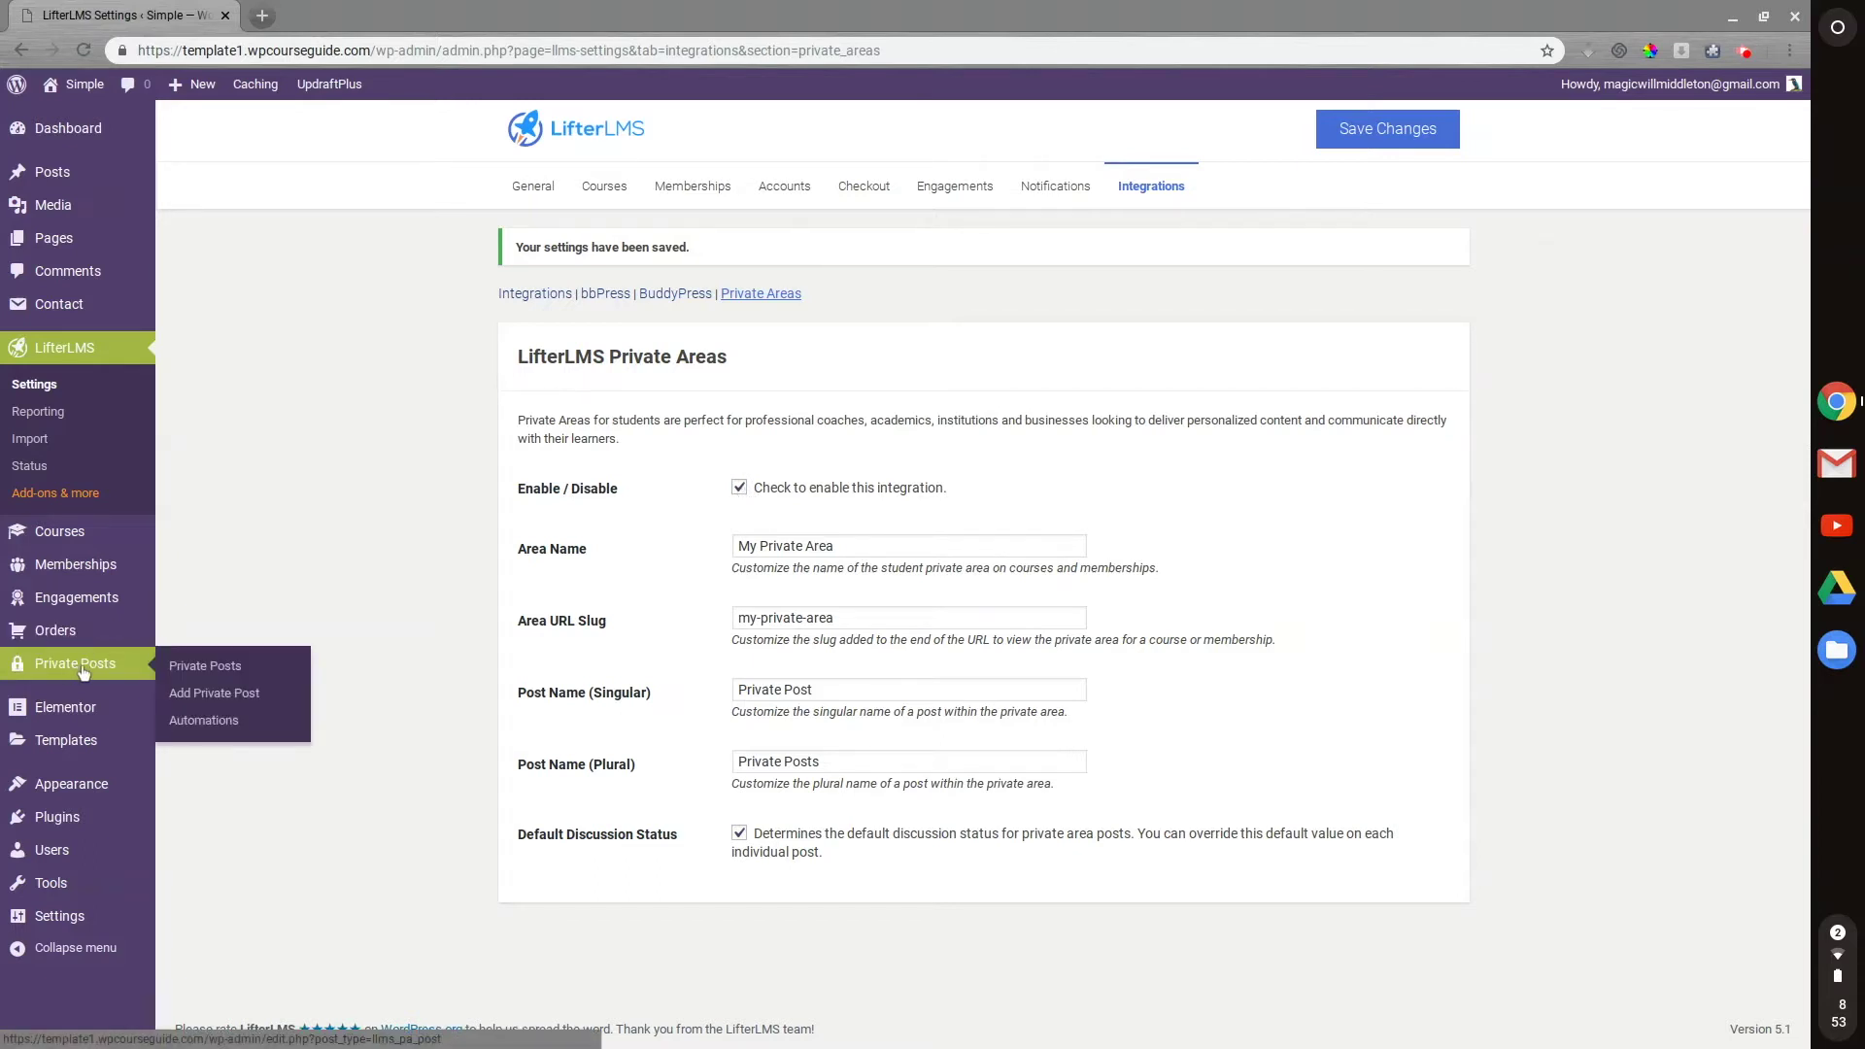
{"action": "left_click", "coordinate": [175, 669]}
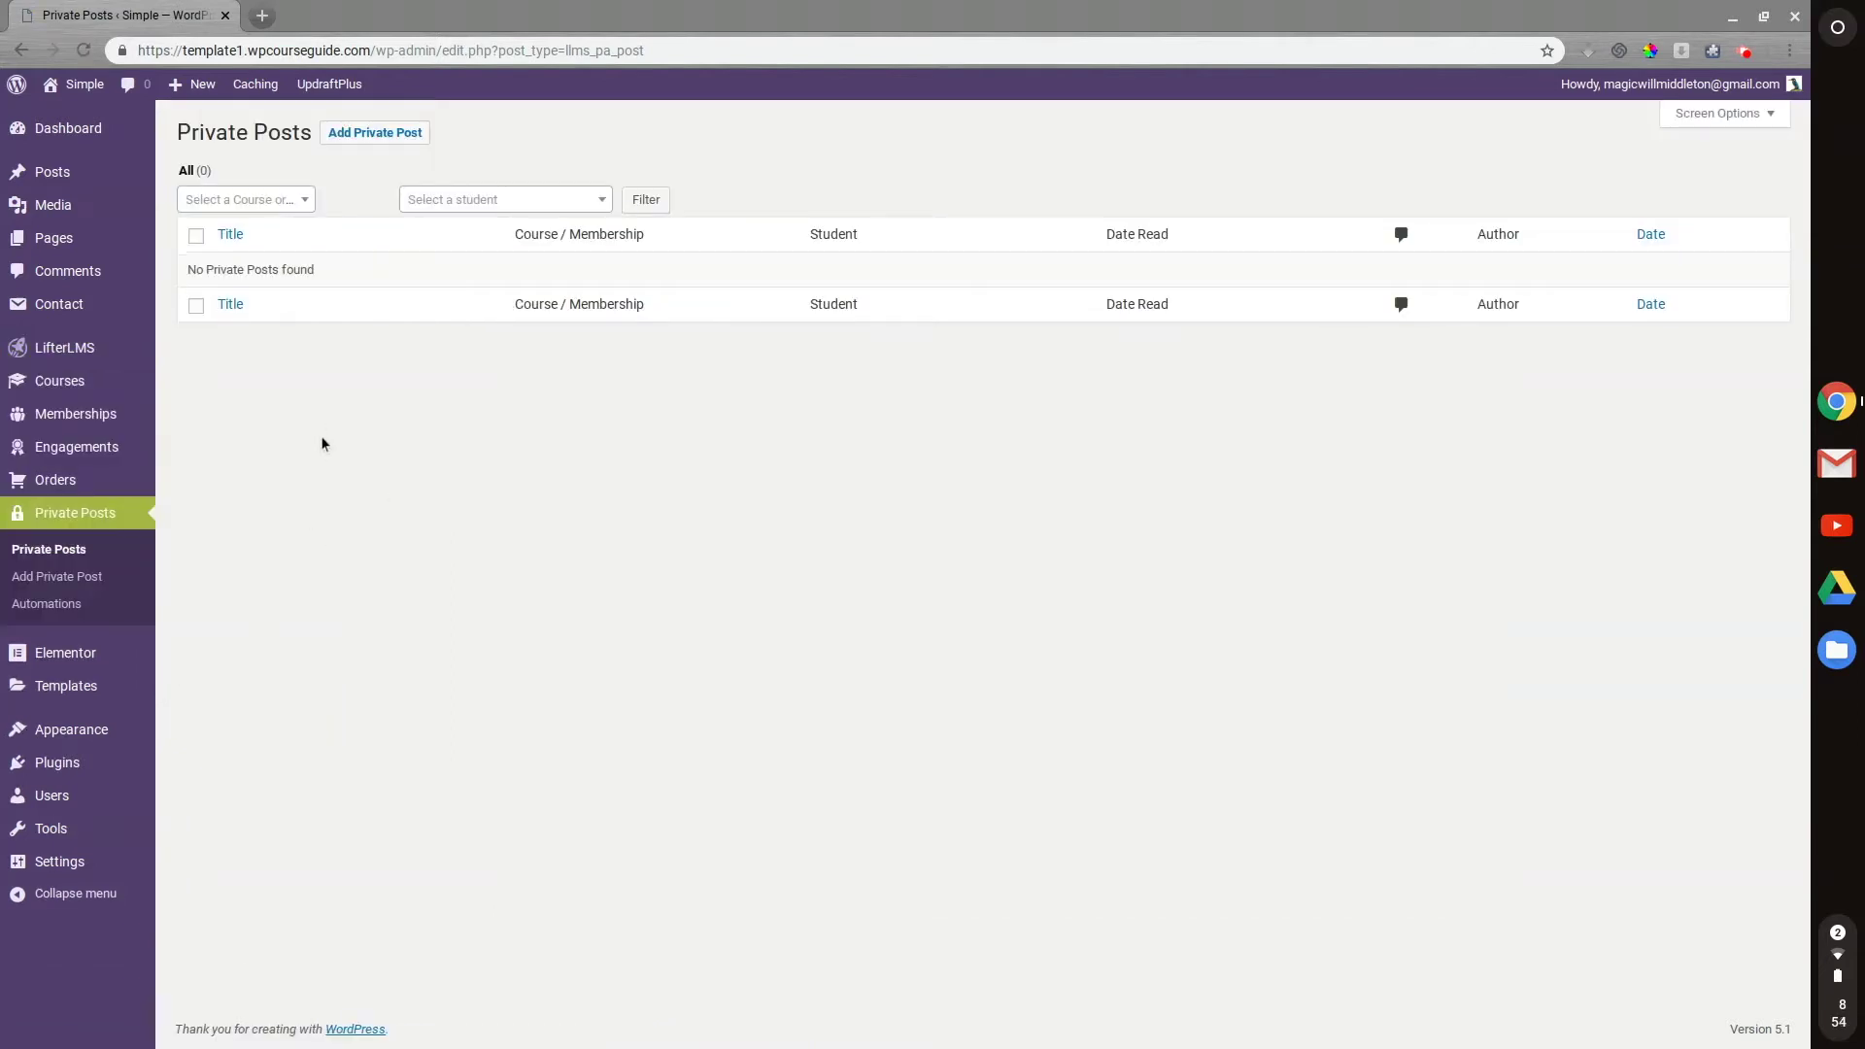
{"action": "left_click", "coordinate": [377, 132]}
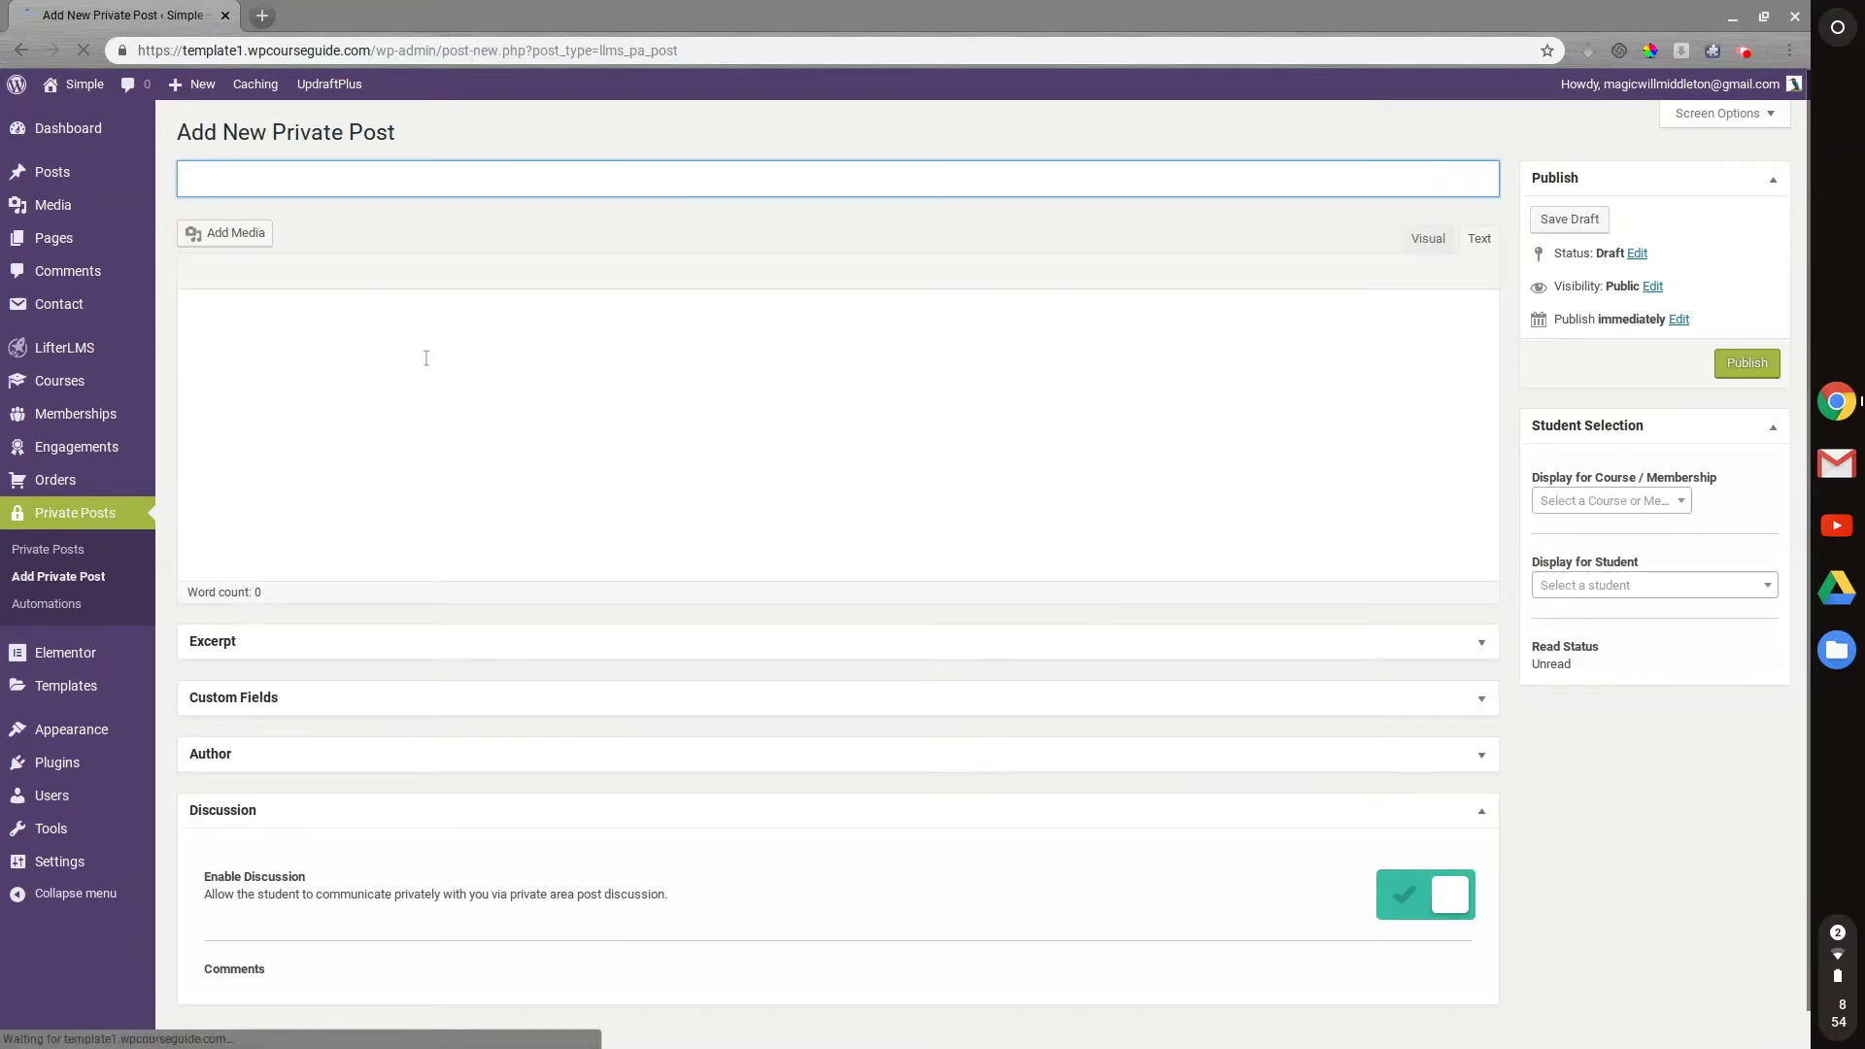
{"action": "type", "text": "Welcome!"}
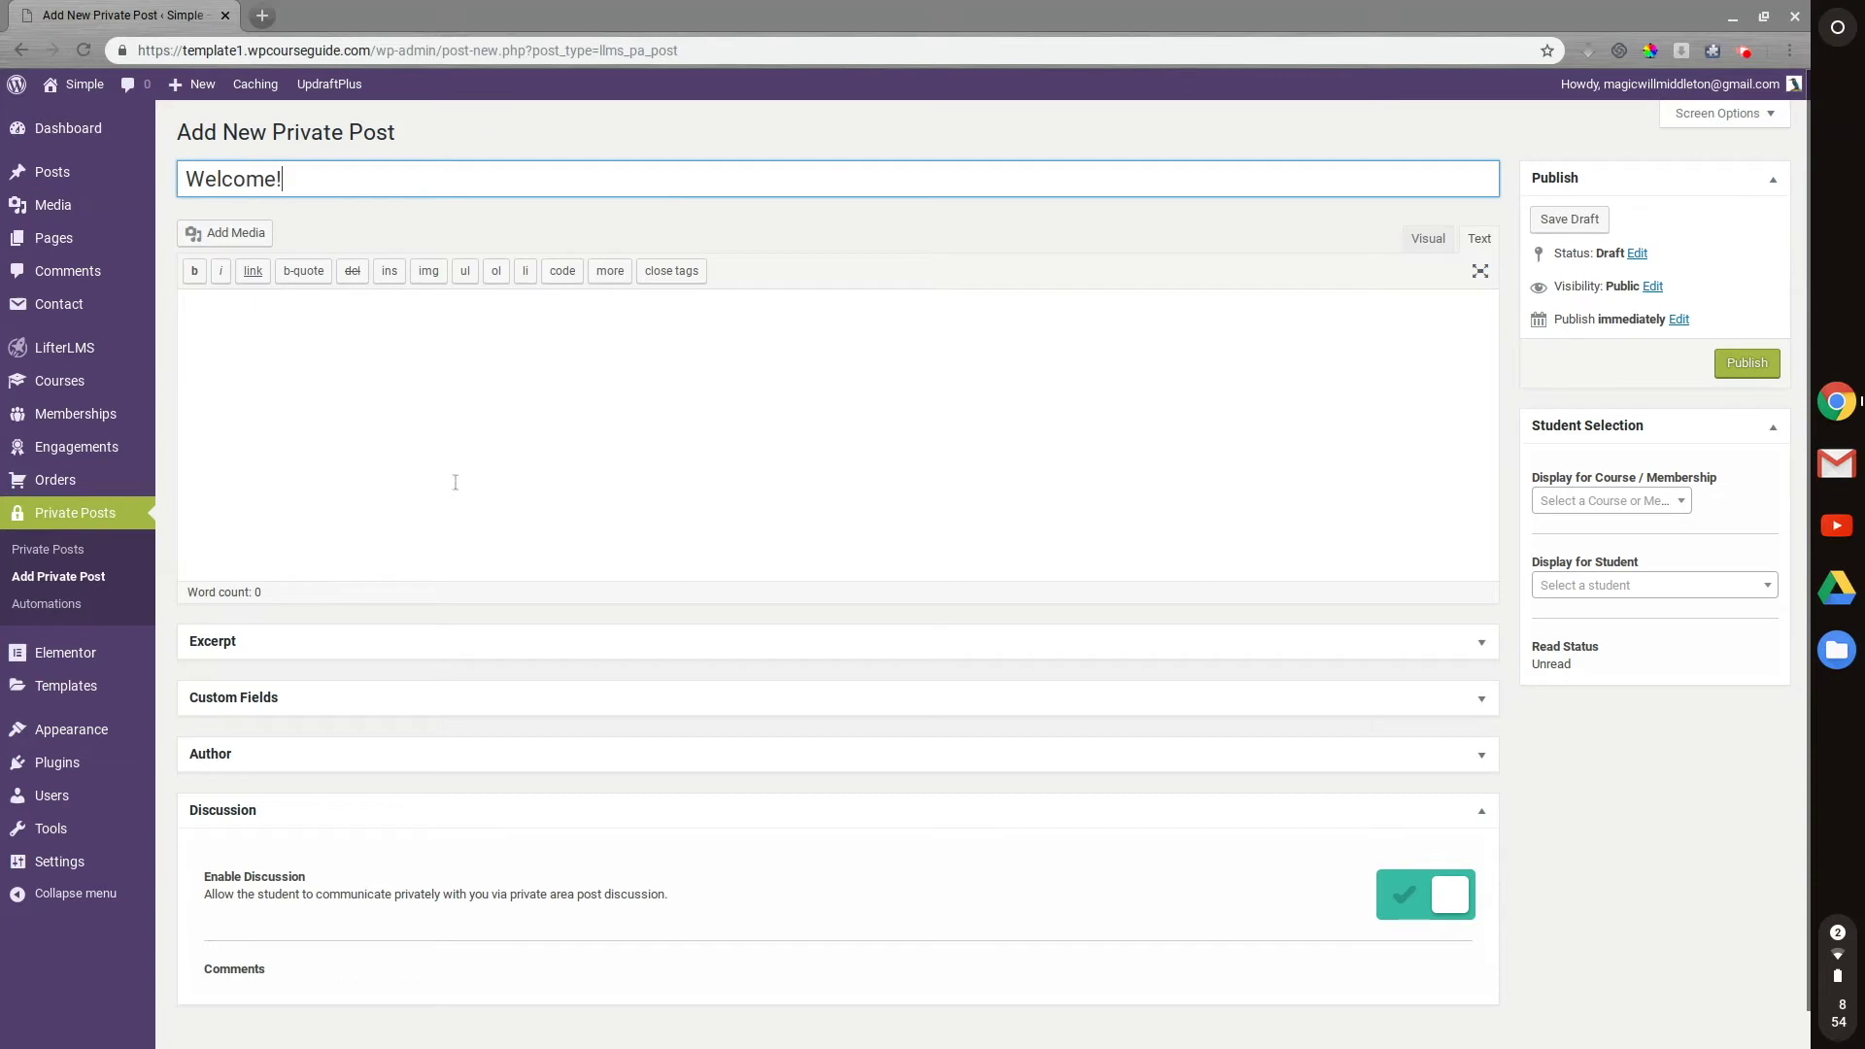
{"action": "left_click", "coordinate": [451, 488]}
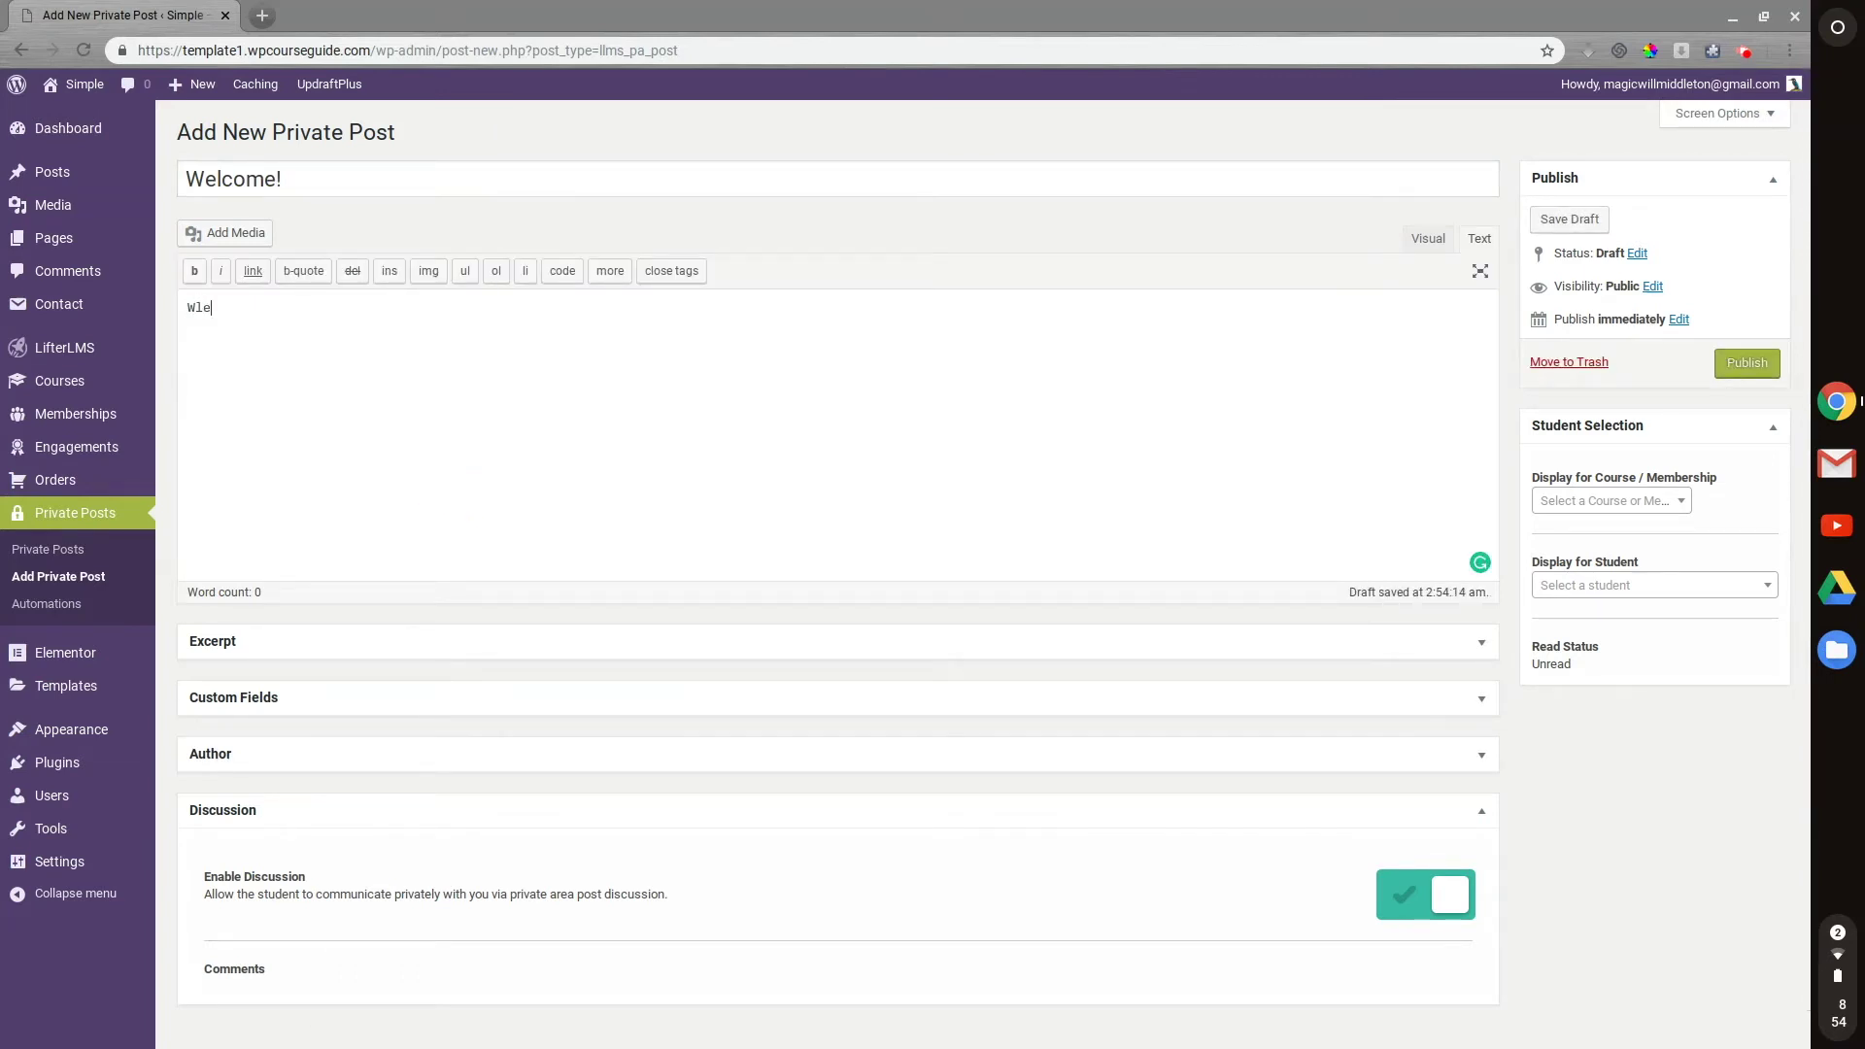
{"action": "type", "text": "Welcome to the course!"}
Assign the private post to the Investing Course and the enrolled student, and publish it
{"action": "scroll", "coordinate": [423, 416], "scroll_direction": "down", "scroll_amount": 1}
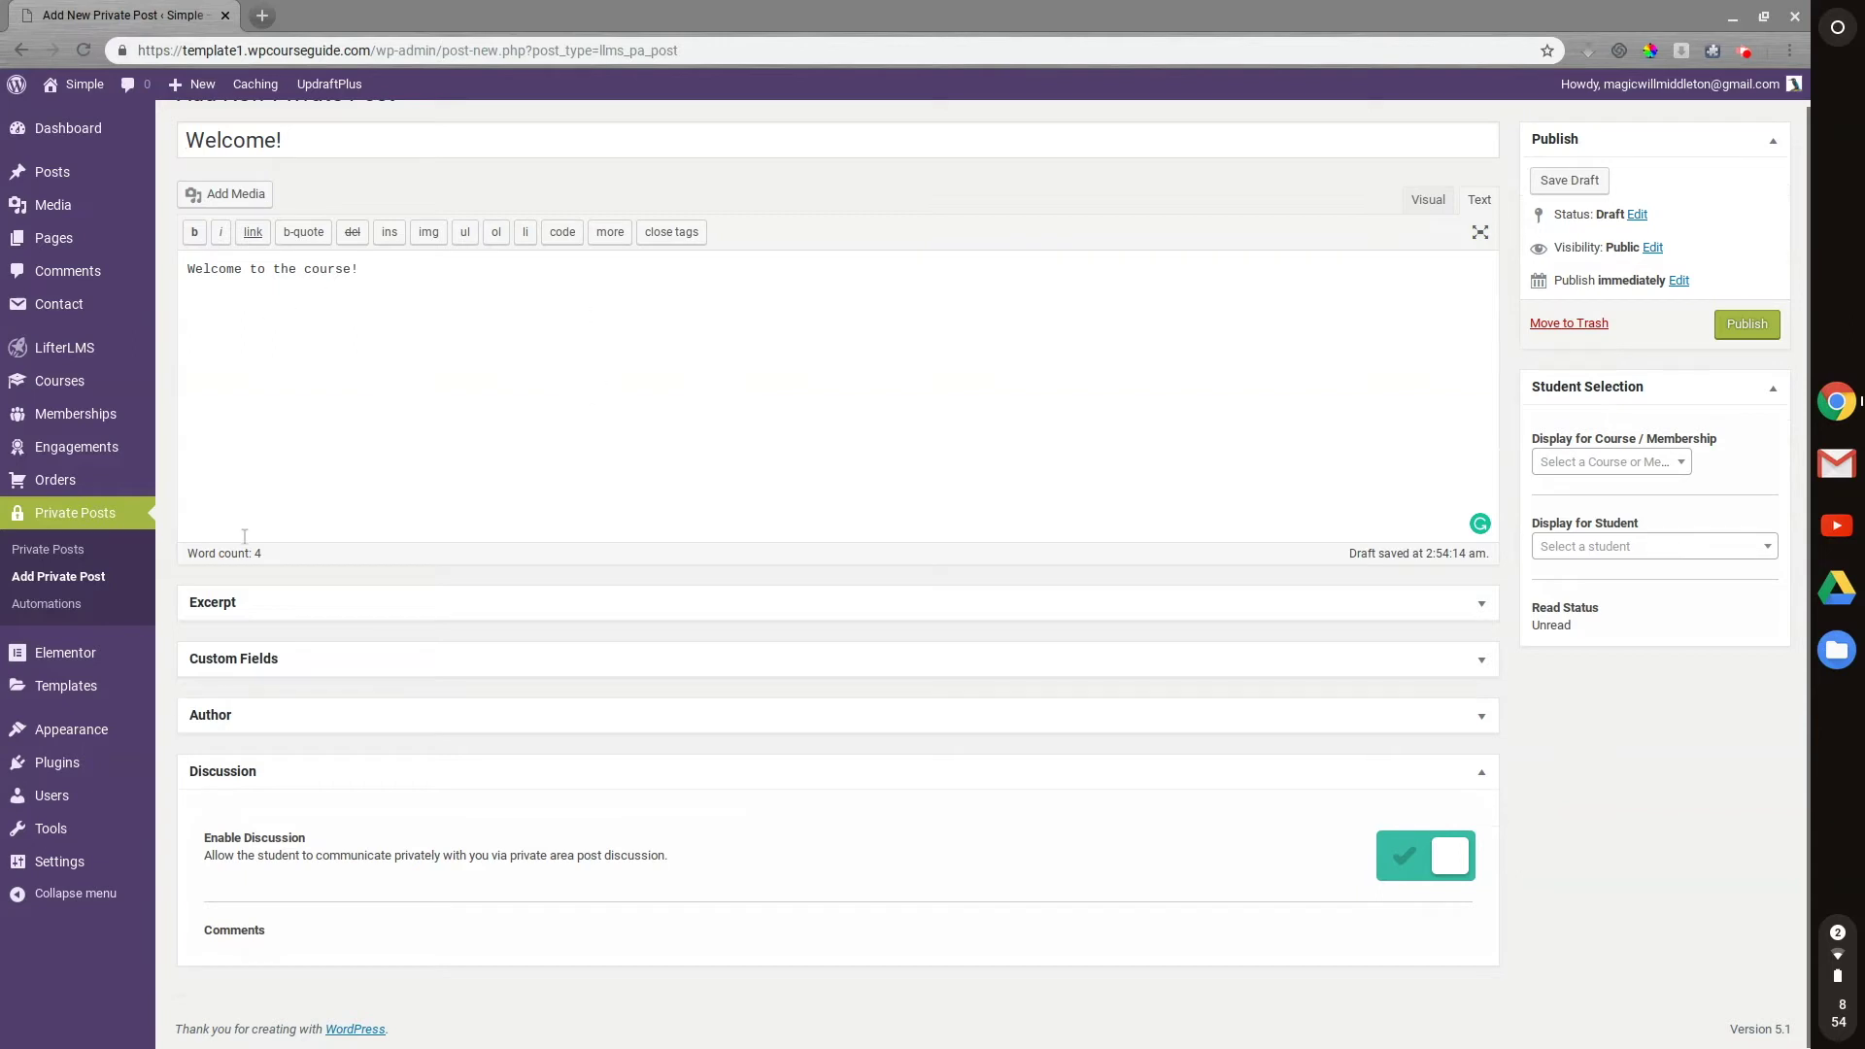
{"action": "left_click", "coordinate": [268, 715]}
{"action": "left_click", "coordinate": [260, 716]}
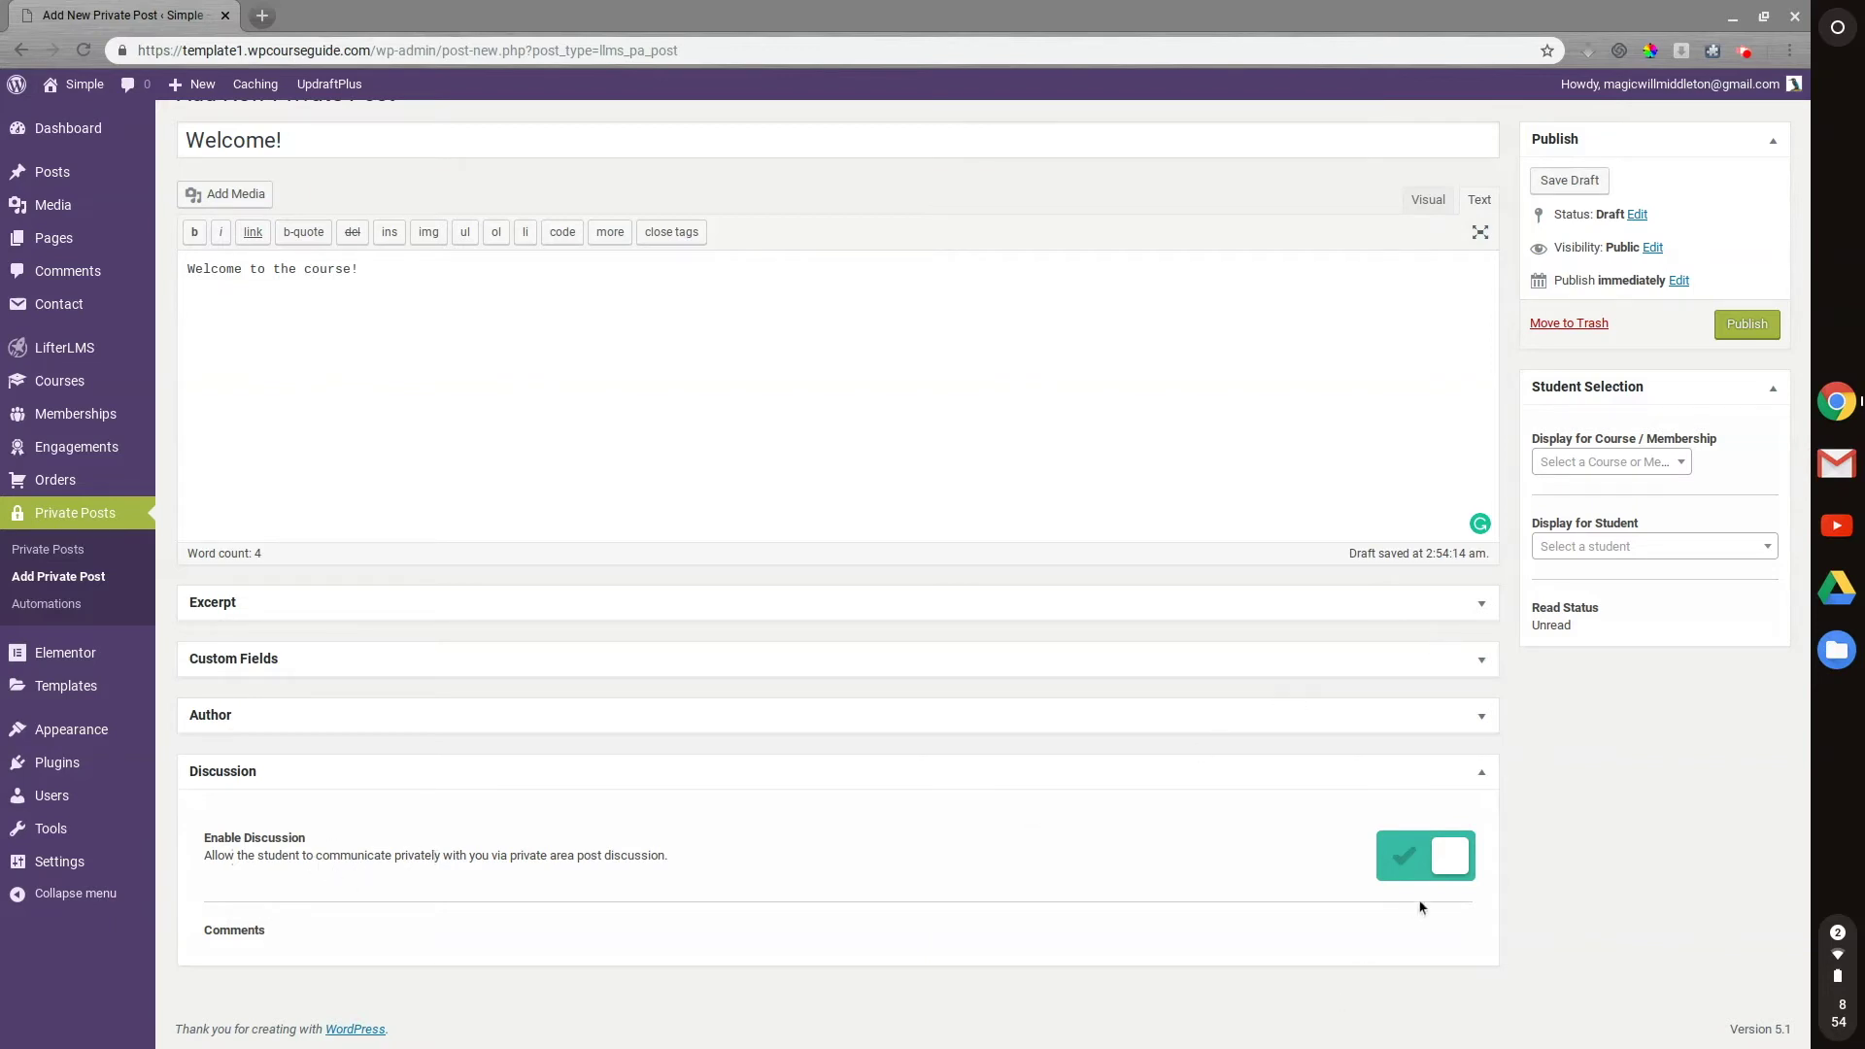
{"action": "left_click", "coordinate": [1595, 465]}
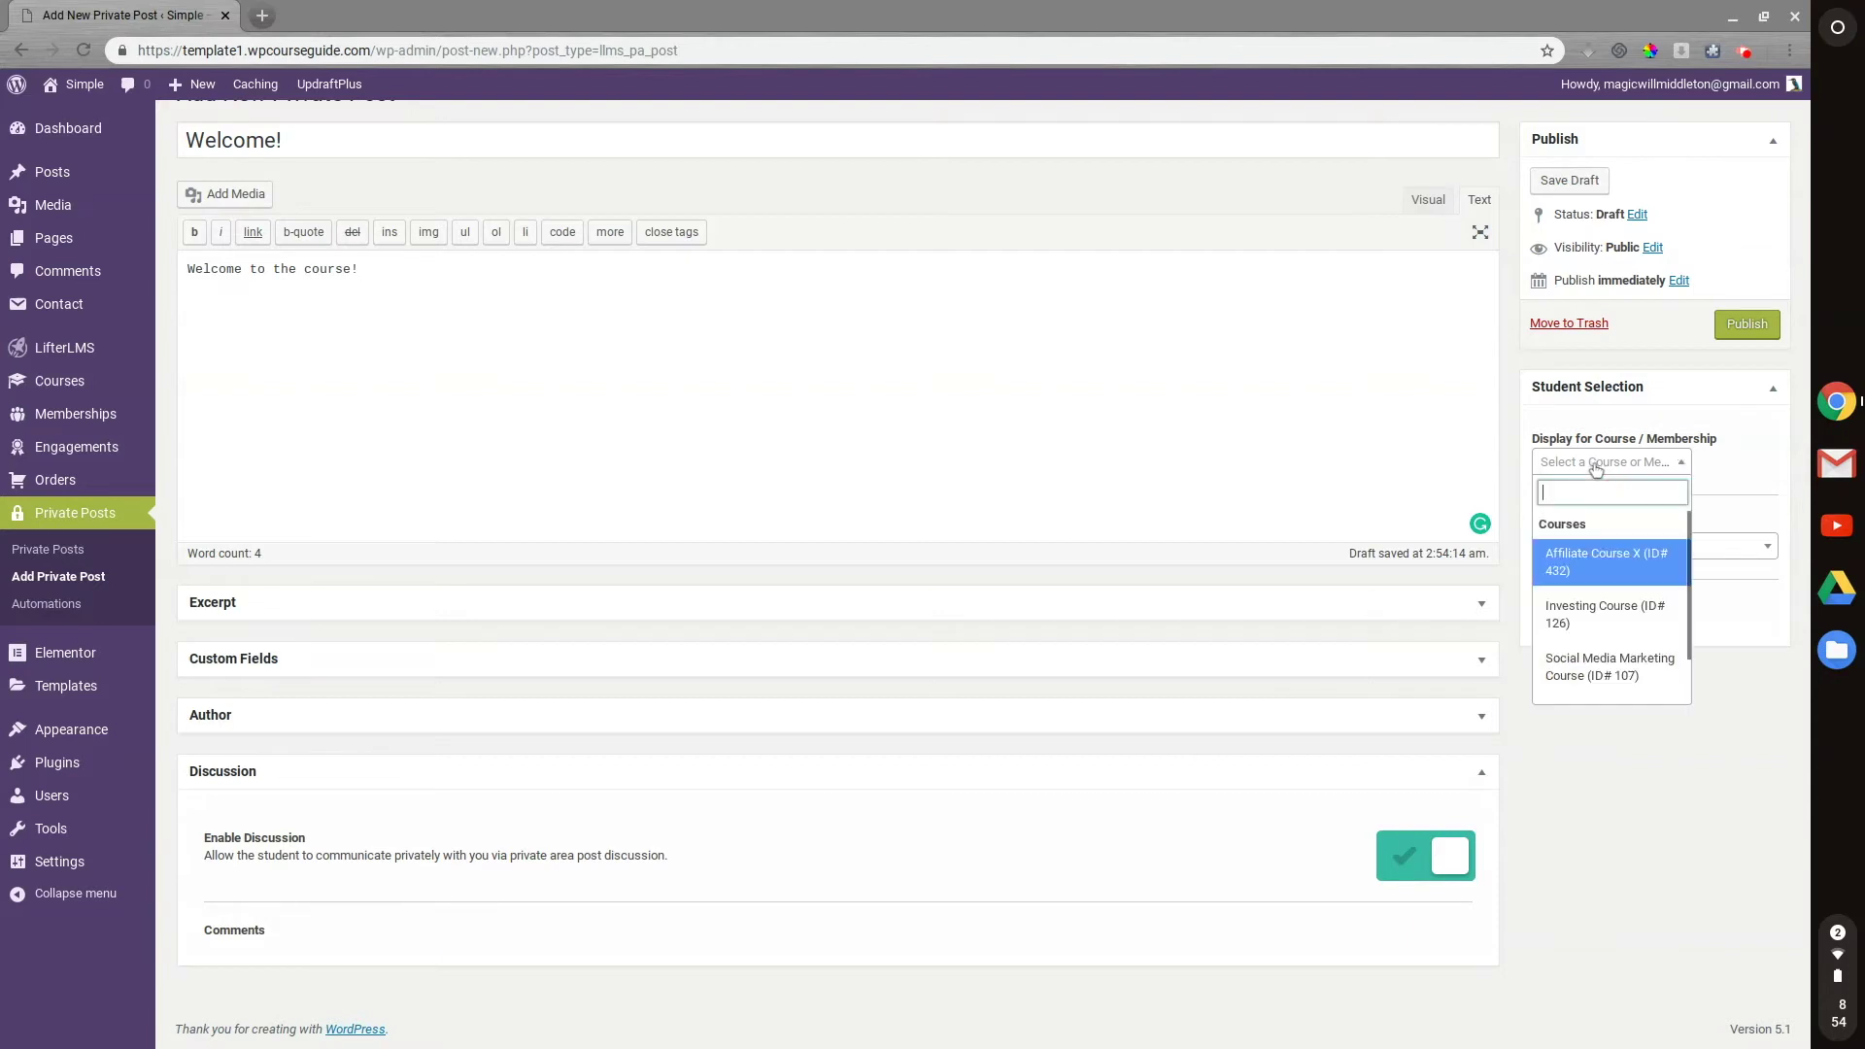
{"action": "left_click", "coordinate": [1573, 616]}
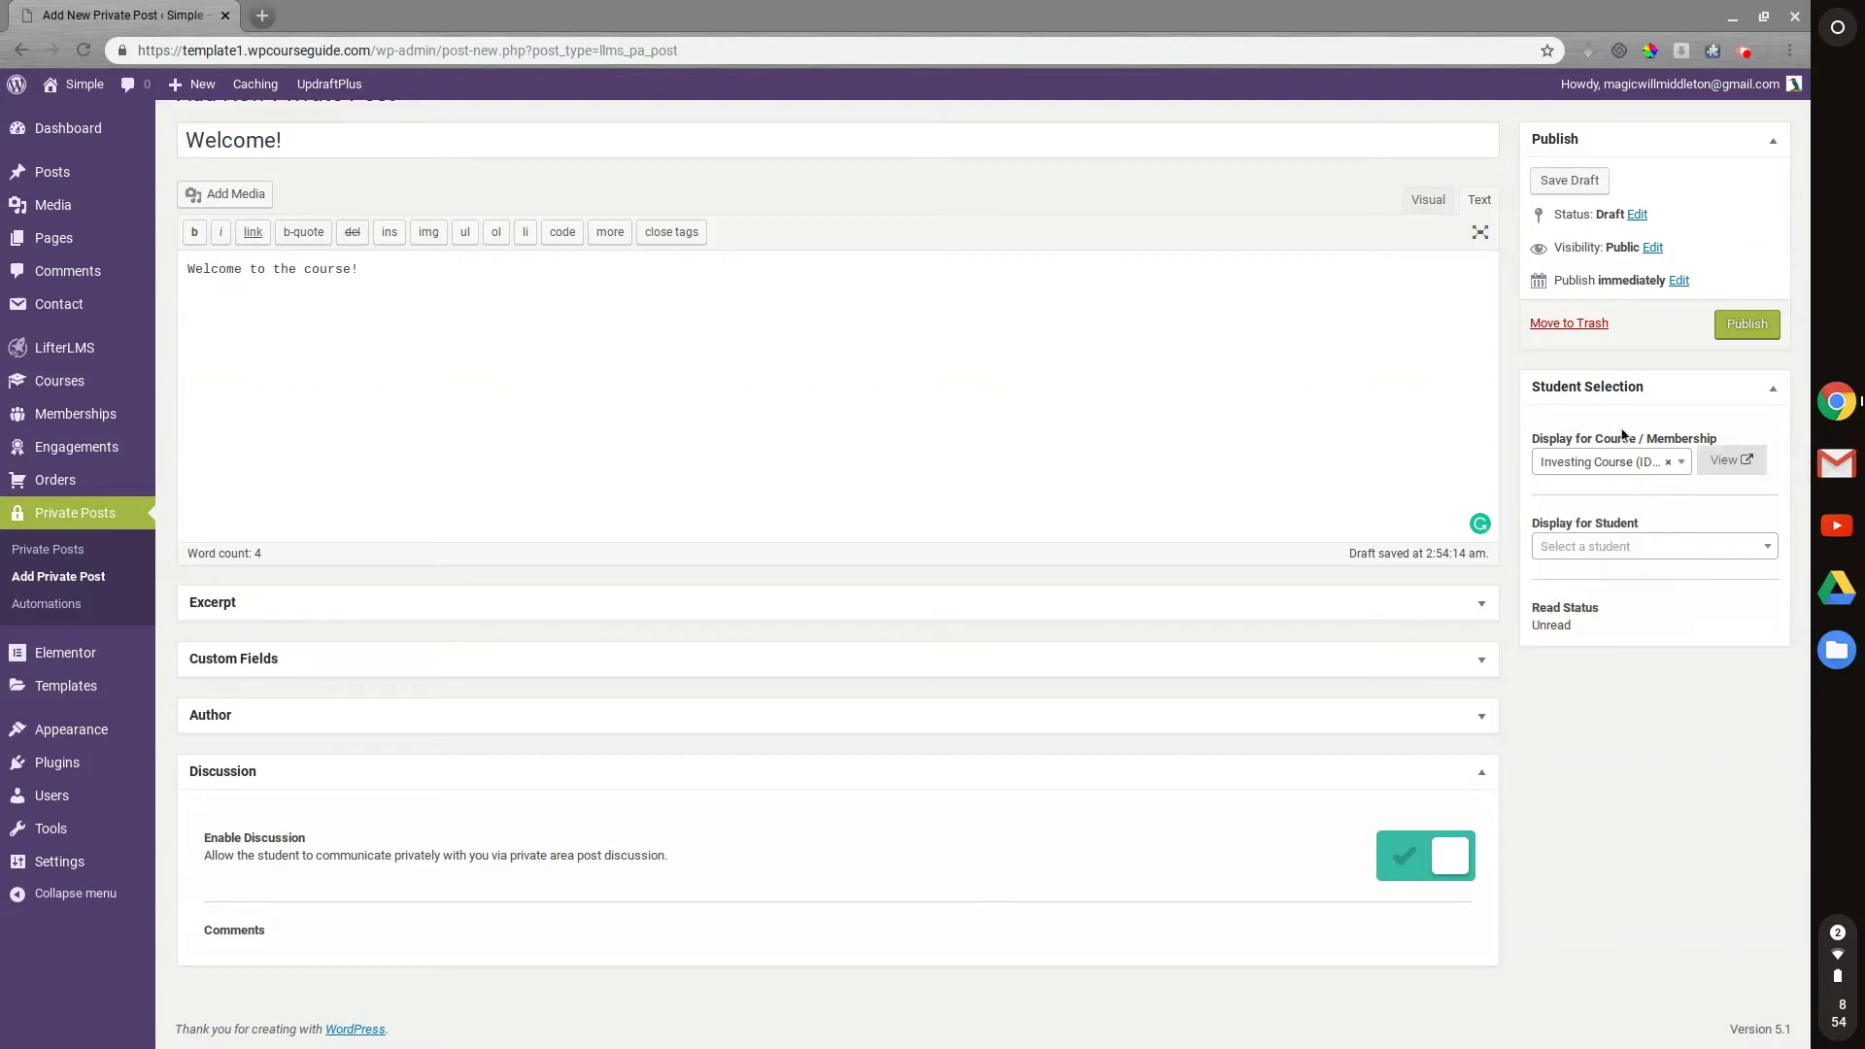
{"action": "left_click", "coordinate": [1598, 549]}
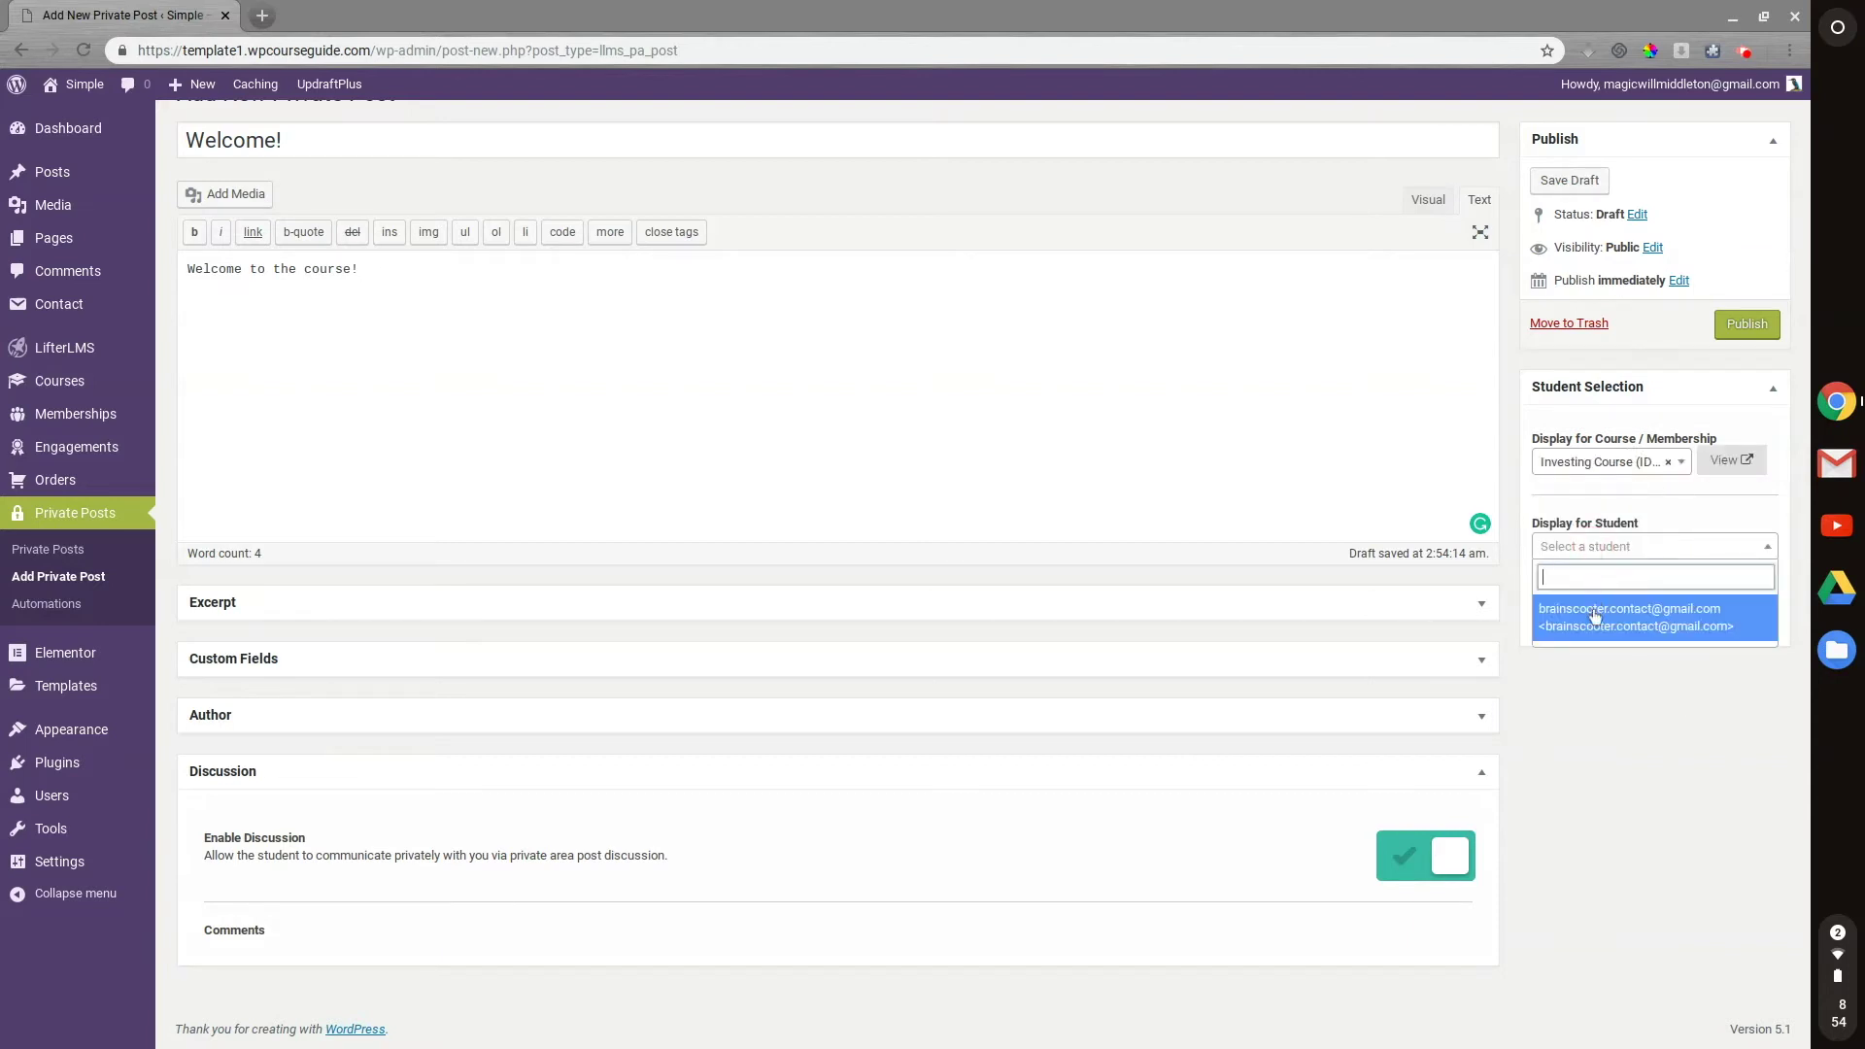
{"action": "left_click", "coordinate": [1594, 616]}
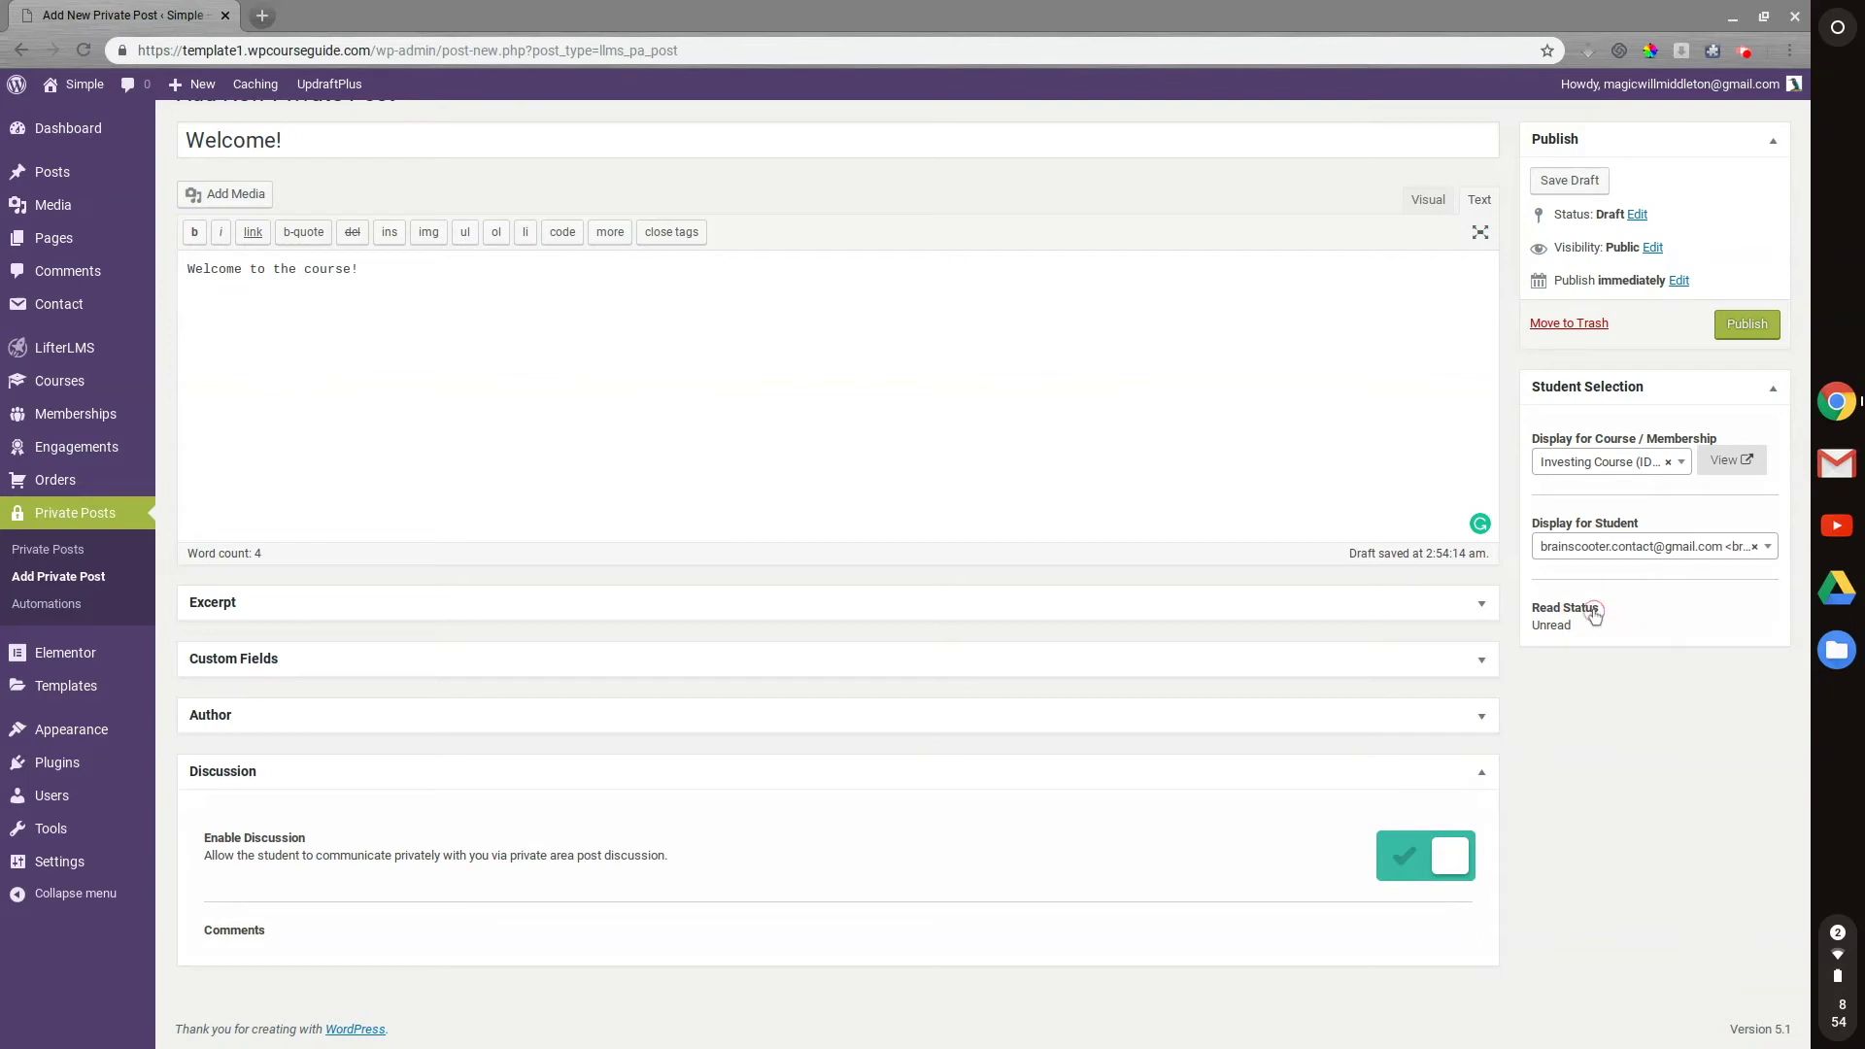
{"action": "left_click", "coordinate": [1745, 326]}
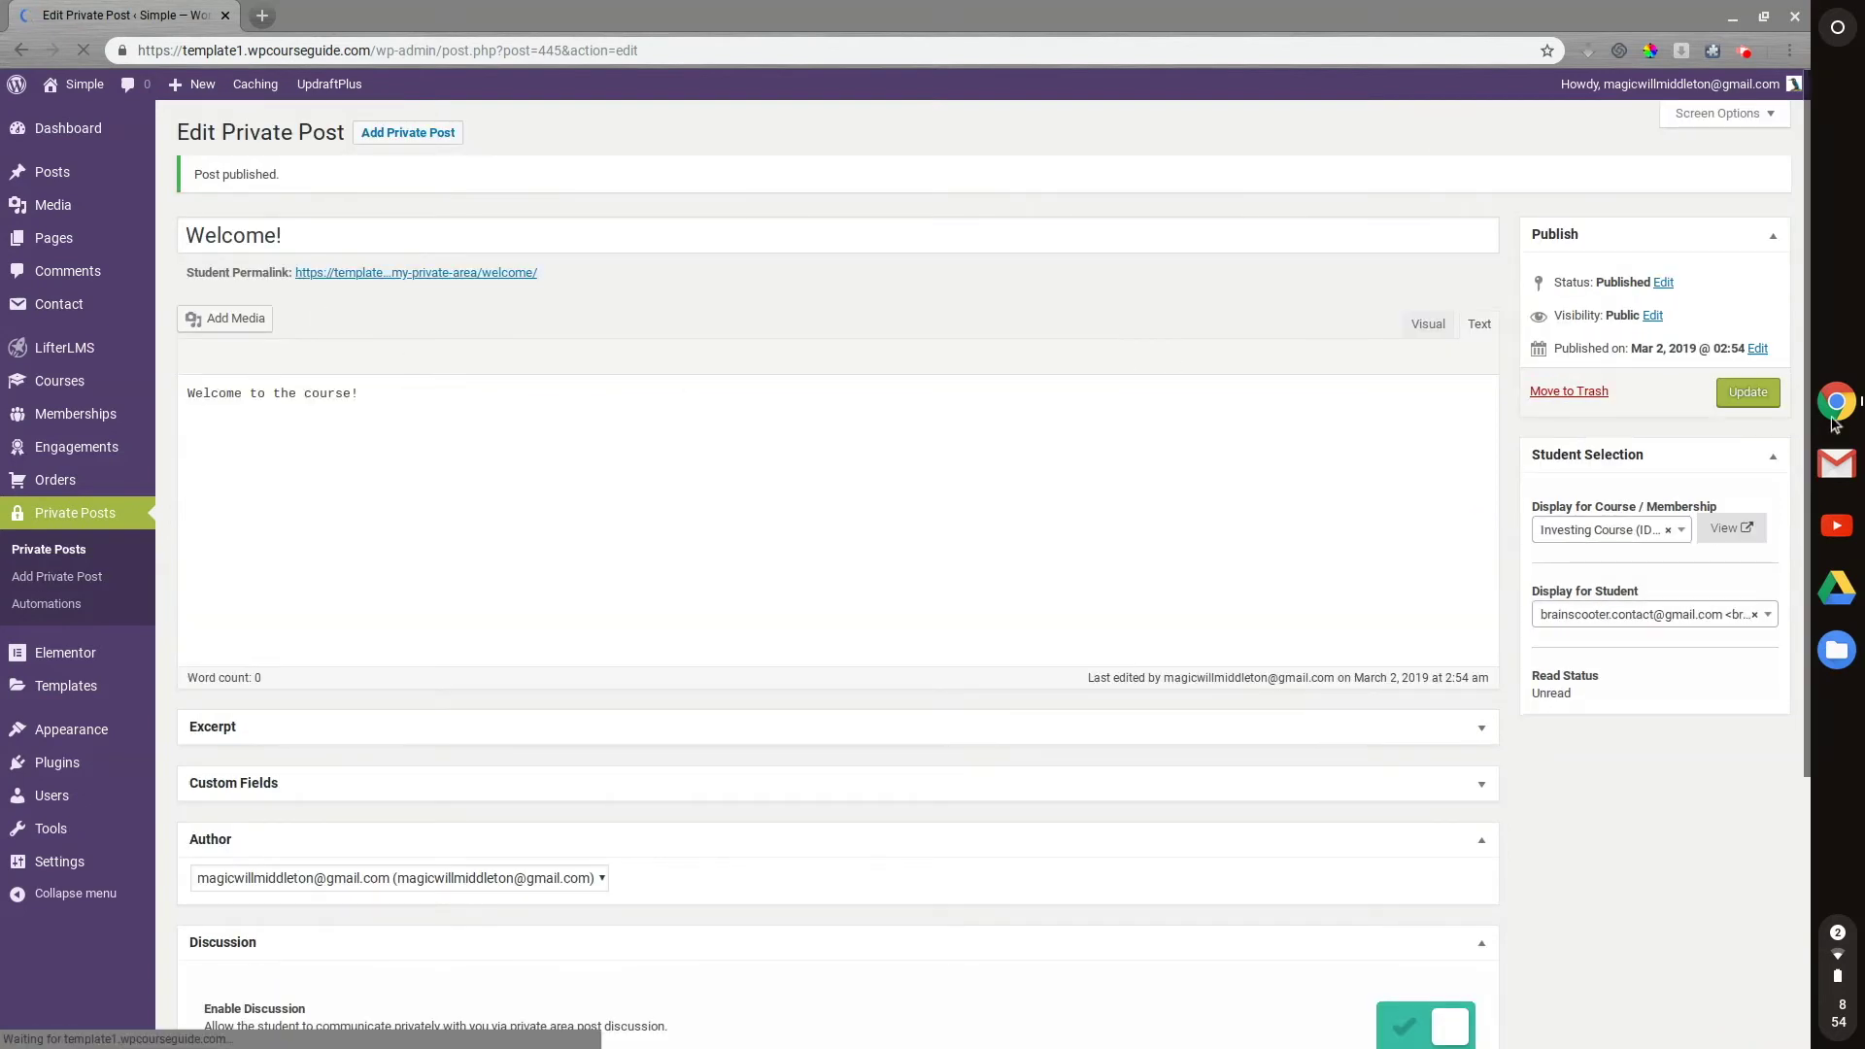
Switch to the student's browser window, reload the dashboard, and open the "Welcome!" private post from the notifications
{"action": "left_click", "coordinate": [1854, 403]}
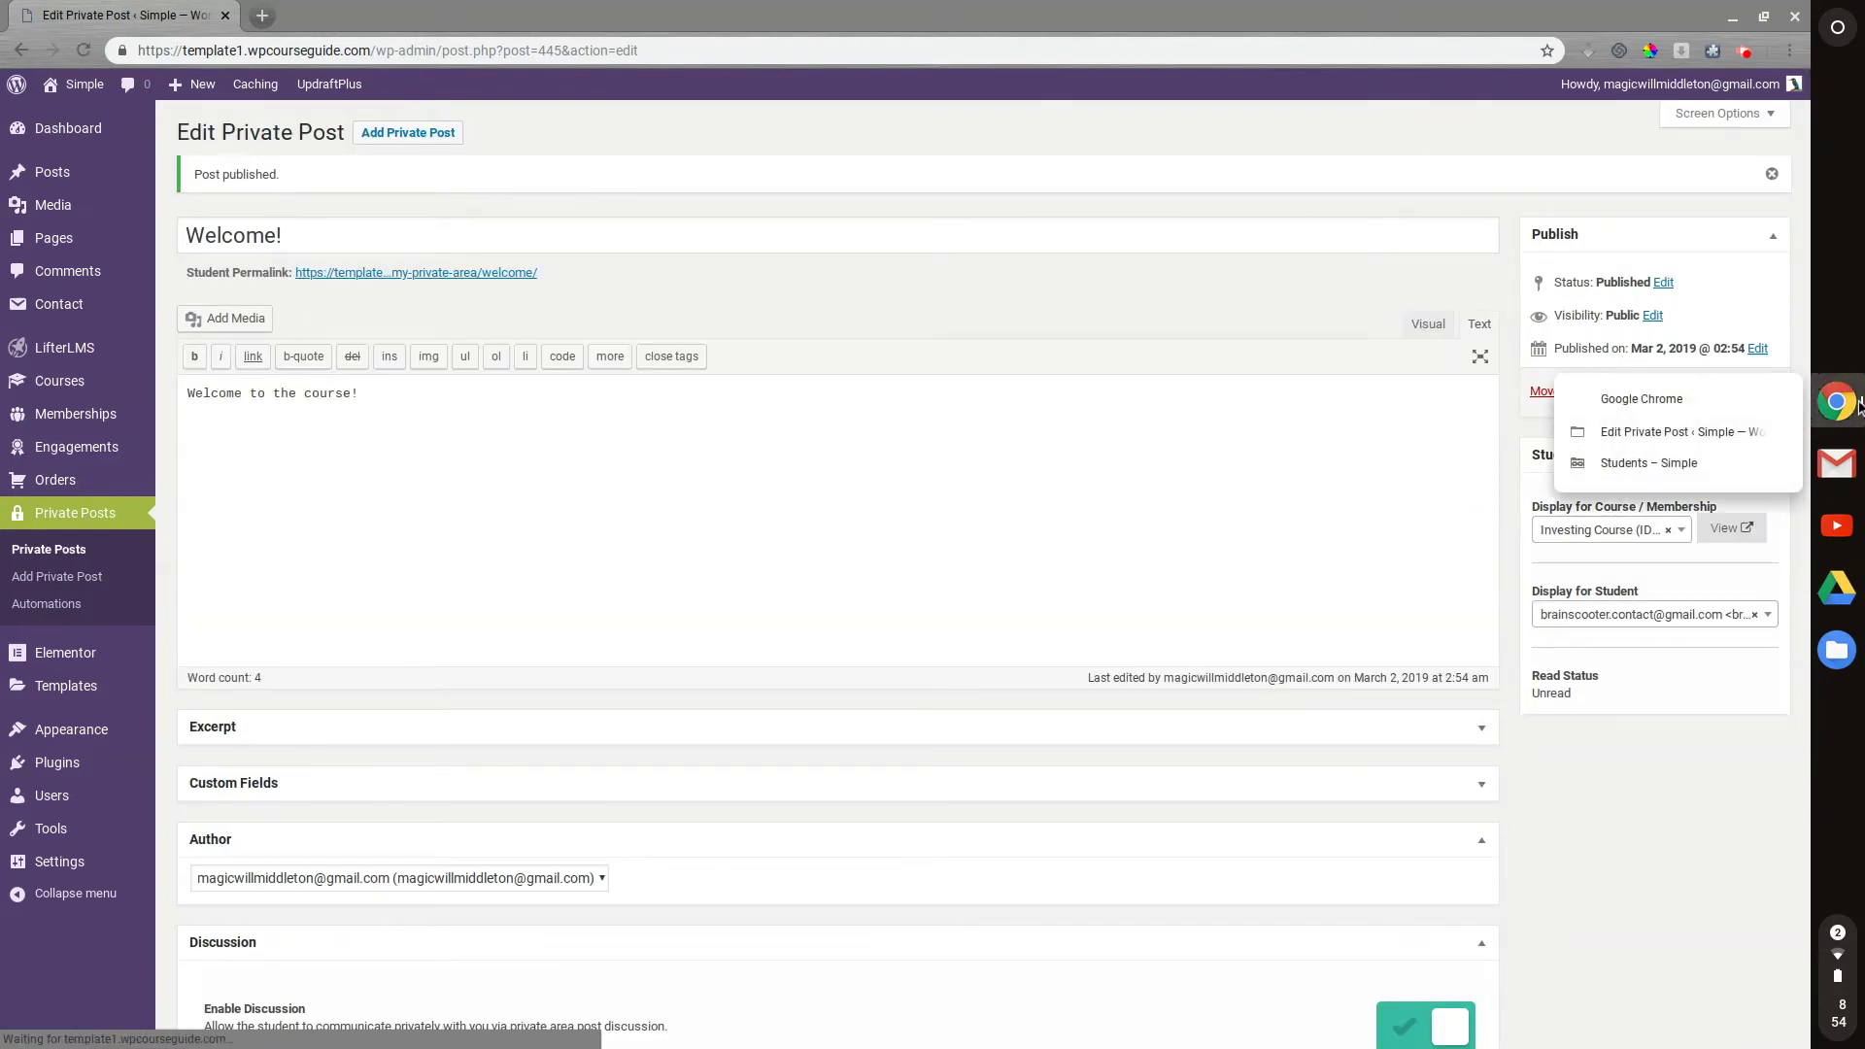
{"action": "left_click", "coordinate": [1667, 460]}
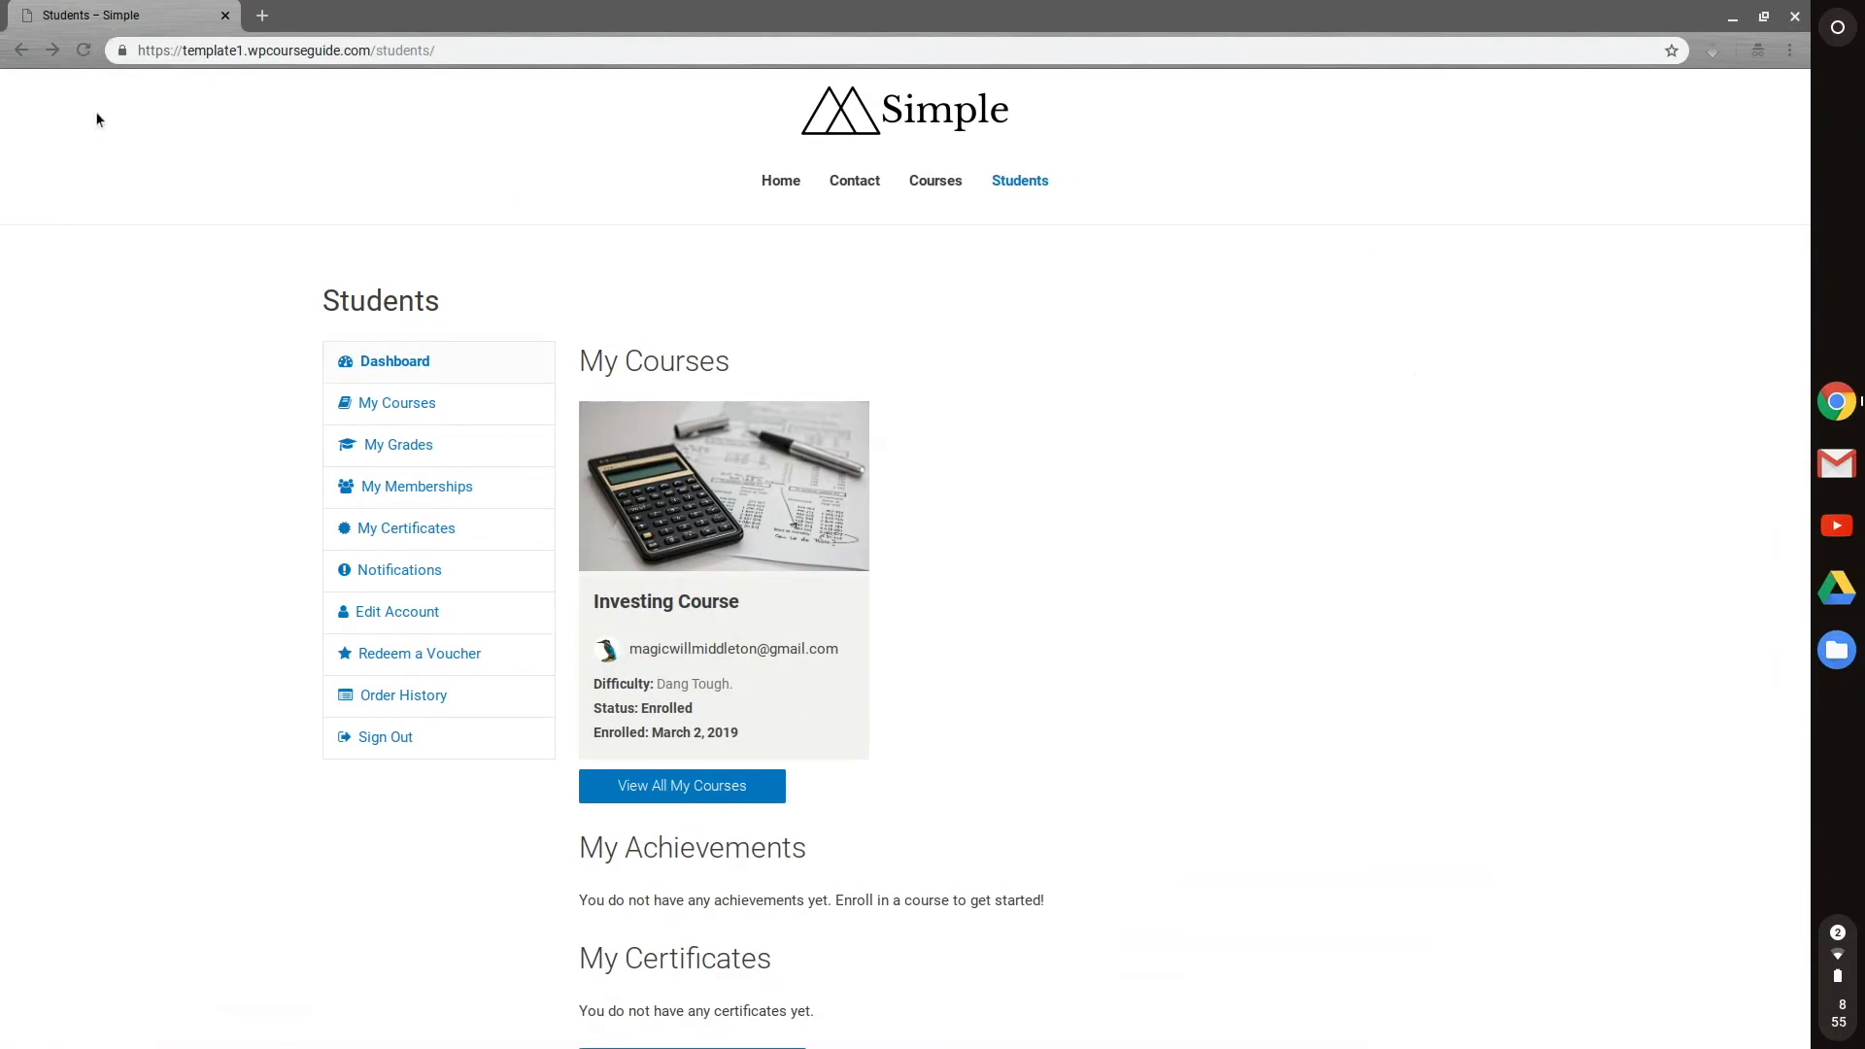
{"action": "left_click", "coordinate": [84, 52]}
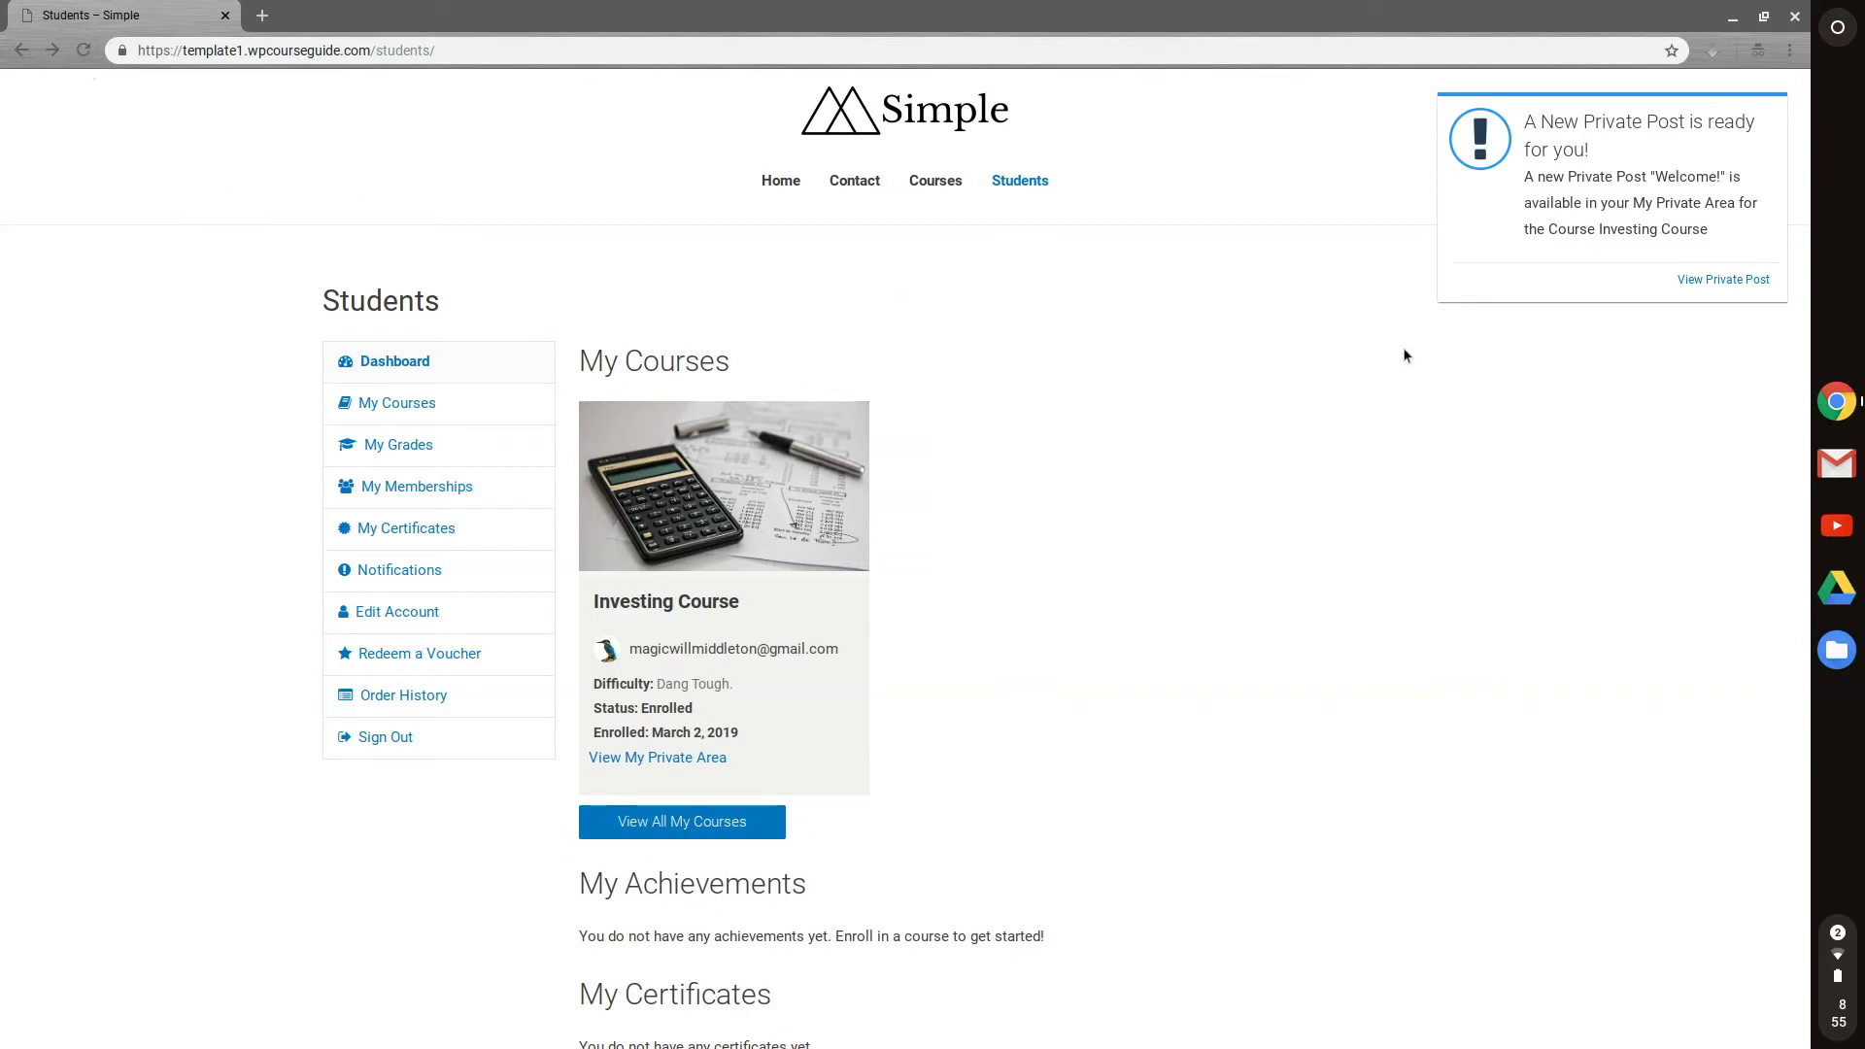
{"action": "mouse_move", "coordinate": [1514, 179]}
{"action": "left_click", "coordinate": [389, 583]}
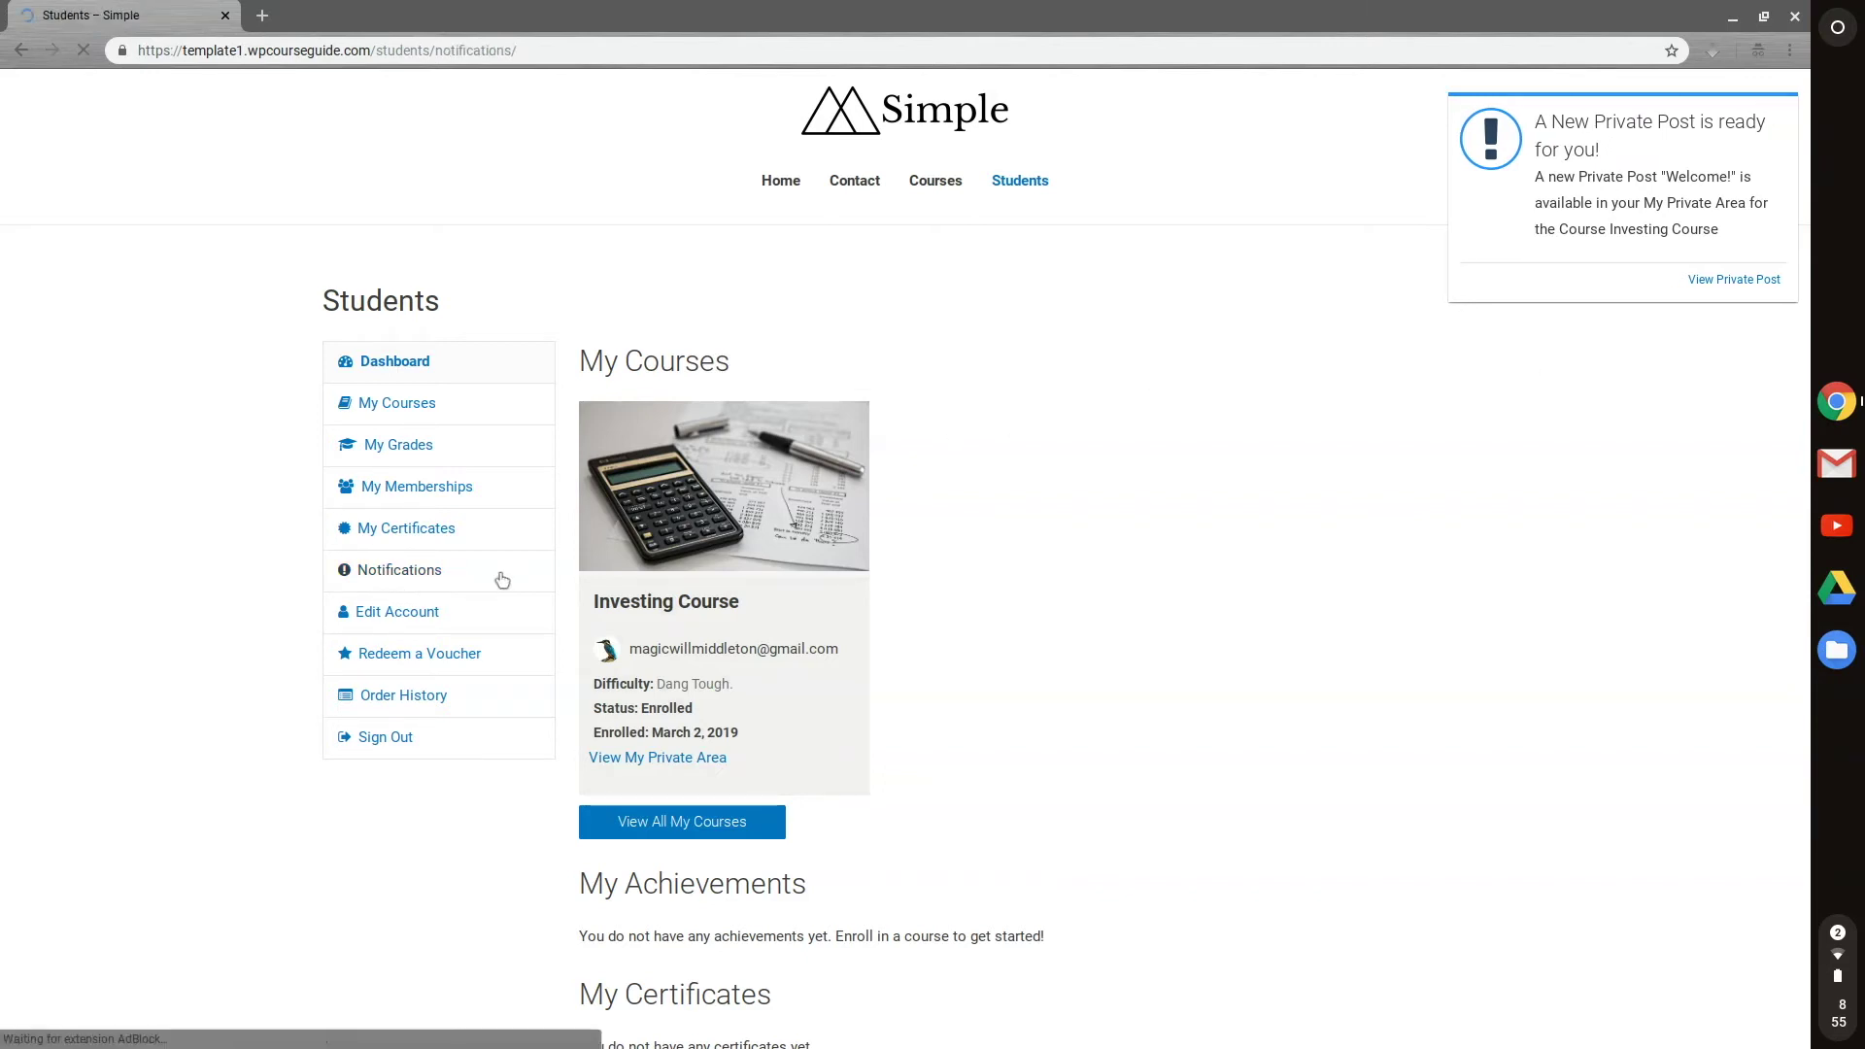
{"action": "left_click", "coordinate": [770, 451]}
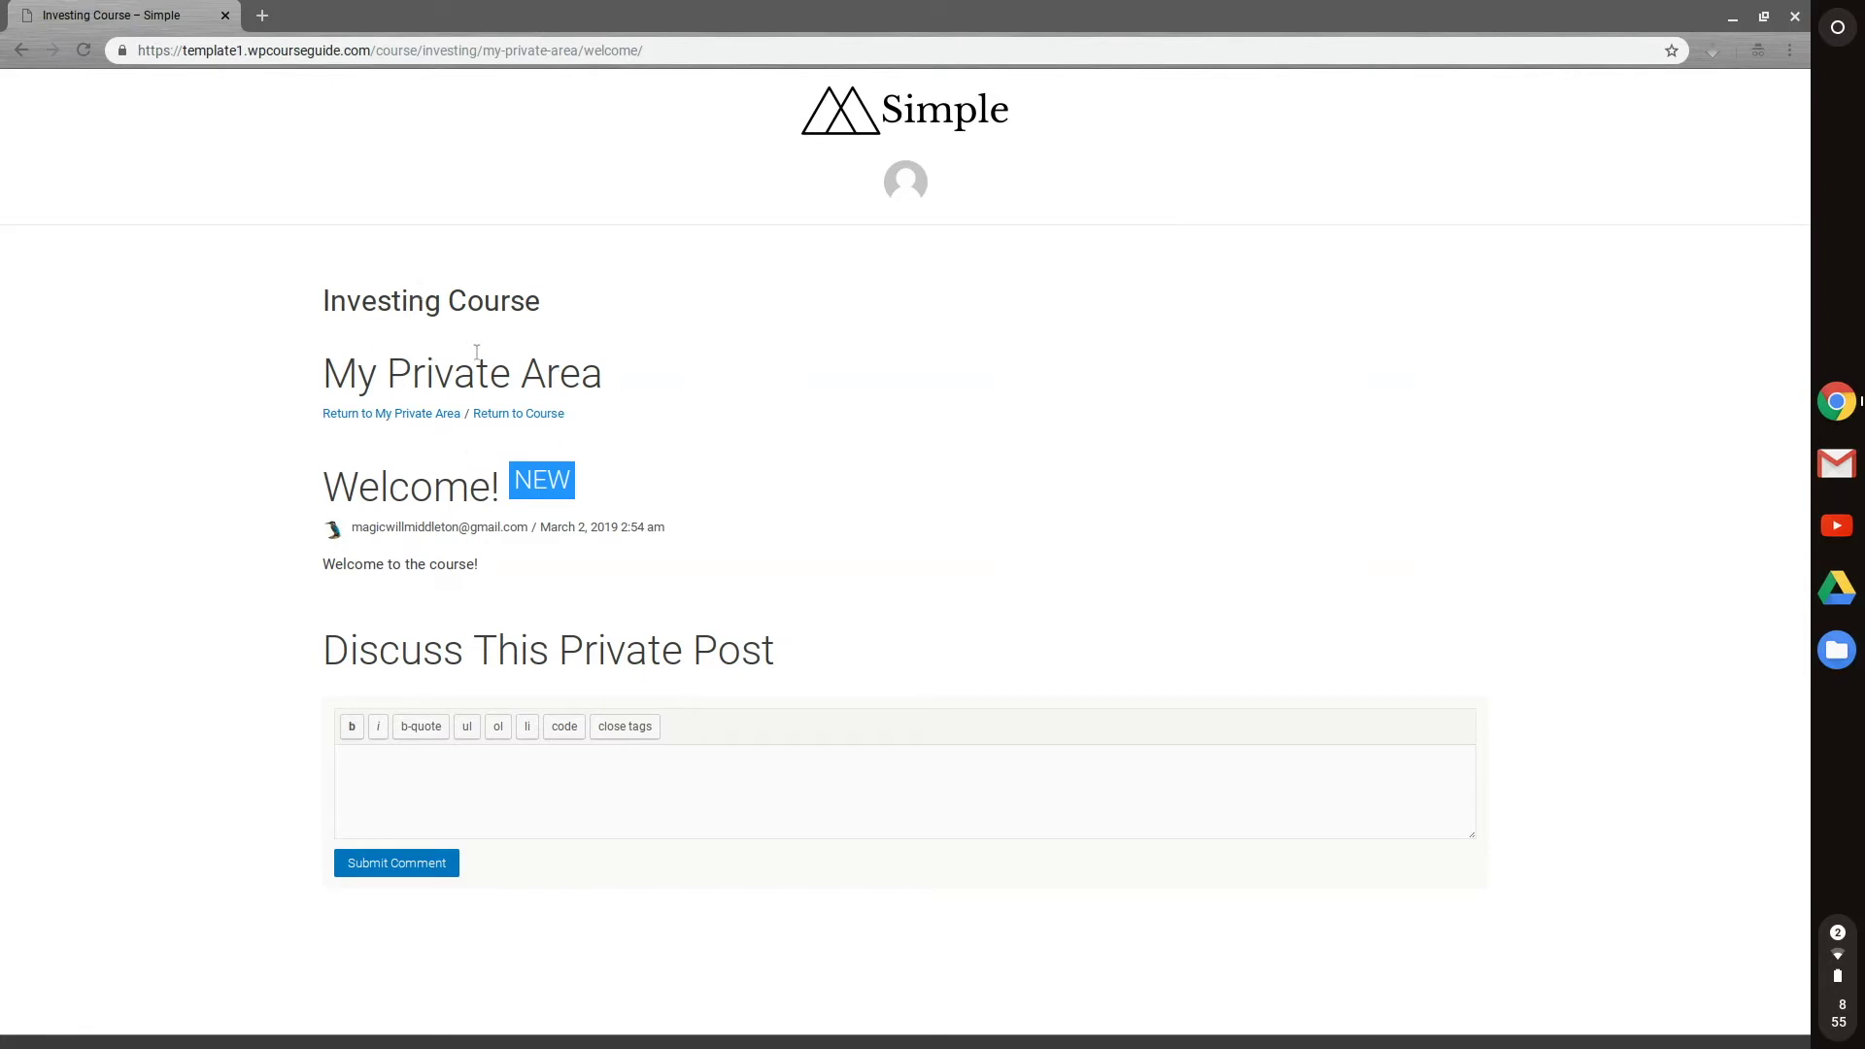
{"action": "left_click", "coordinate": [1730, 22]}
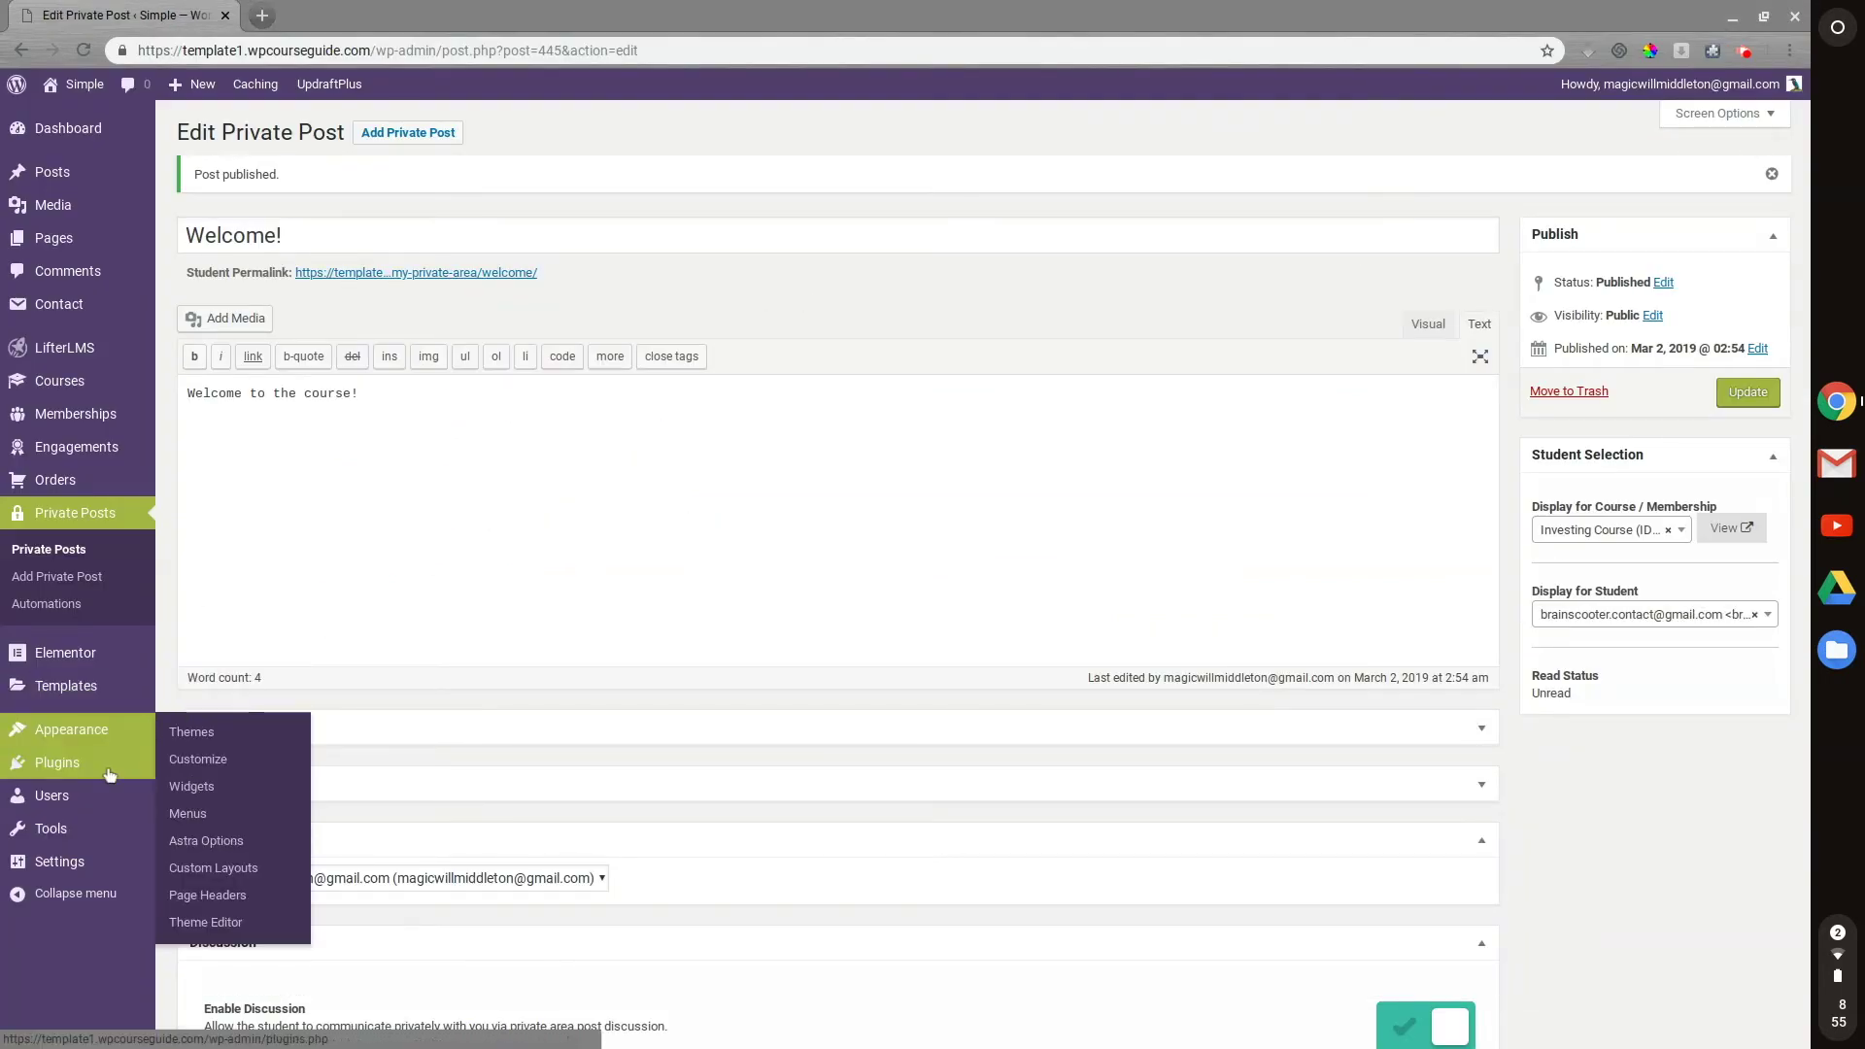
{"action": "mouse_move", "coordinate": [88, 827]}
{"action": "mouse_move", "coordinate": [72, 862]}
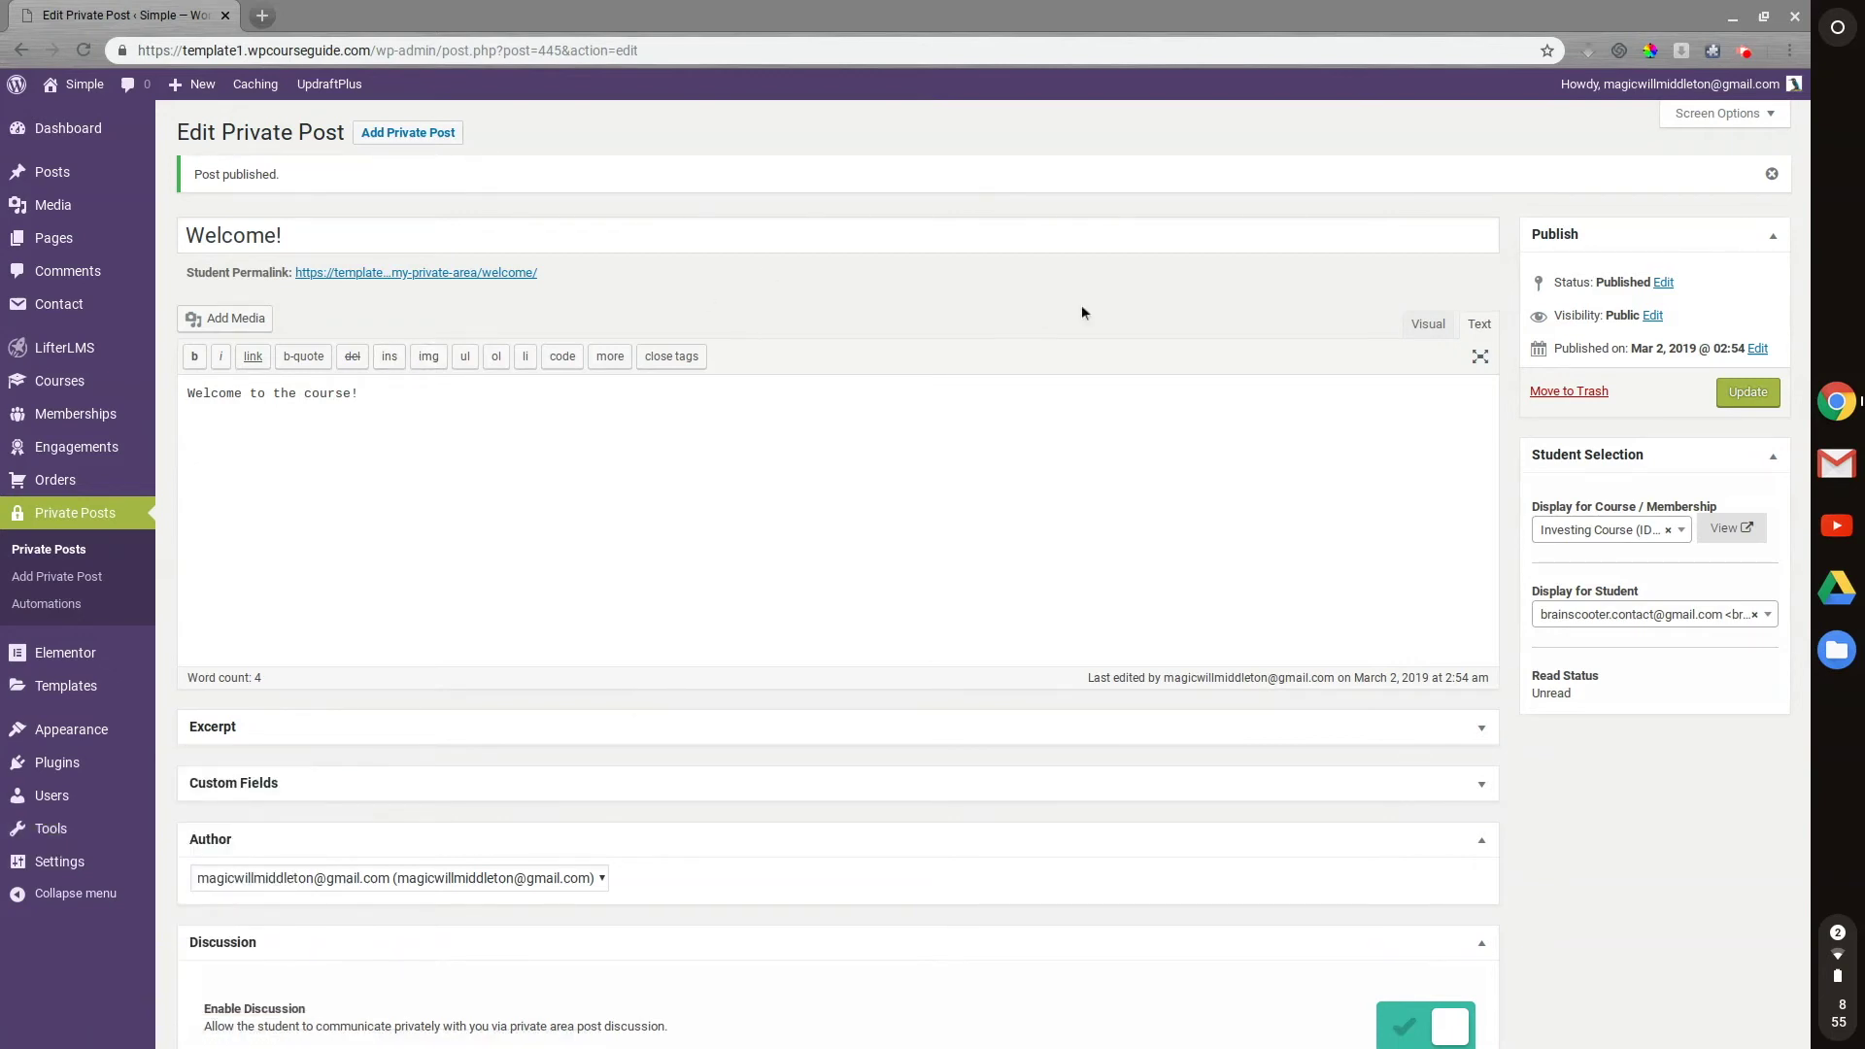
{"action": "left_click", "coordinate": [1852, 409]}
{"action": "left_click", "coordinate": [1603, 464]}
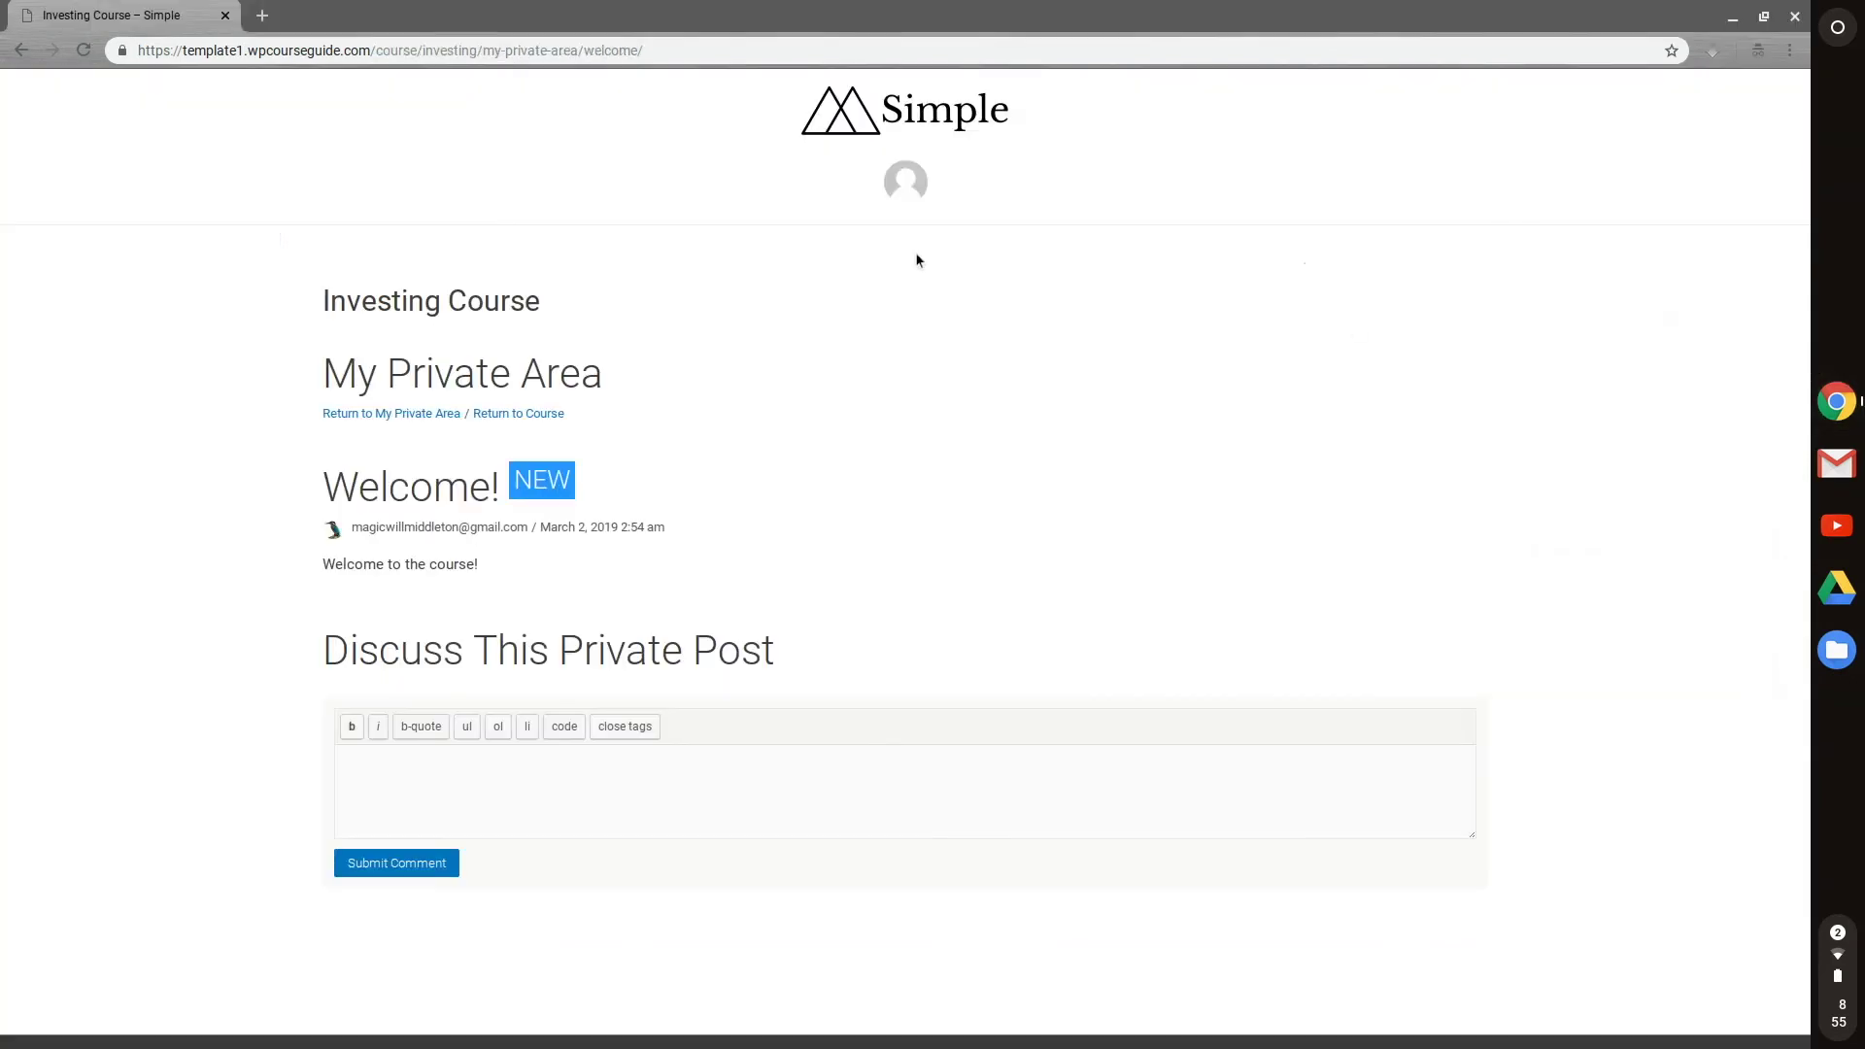
{"action": "left_click_drag", "start_coordinate": [460, 53], "coordinate": [693, 55]}
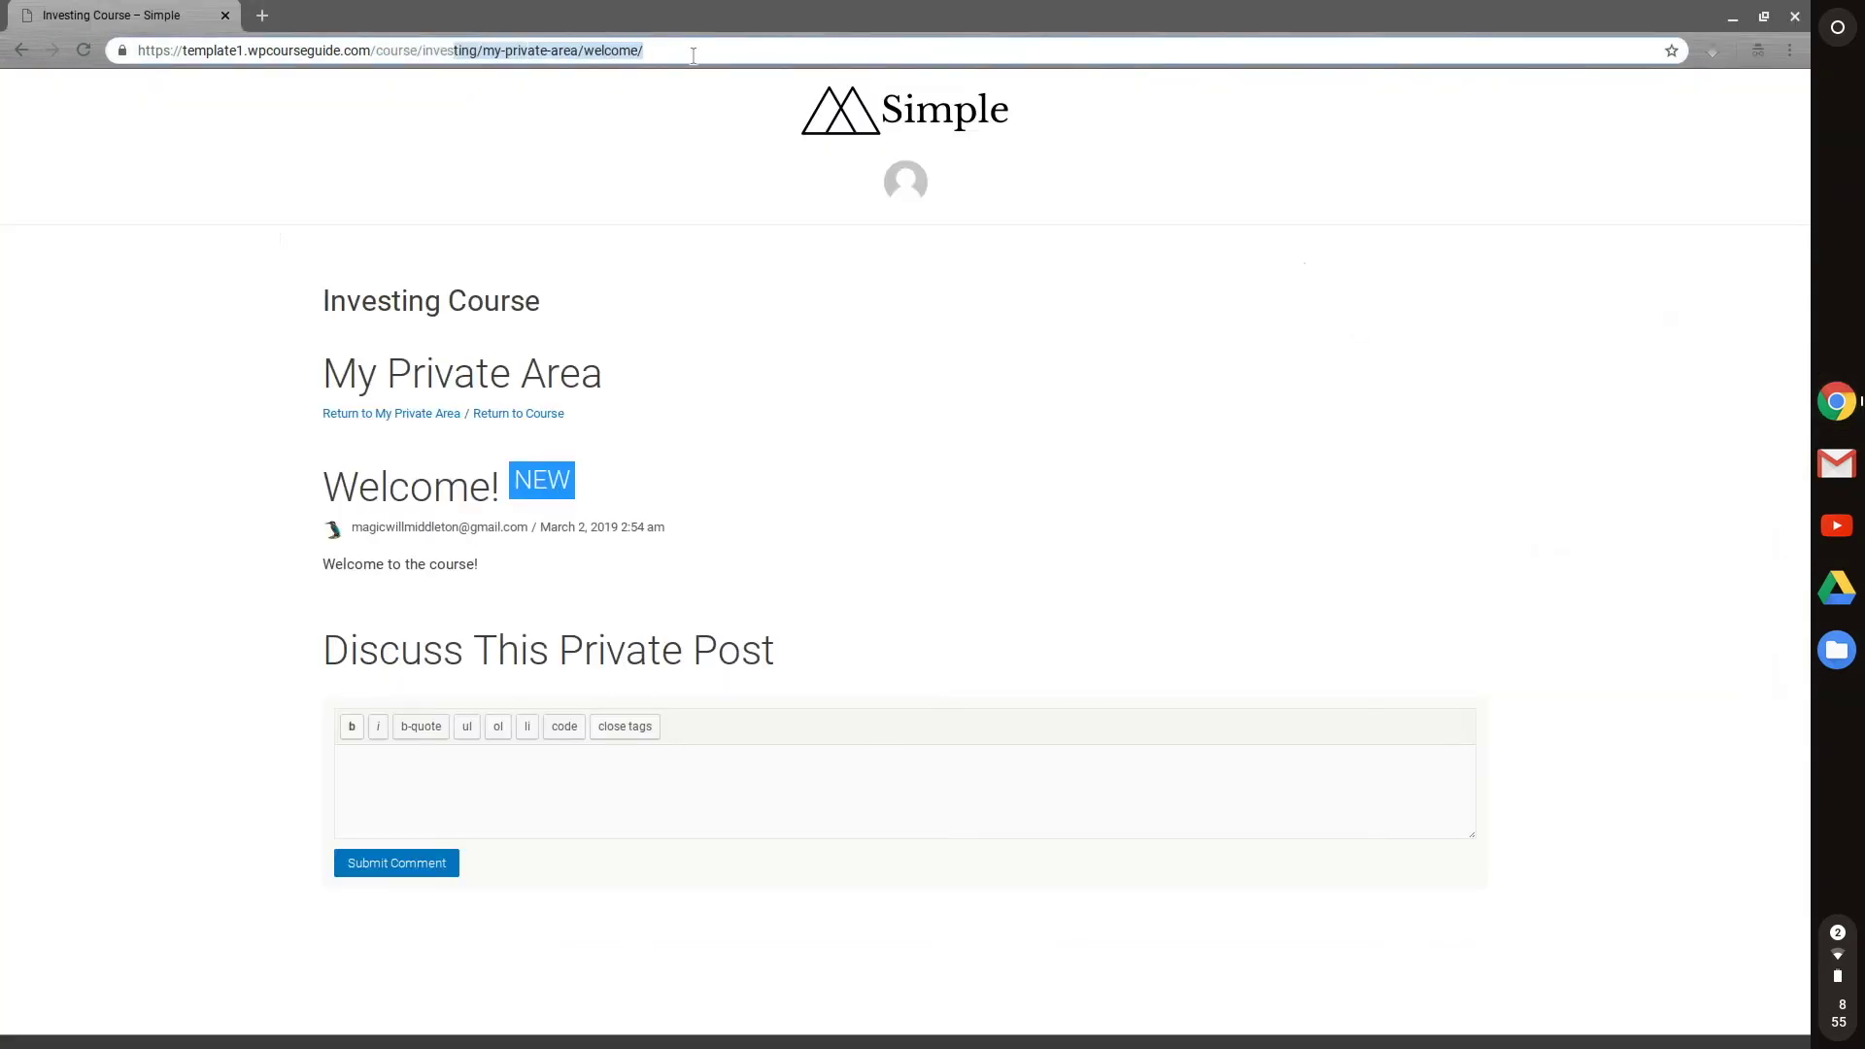
{"action": "left_click", "coordinate": [479, 54]}
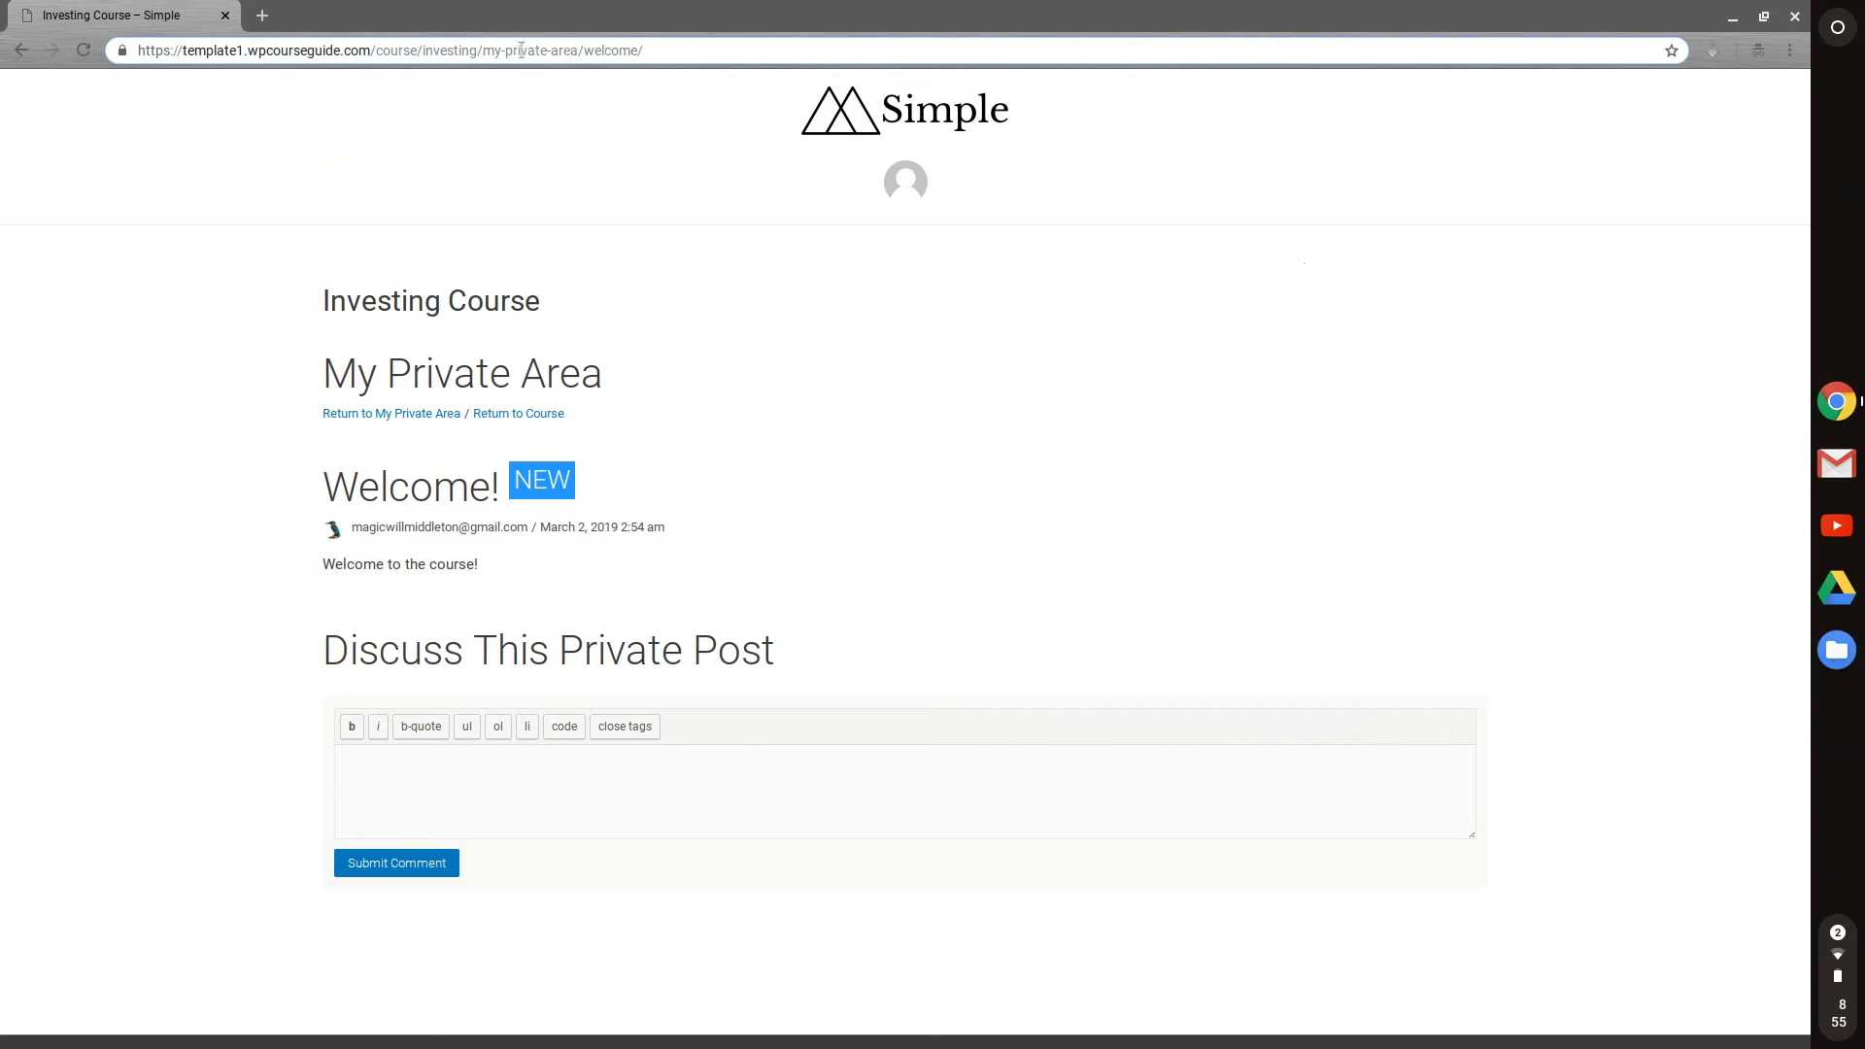
{"action": "left_click", "coordinate": [531, 233]}
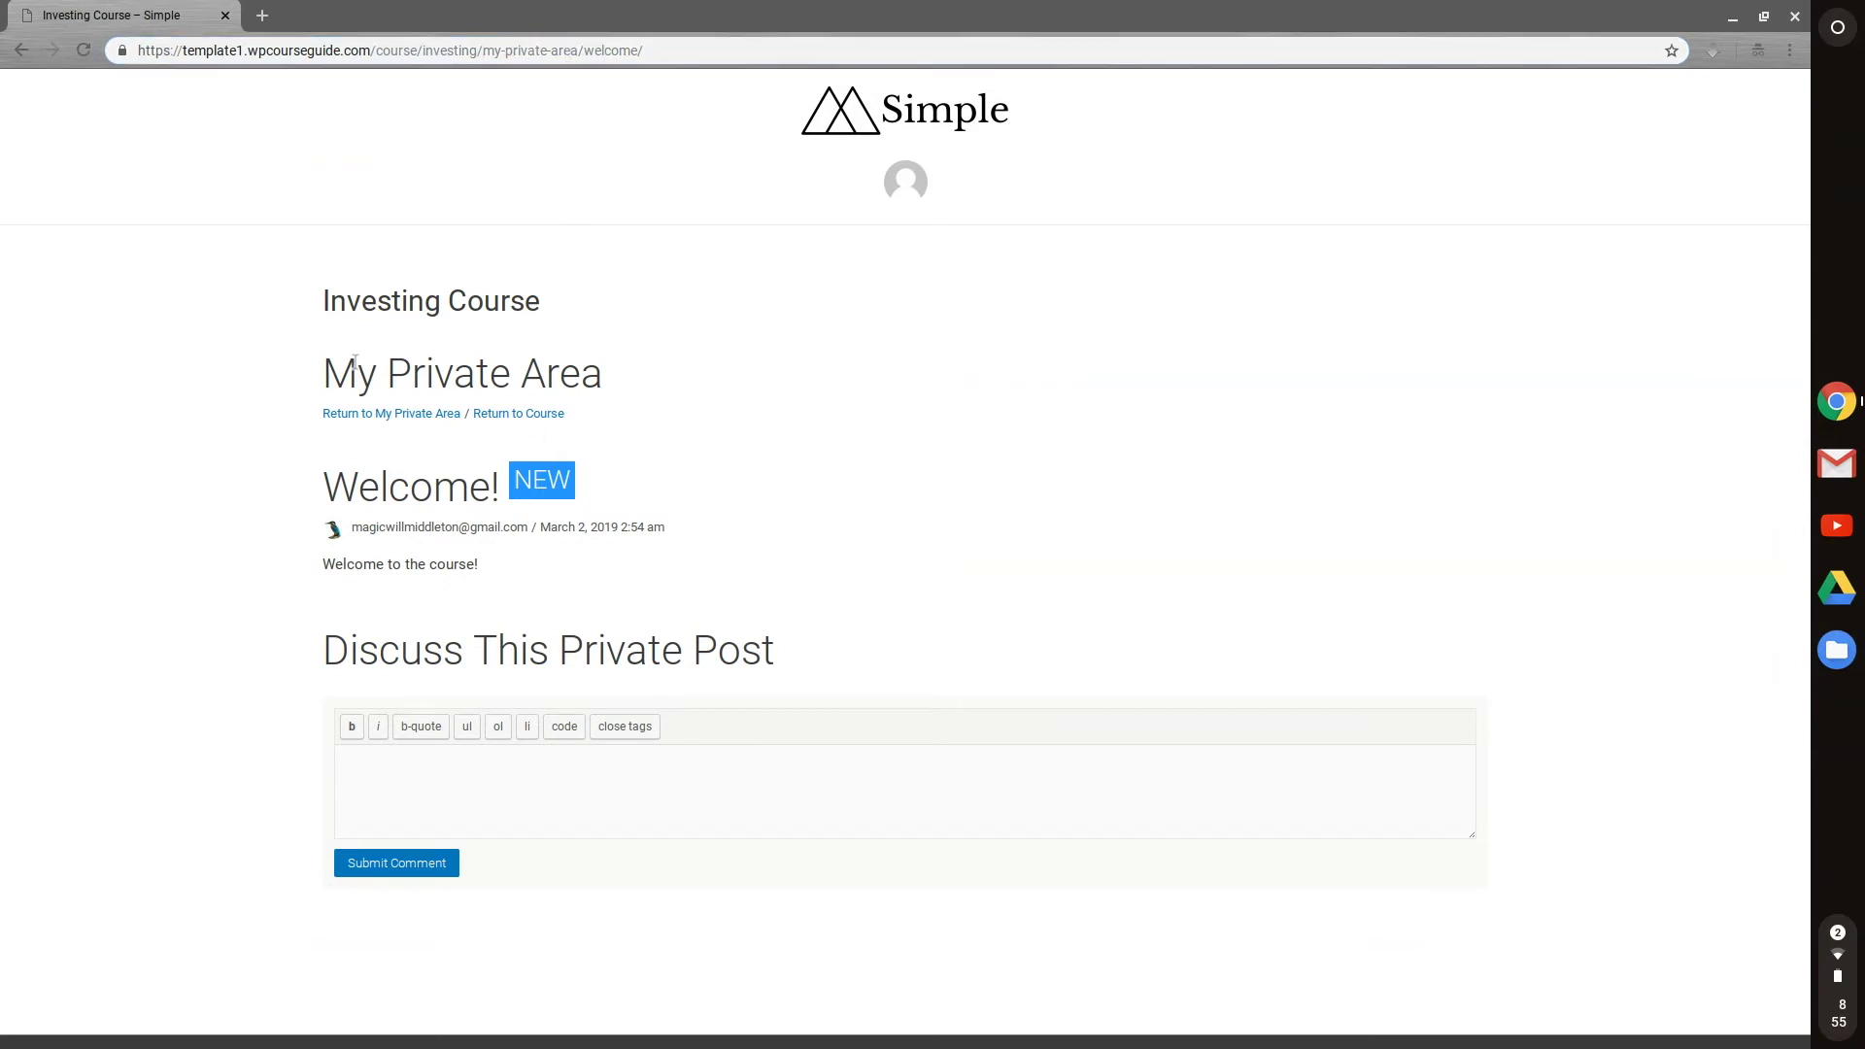
{"action": "left_click_drag", "start_coordinate": [342, 316], "coordinate": [543, 309]}
{"action": "left_click", "coordinate": [521, 310]}
Submit the comment "Comment back" on the "Welcome!" private post as the student
{"action": "left_click", "coordinate": [416, 874]}
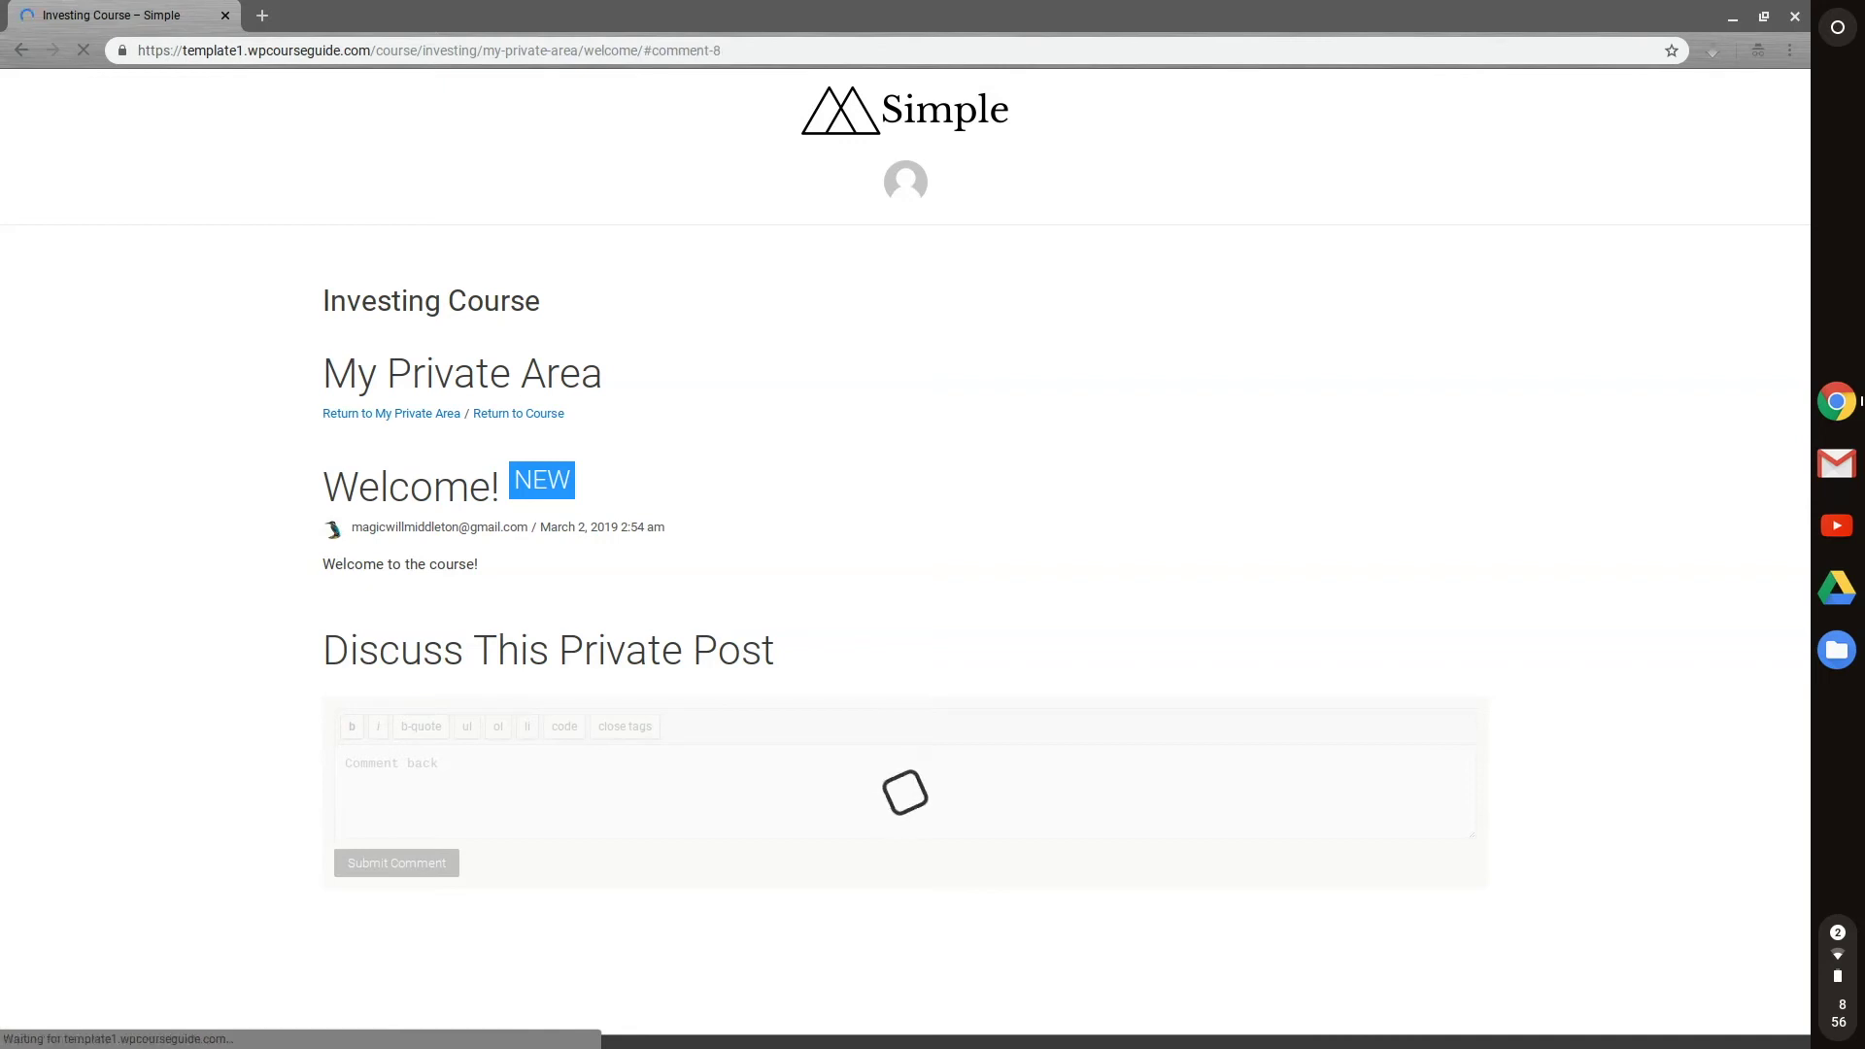
{"action": "scroll", "coordinate": [491, 637], "scroll_direction": "down", "scroll_amount": 2}
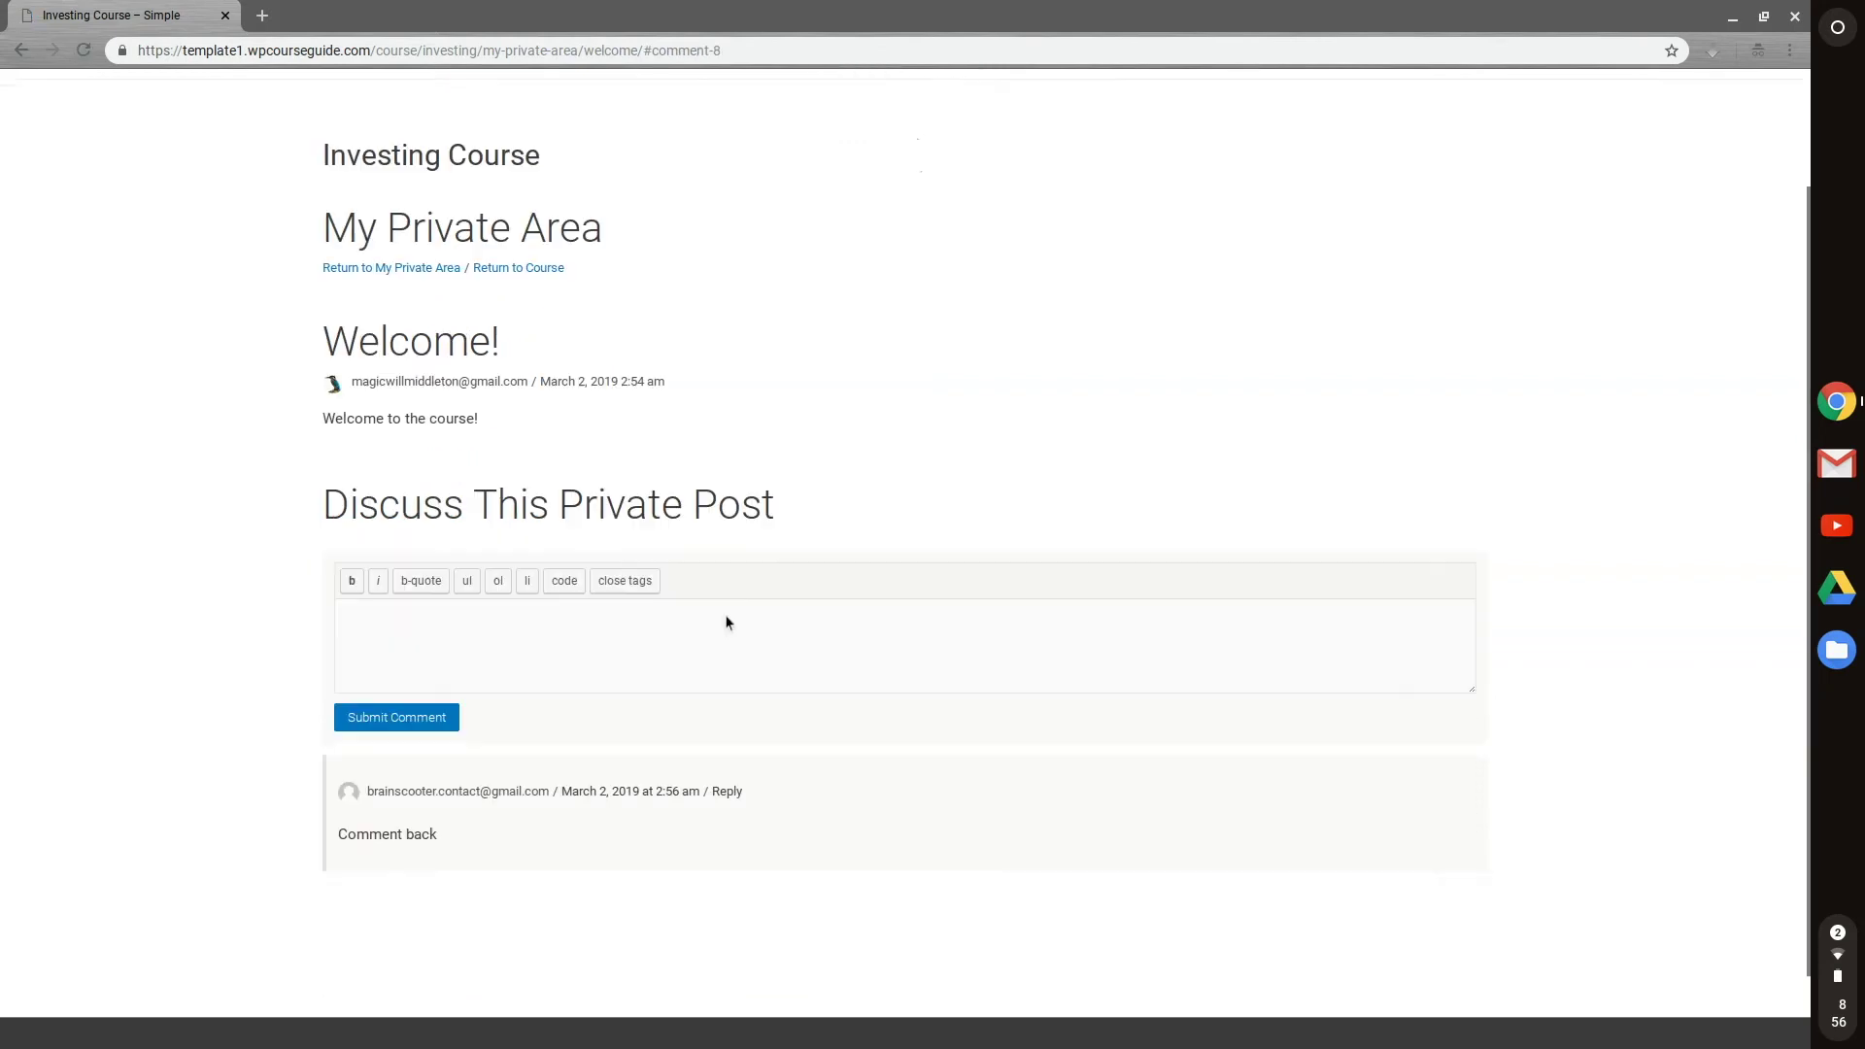
Return to the admin window, open the "Welcome!" private post for editing from the private posts list, and view its discussion comments
{"action": "left_click", "coordinate": [1732, 17]}
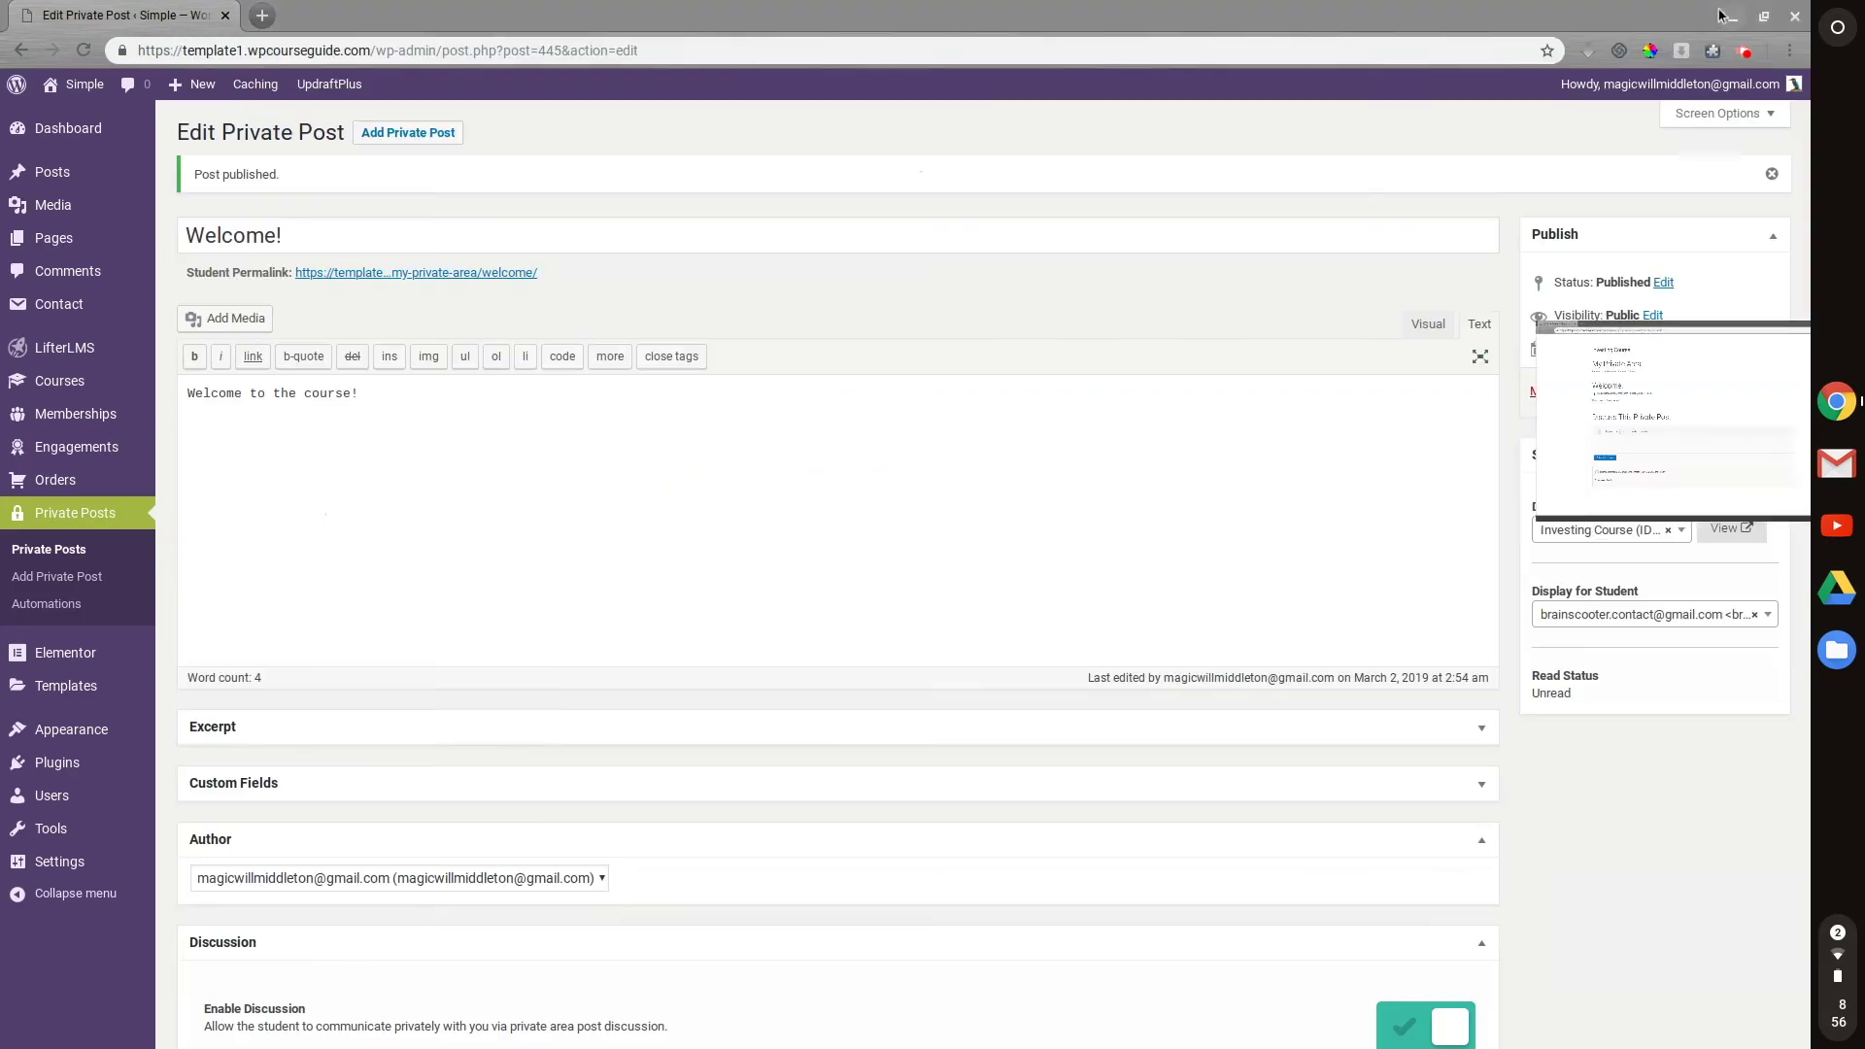
{"action": "left_click", "coordinate": [50, 551]}
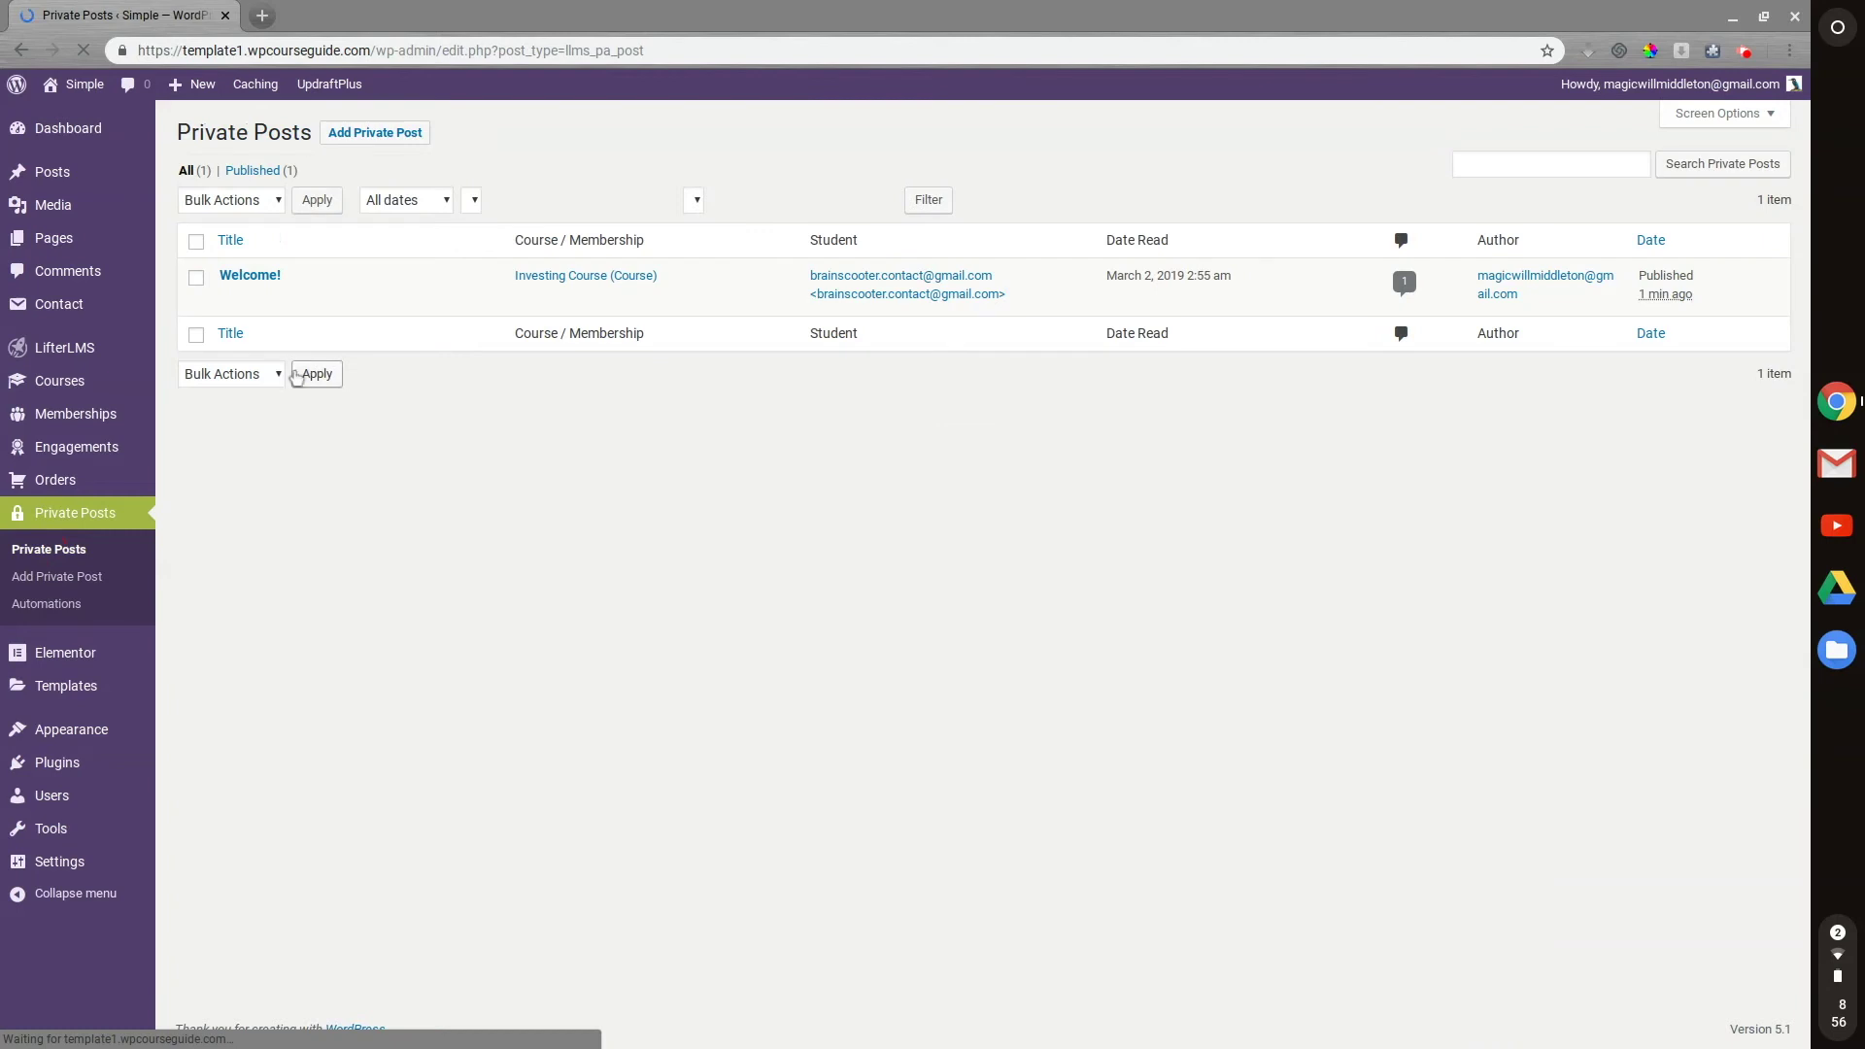
{"action": "mouse_move", "coordinate": [244, 303]}
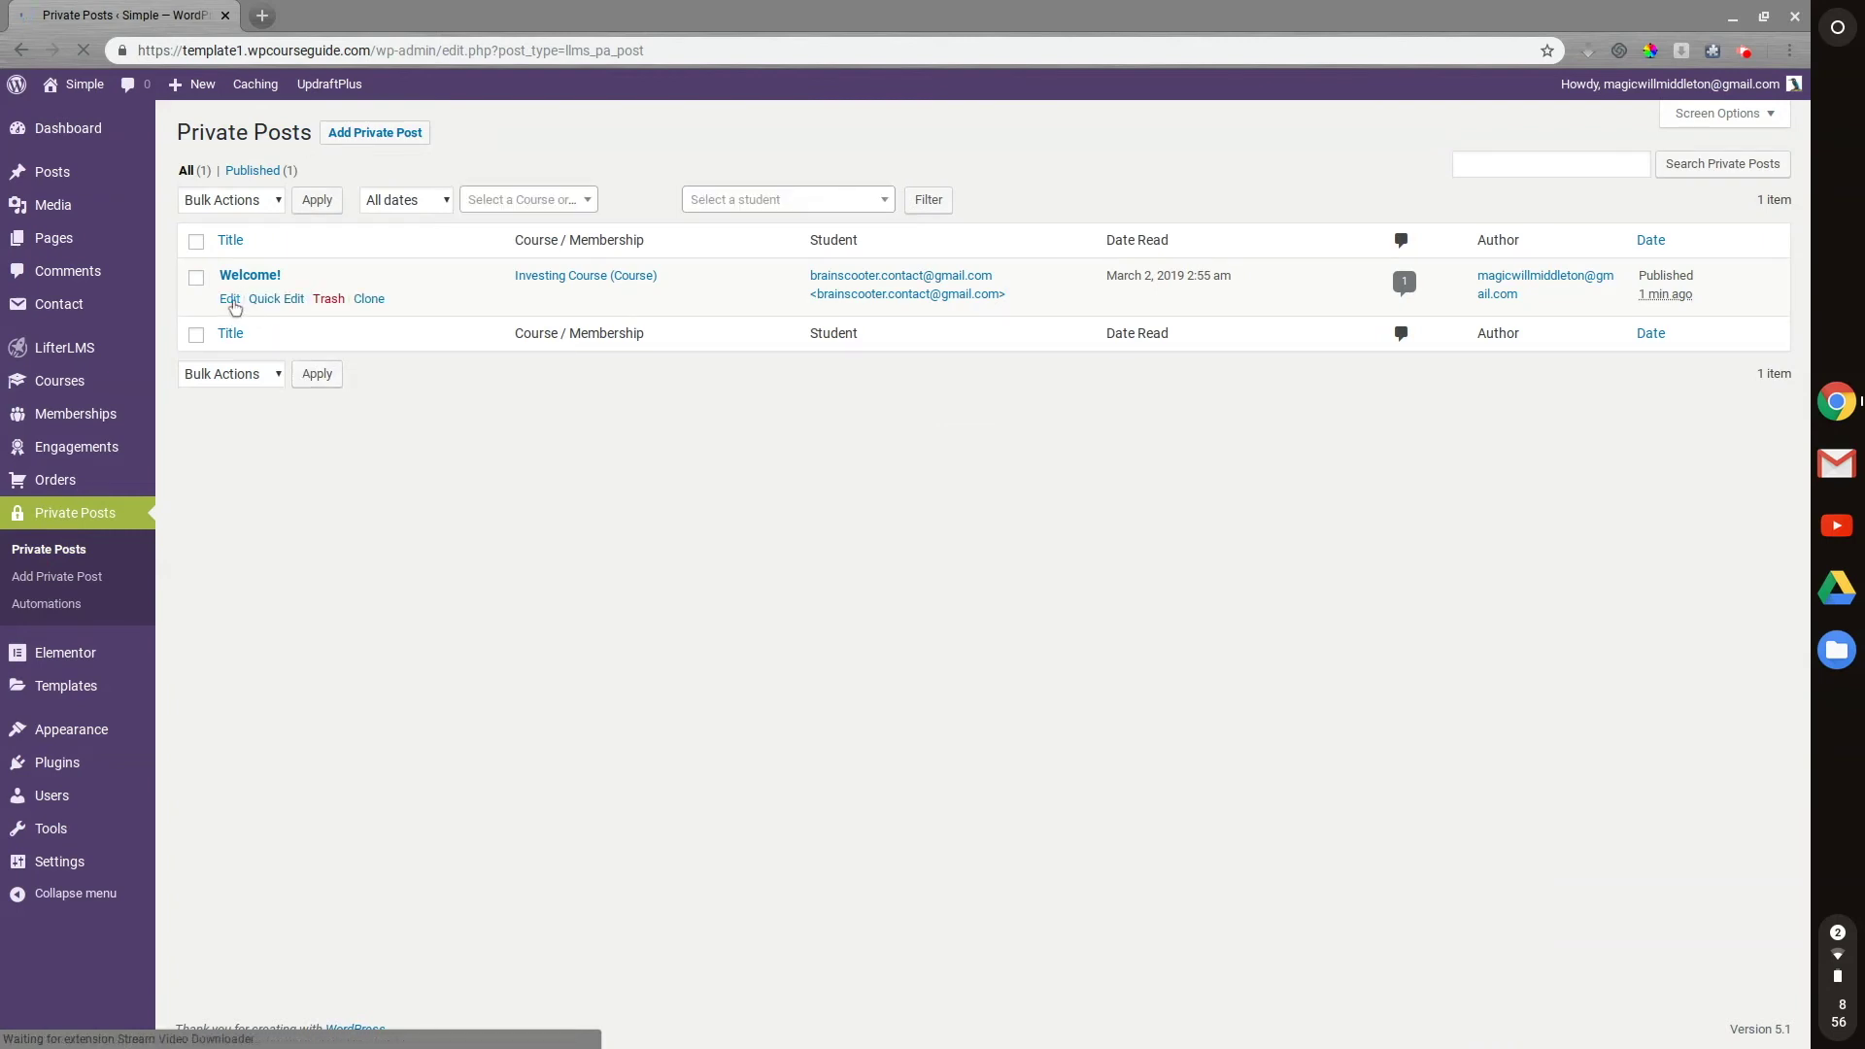
{"action": "left_click", "coordinate": [232, 302]}
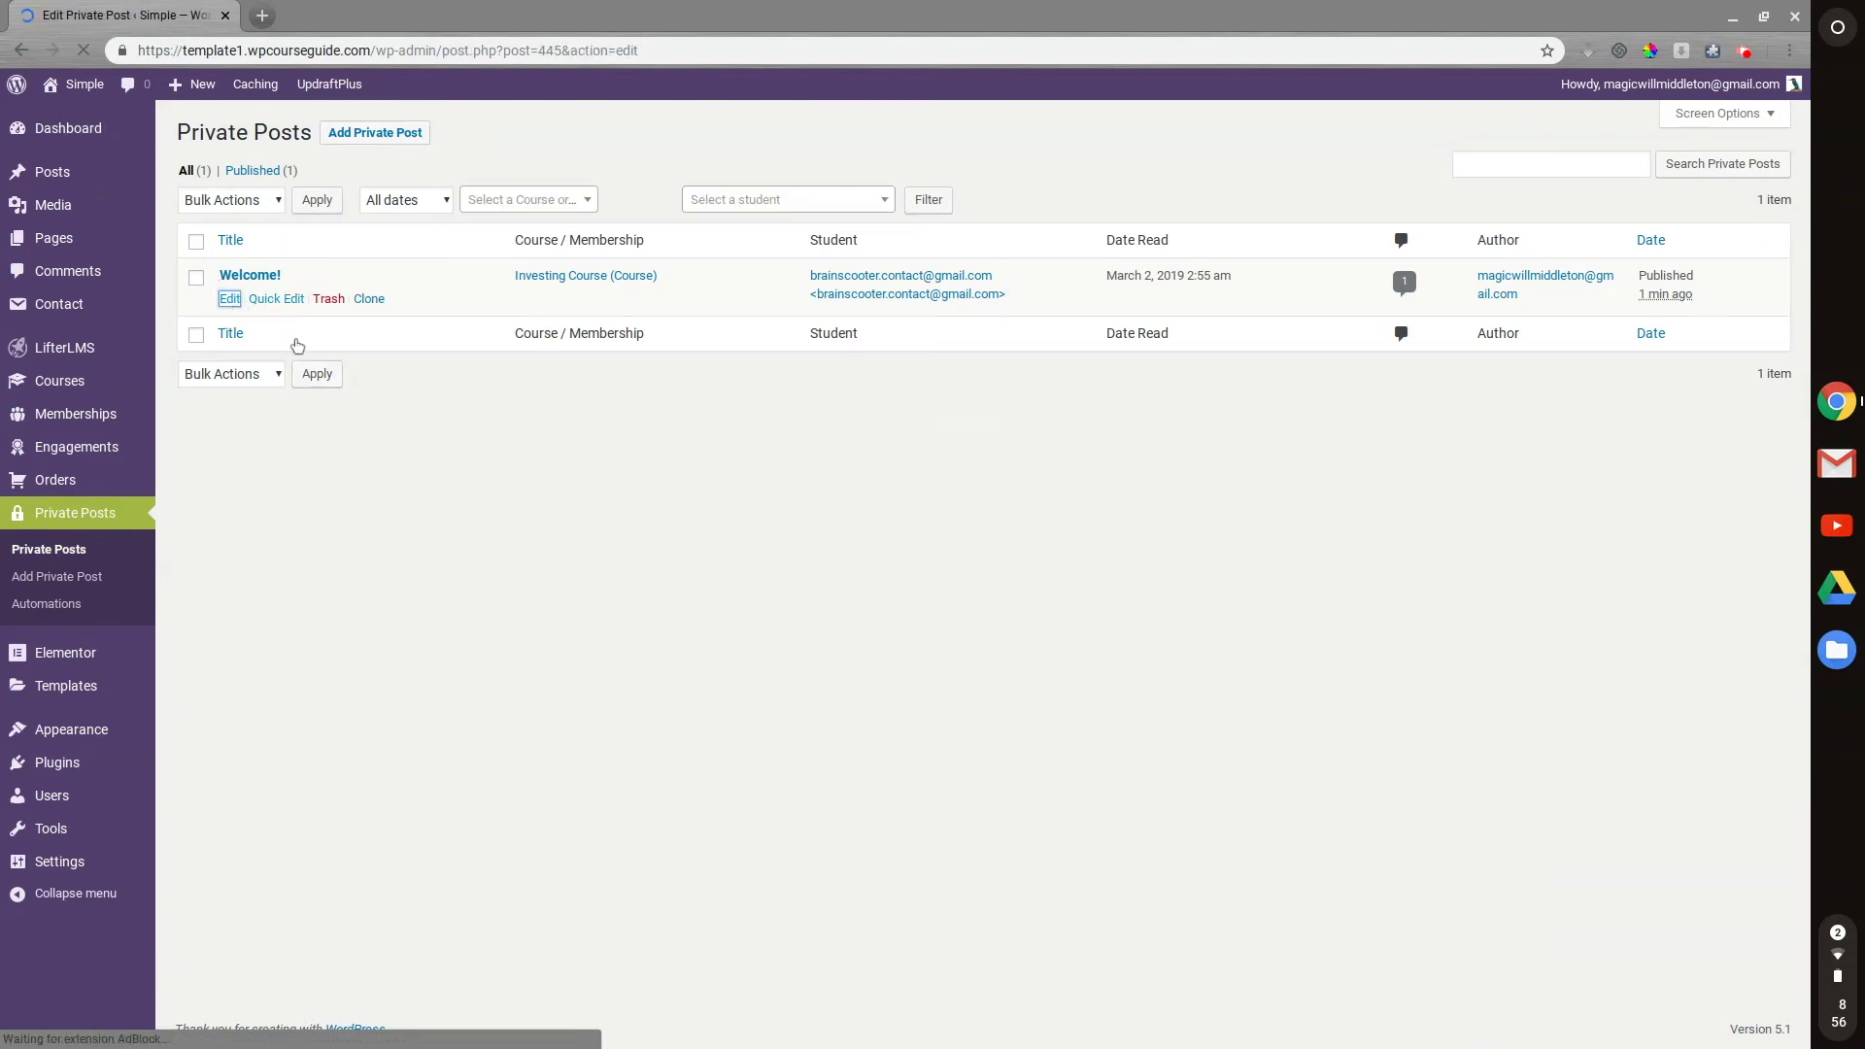
{"action": "scroll", "coordinate": [493, 452], "scroll_direction": "down", "scroll_amount": 5}
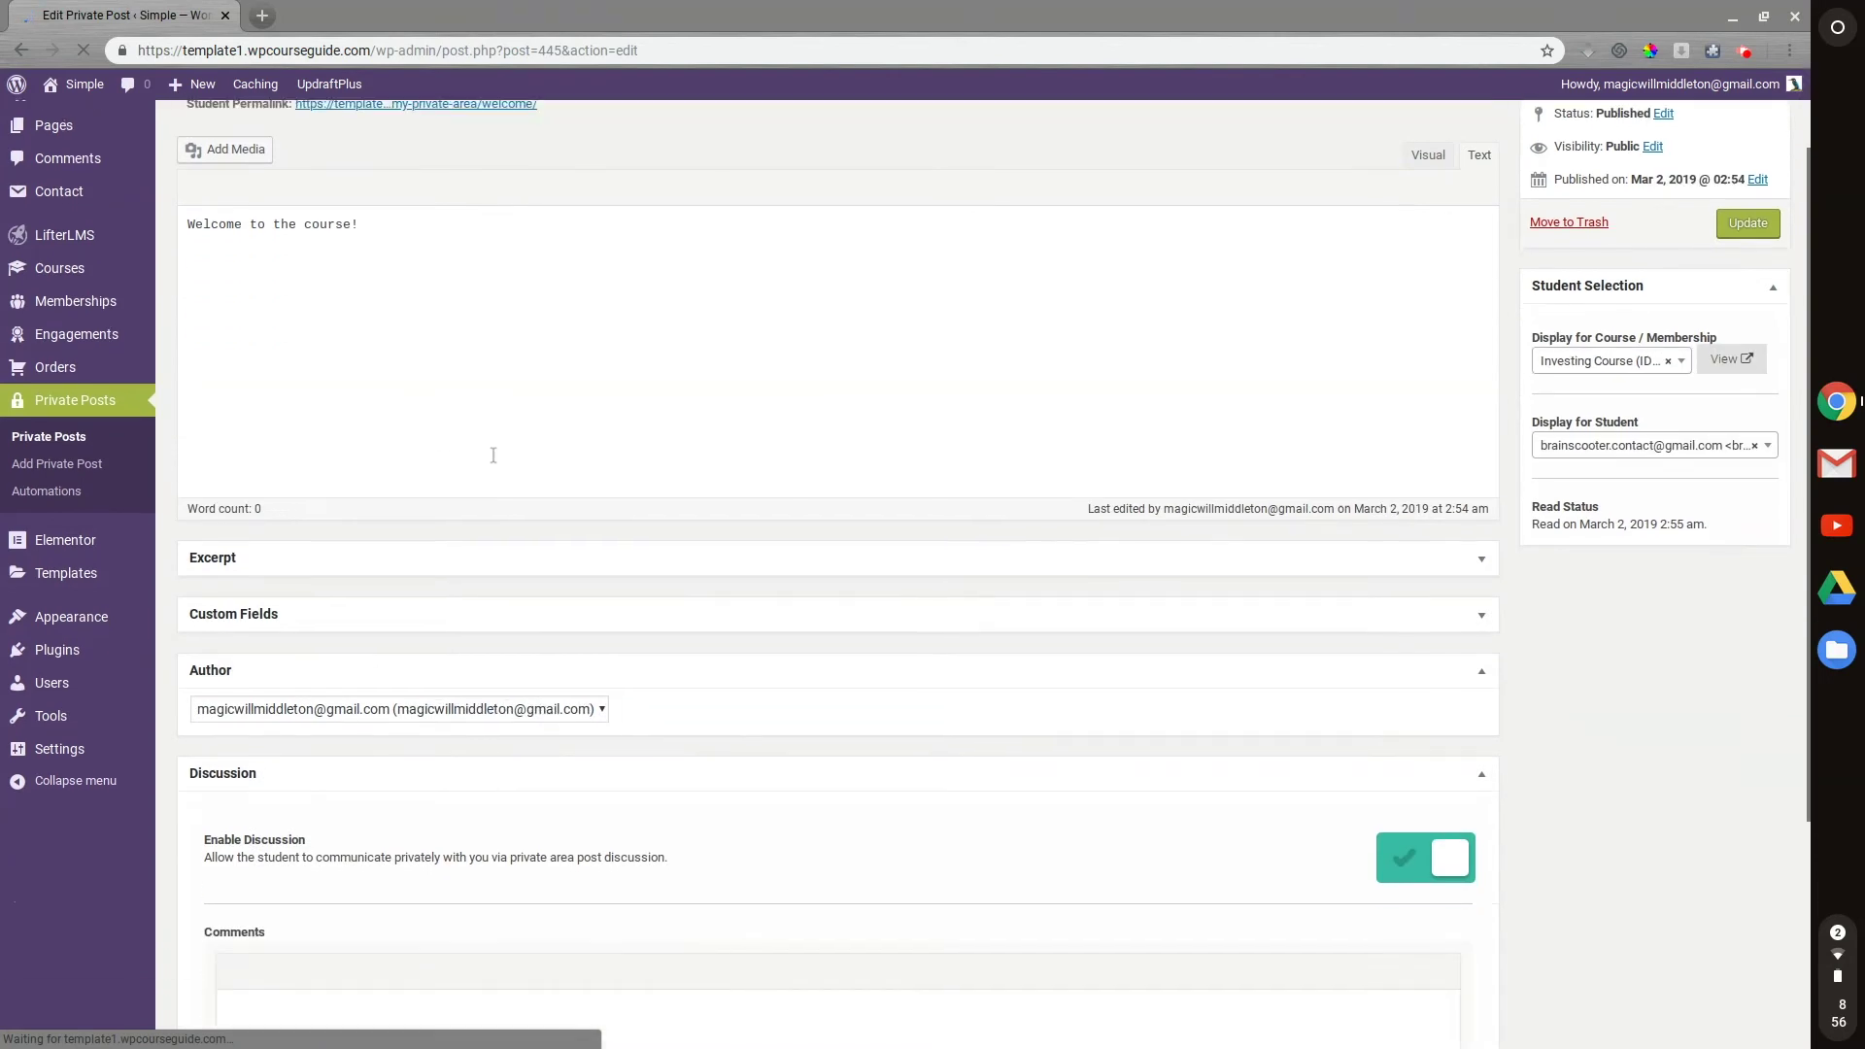
{"action": "scroll", "coordinate": [492, 455], "scroll_direction": "down", "scroll_amount": 1}
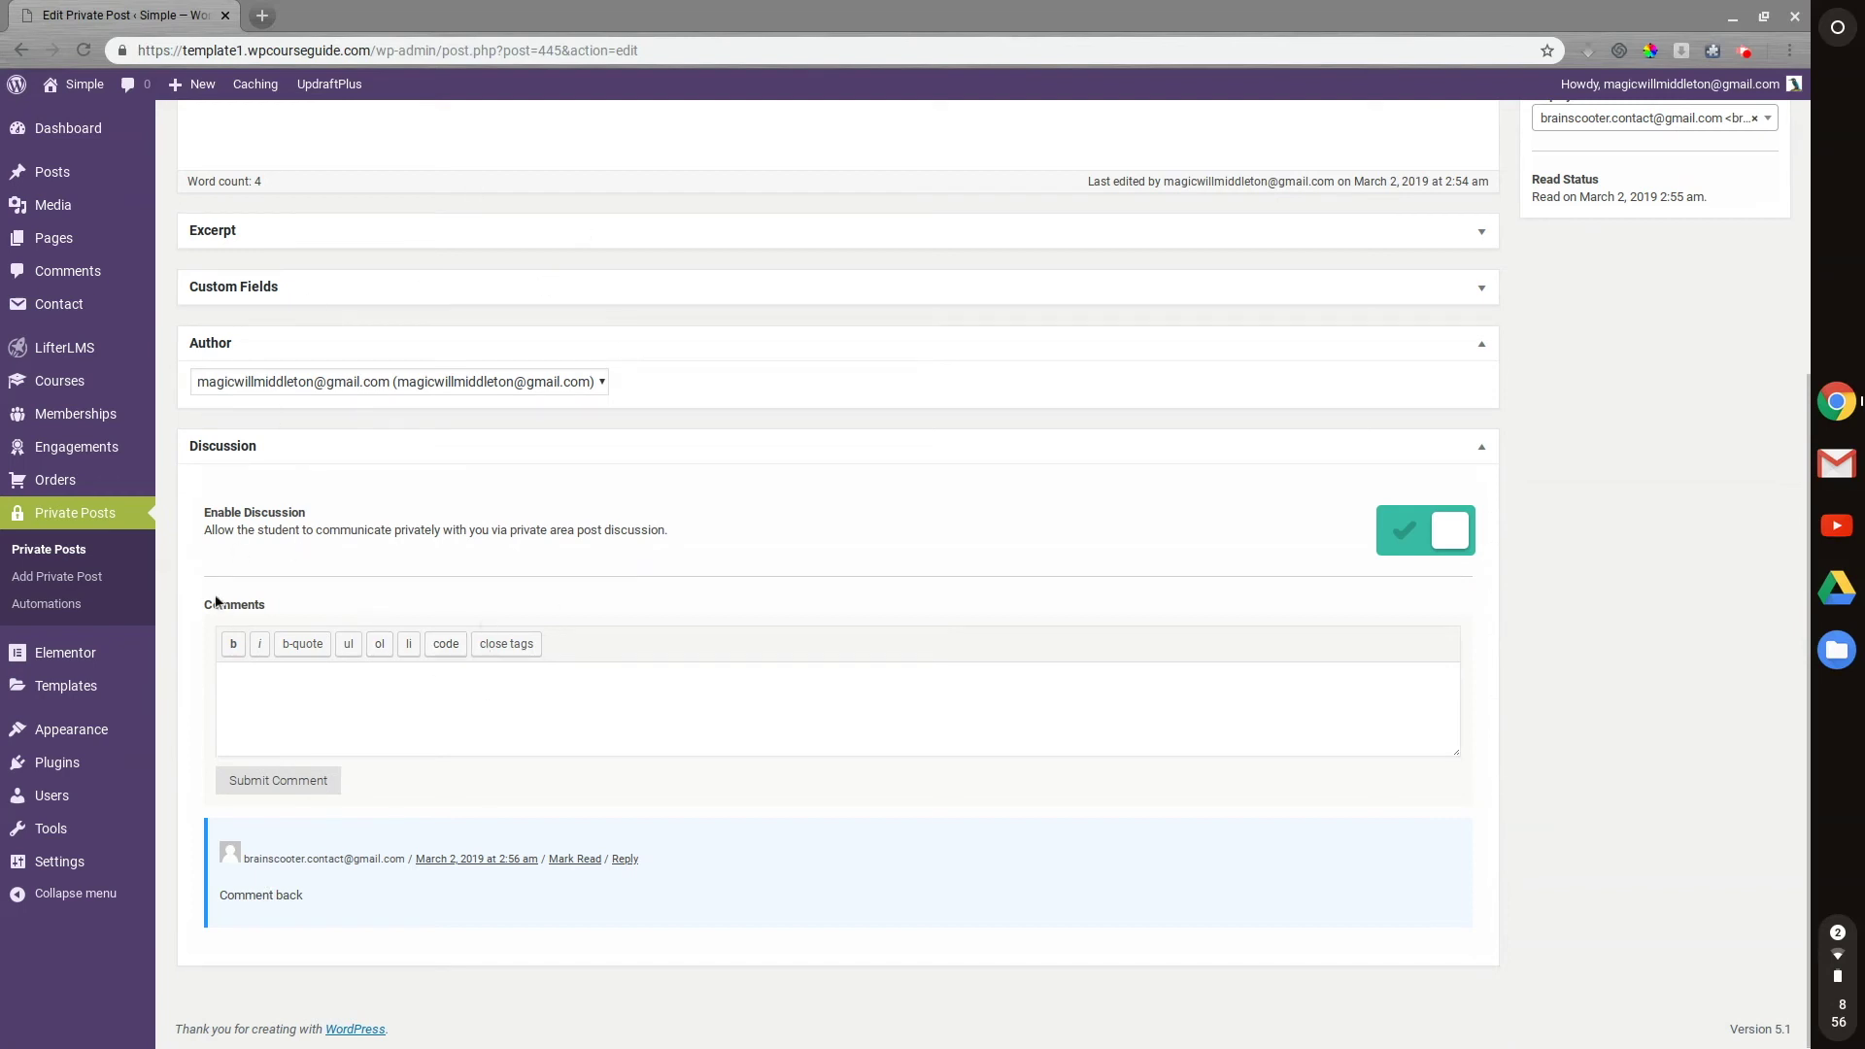
Create a private post automation titled "Welcome Automation" and add a new private post template to it
{"action": "left_click", "coordinate": [45, 604]}
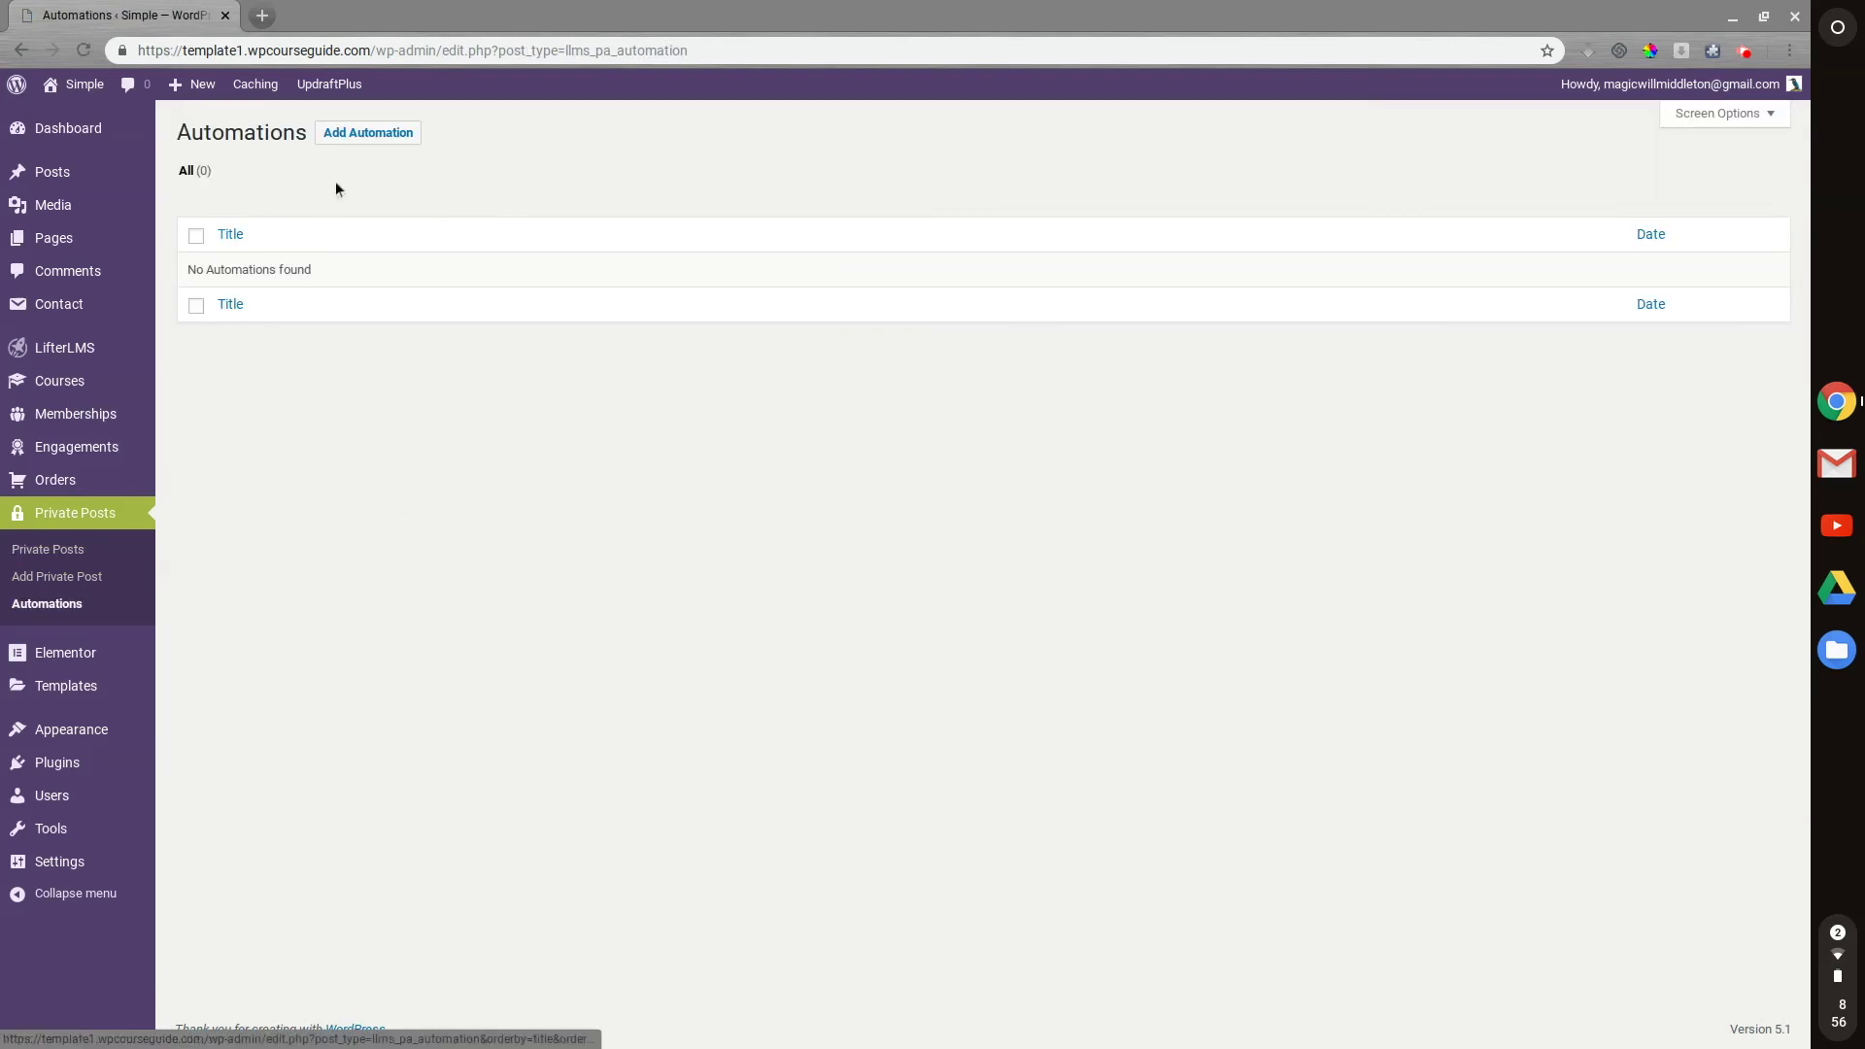
{"action": "left_click", "coordinate": [347, 141]}
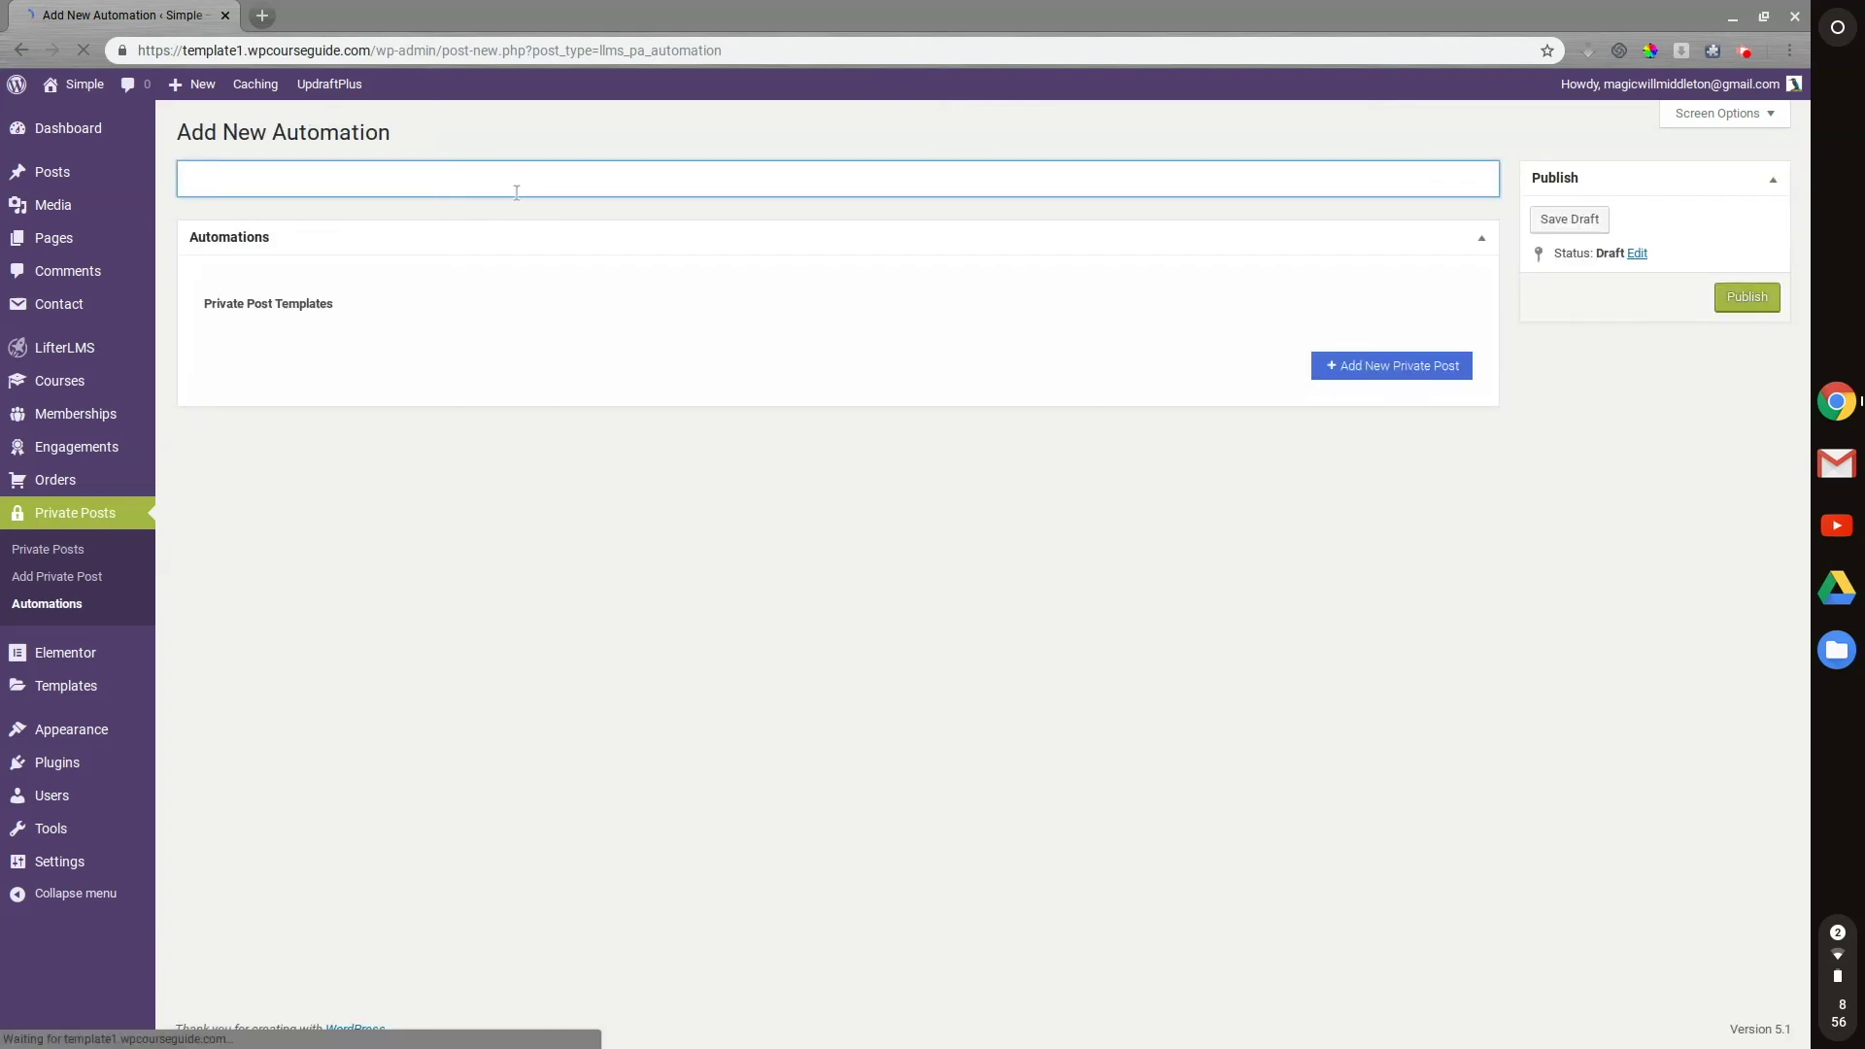
{"action": "type", "text": "Welcome Automation"}
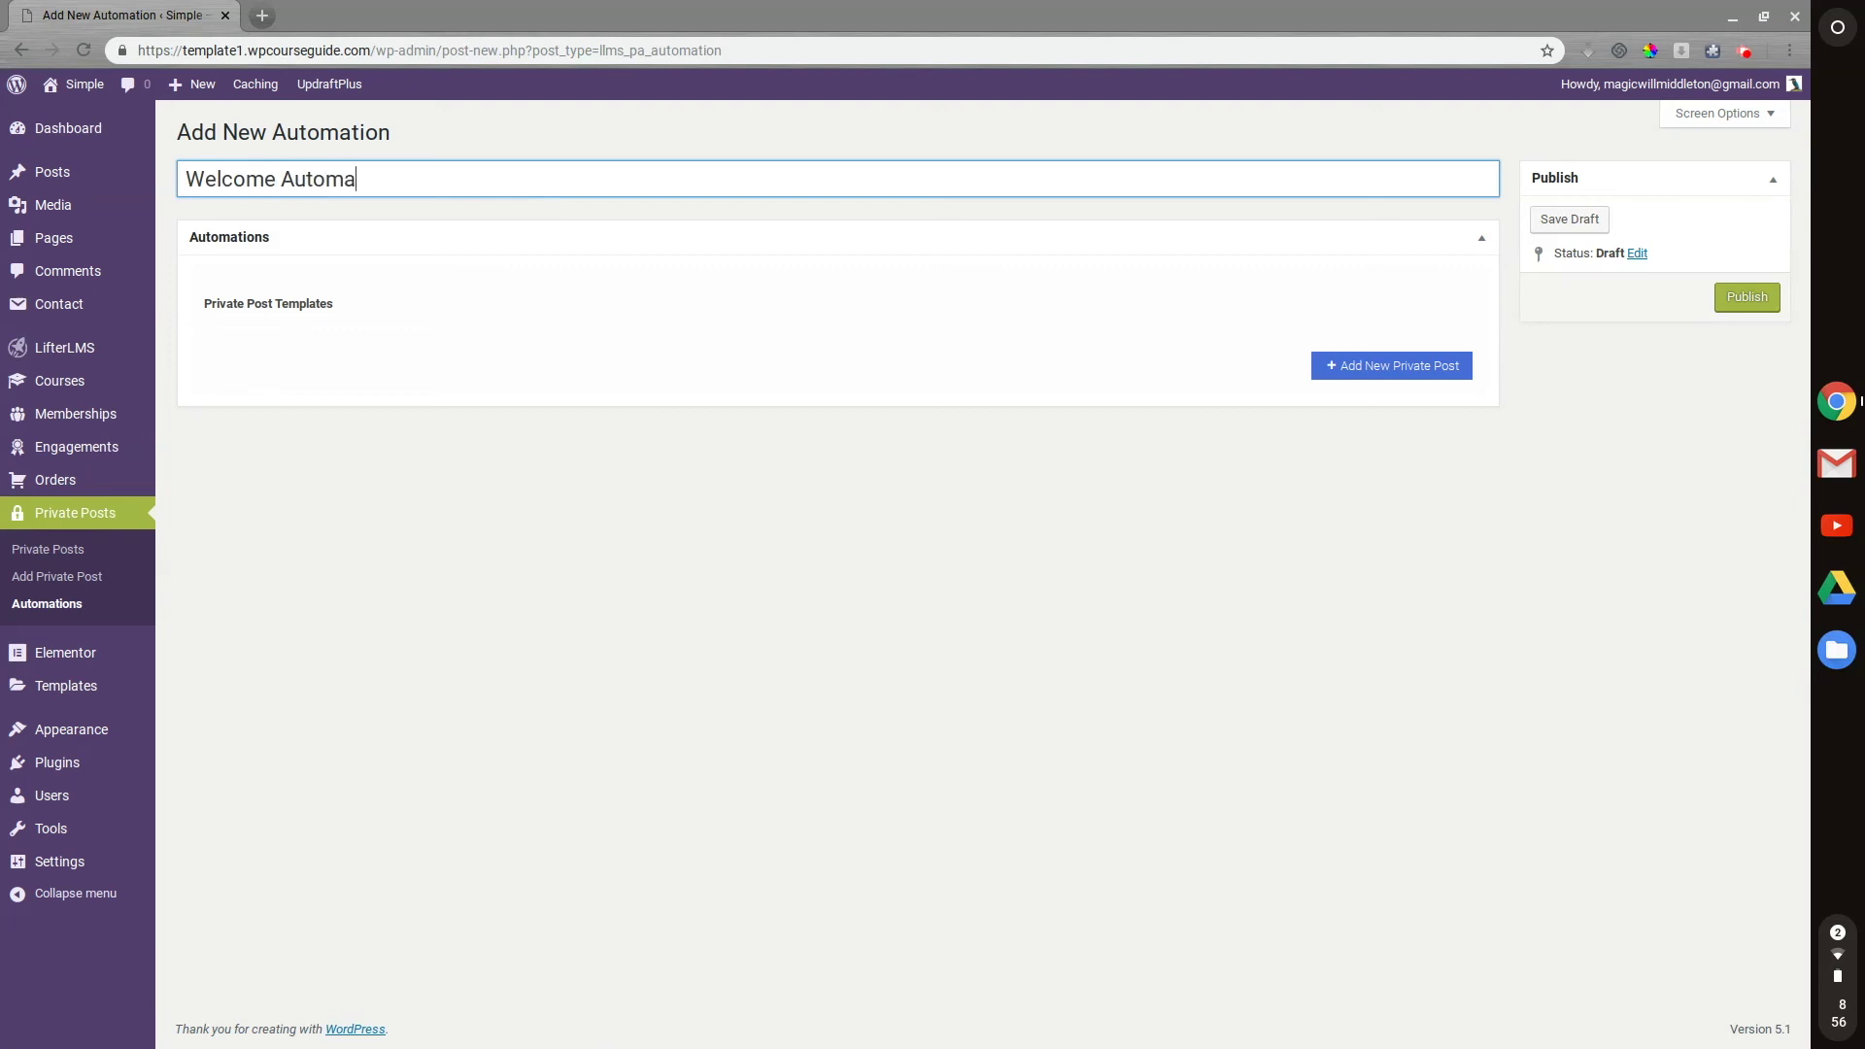
{"action": "left_click", "coordinate": [1370, 367]}
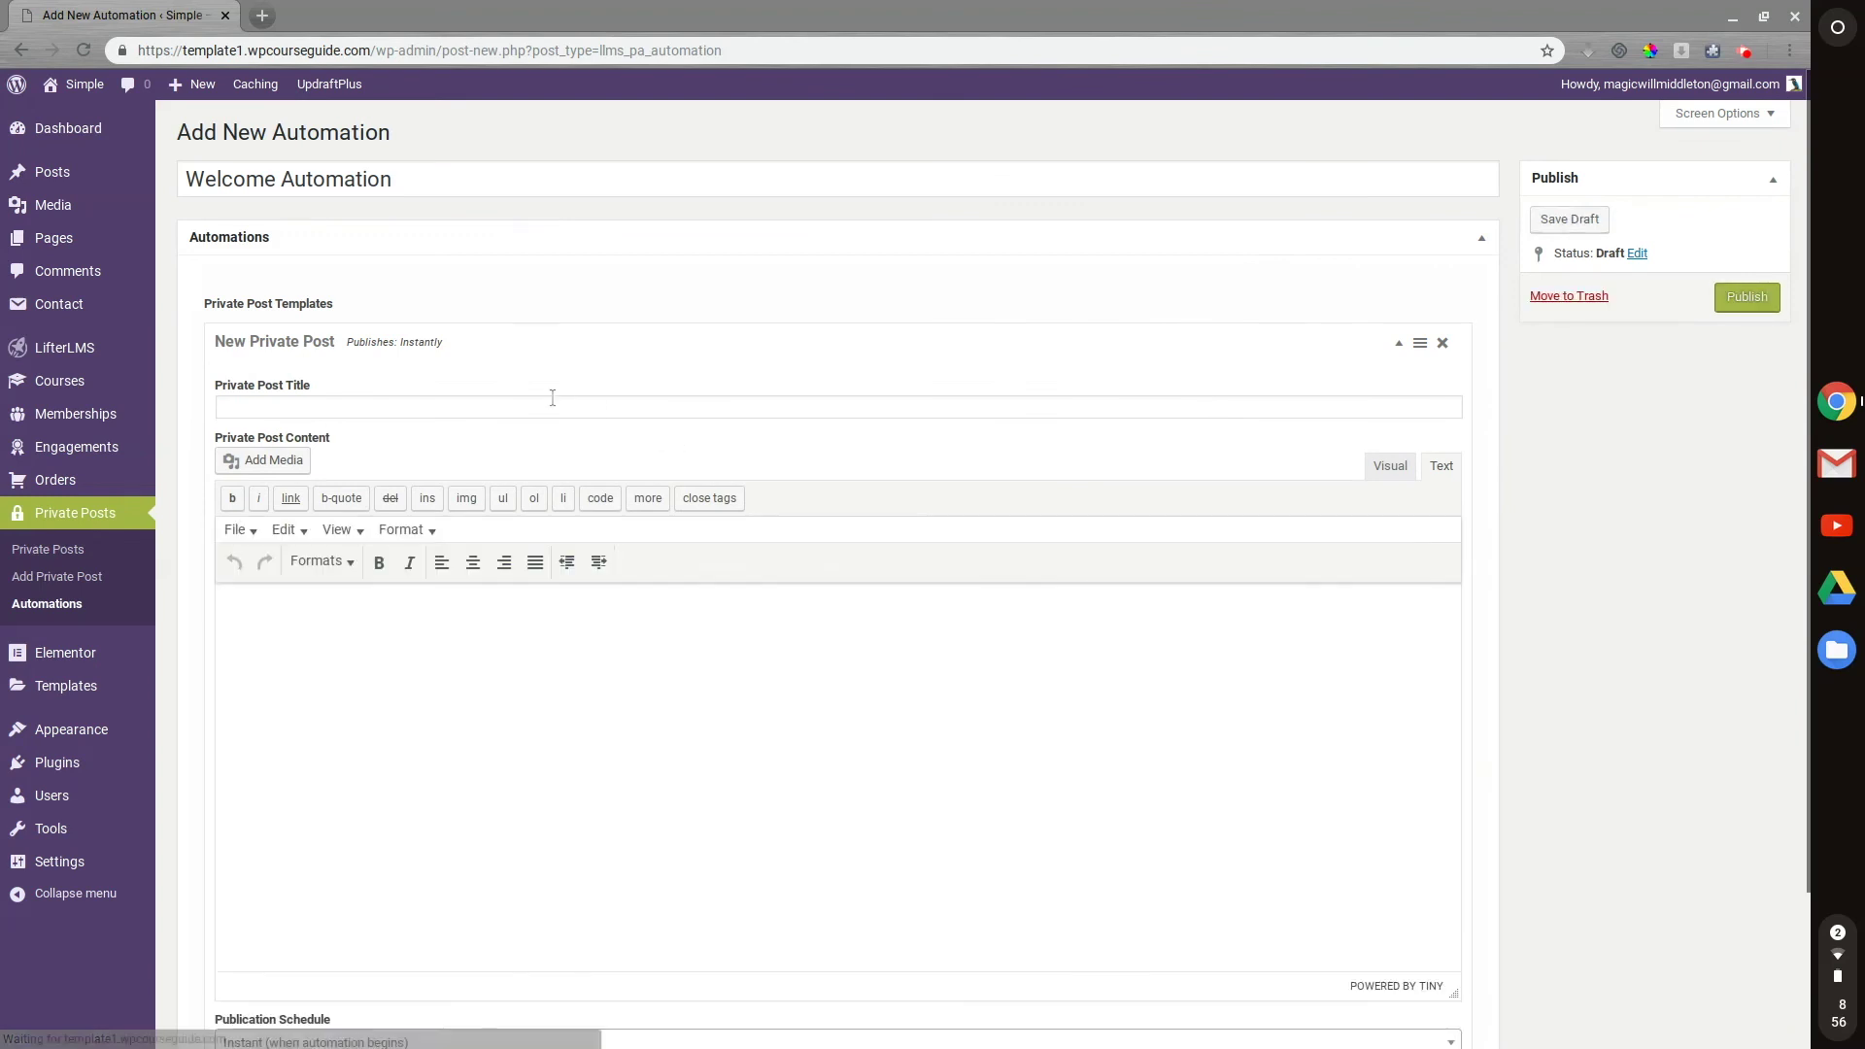
Examine the new private post template's title and content fields and its publication schedule options, leaving the schedule as it is
{"action": "scroll", "coordinate": [550, 399], "scroll_direction": "down", "scroll_amount": 2}
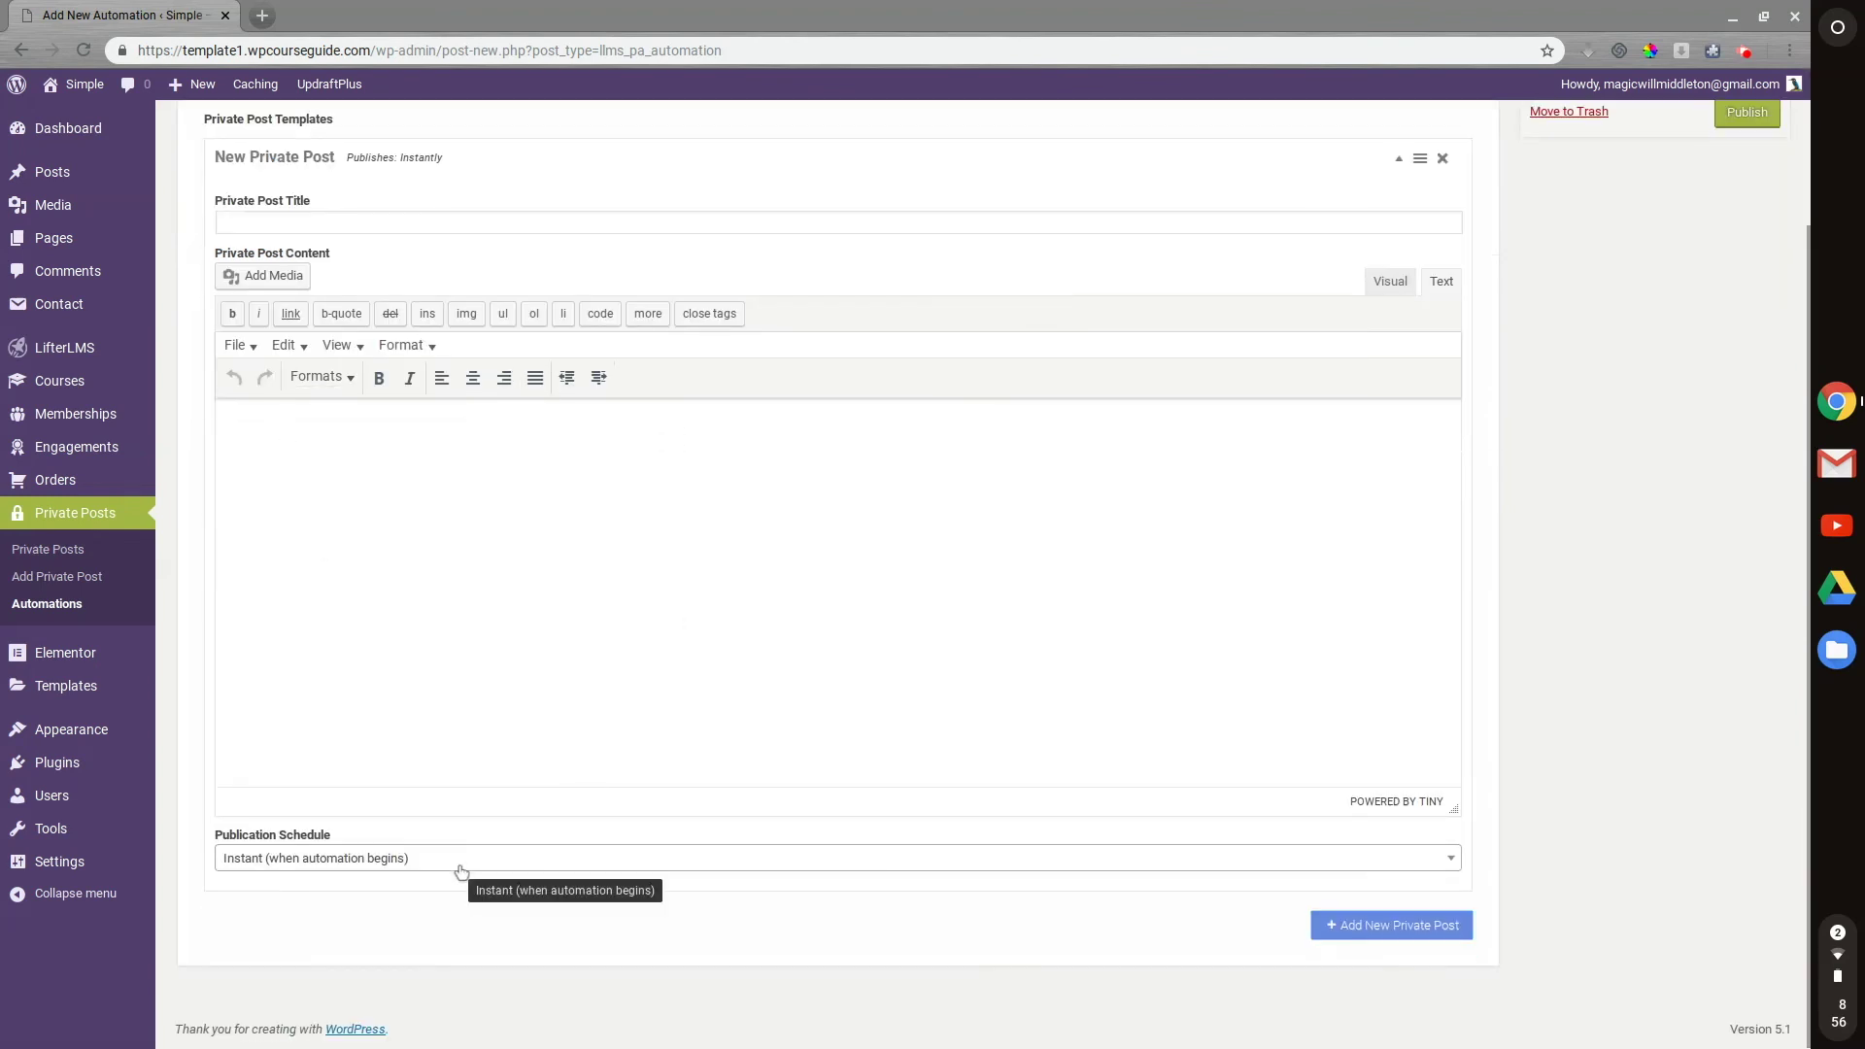
{"action": "scroll", "coordinate": [853, 550], "scroll_direction": "up", "scroll_amount": 2}
{"action": "scroll", "coordinate": [575, 538], "scroll_direction": "down", "scroll_amount": 2}
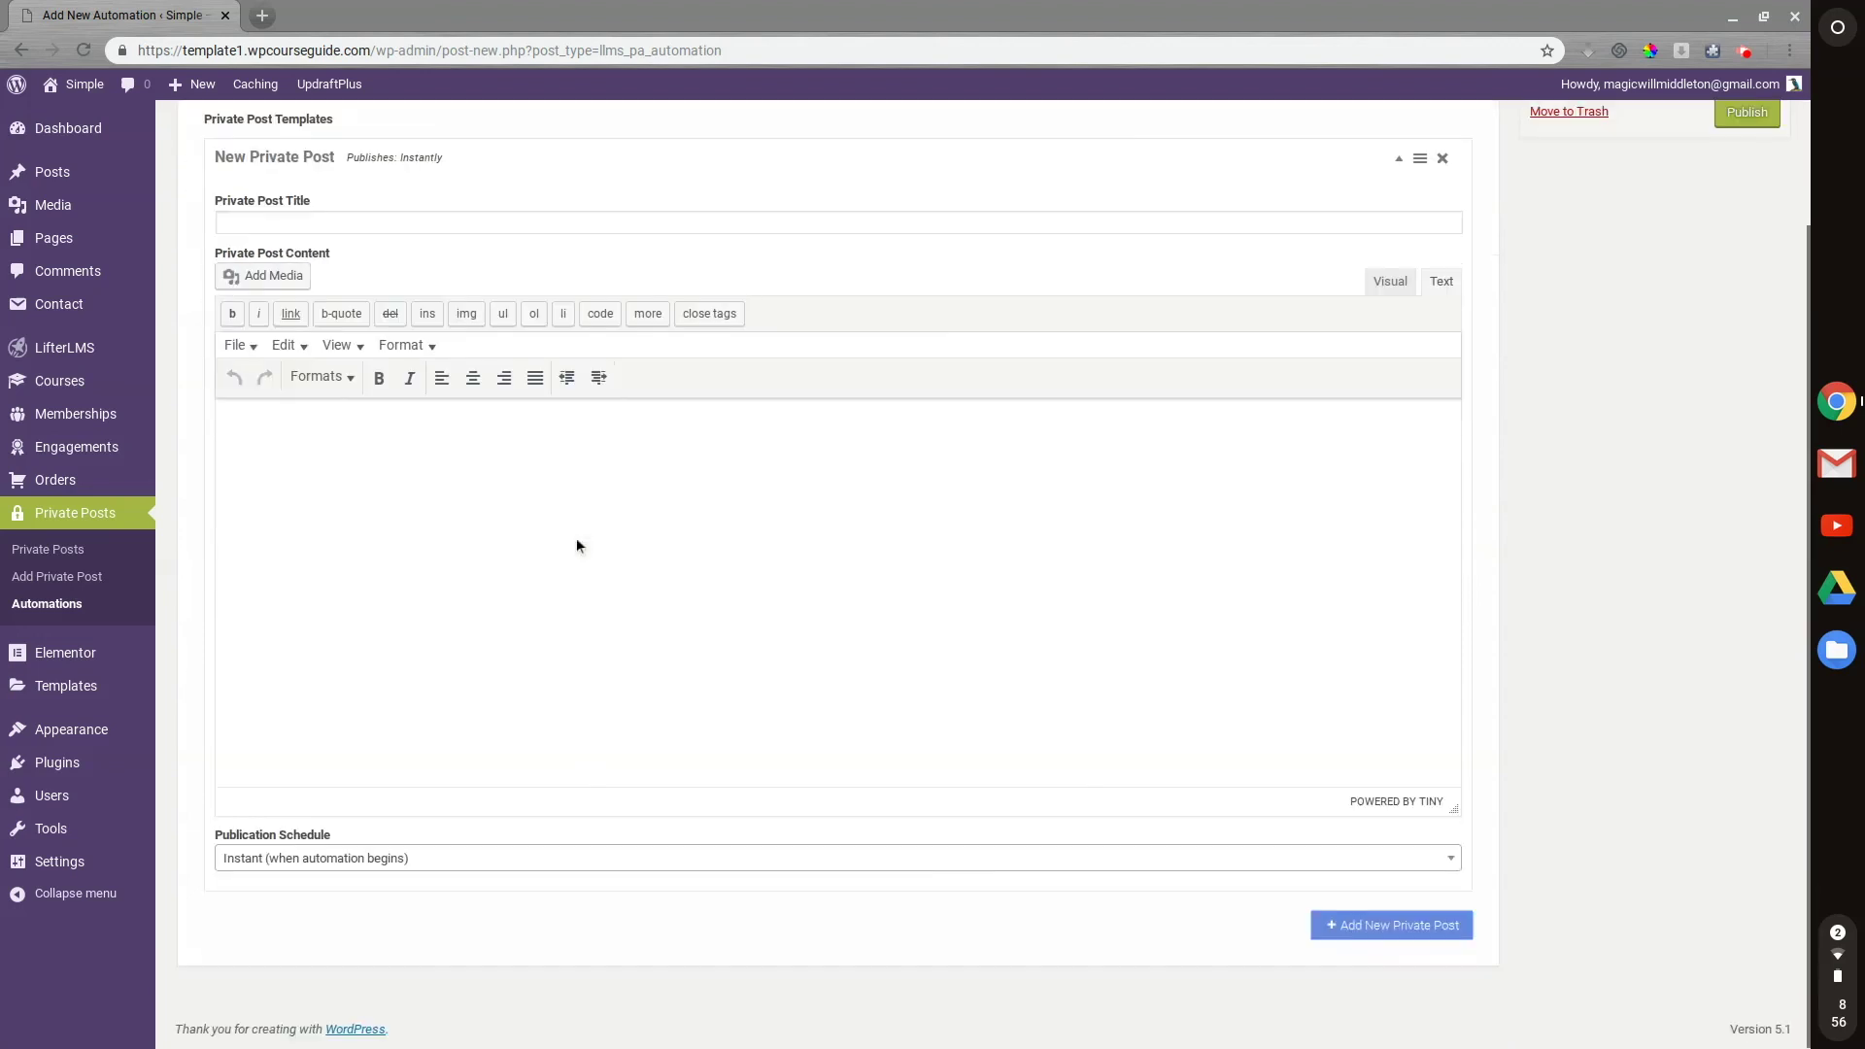
{"action": "left_click", "coordinate": [383, 866]}
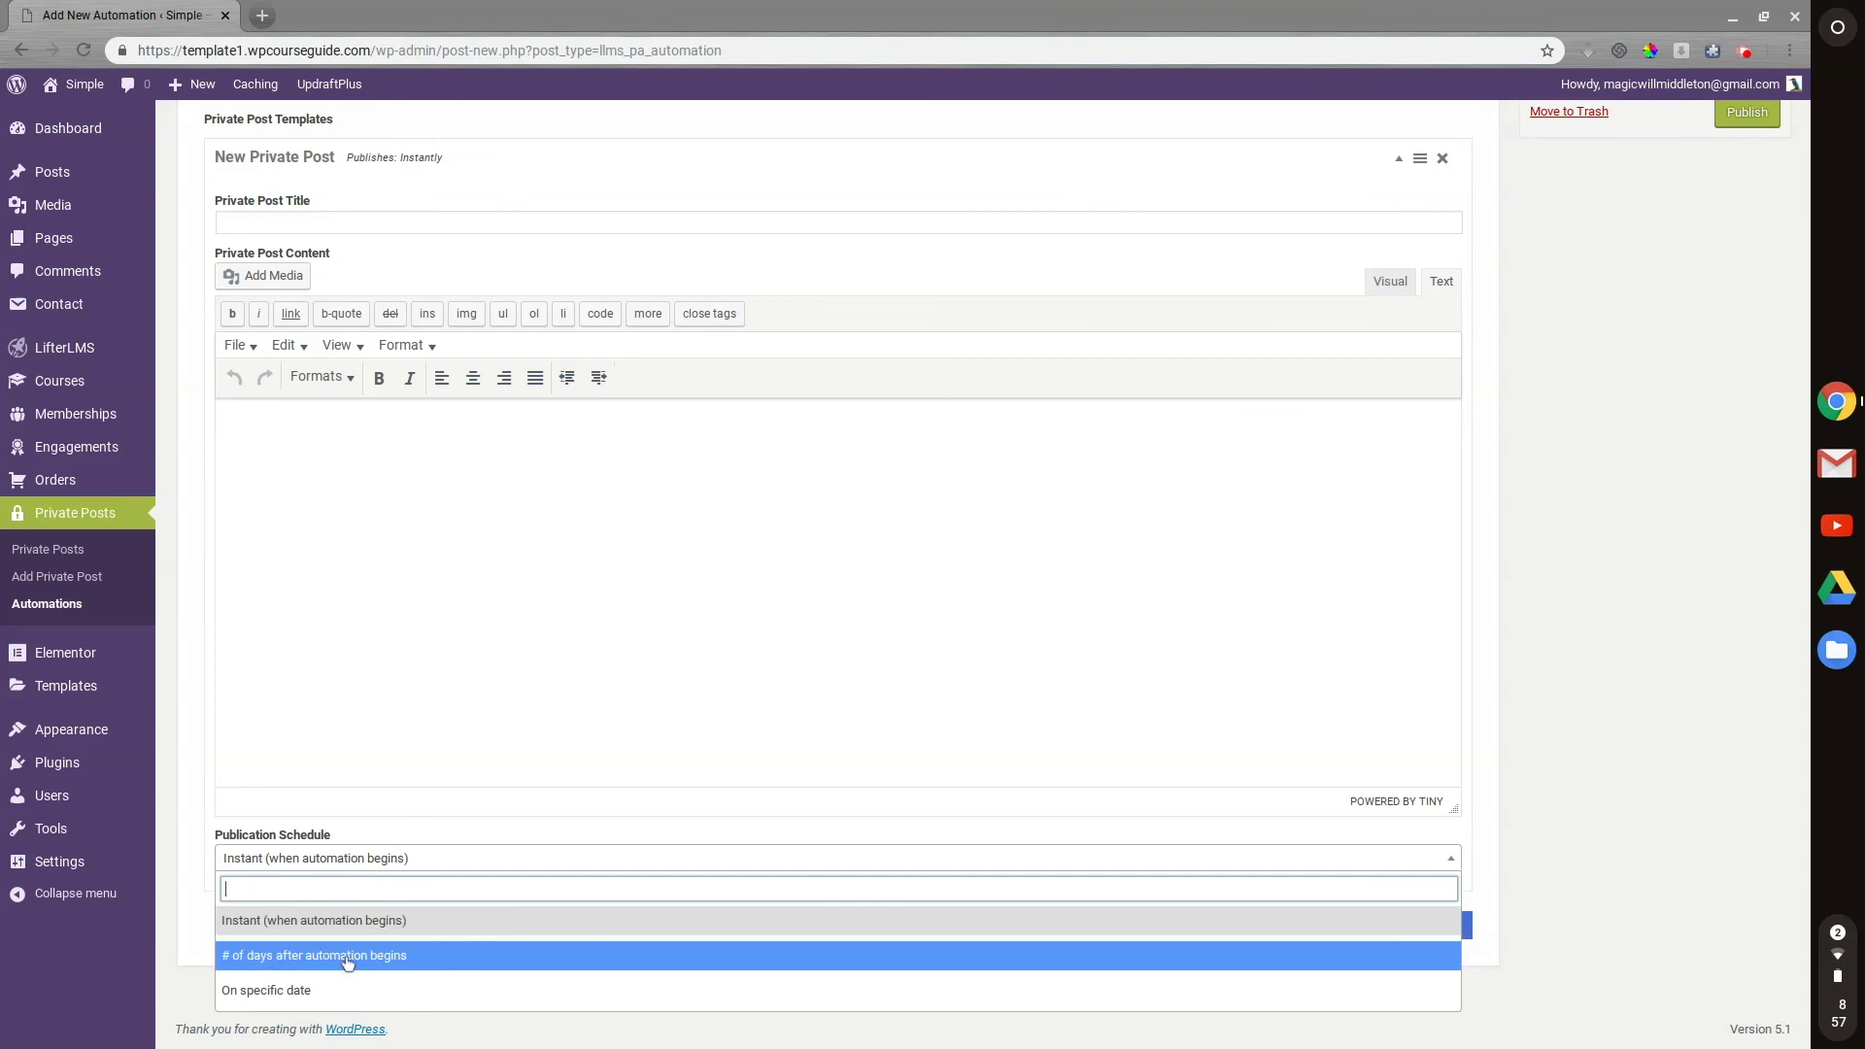
{"action": "left_click", "coordinate": [1472, 525]}
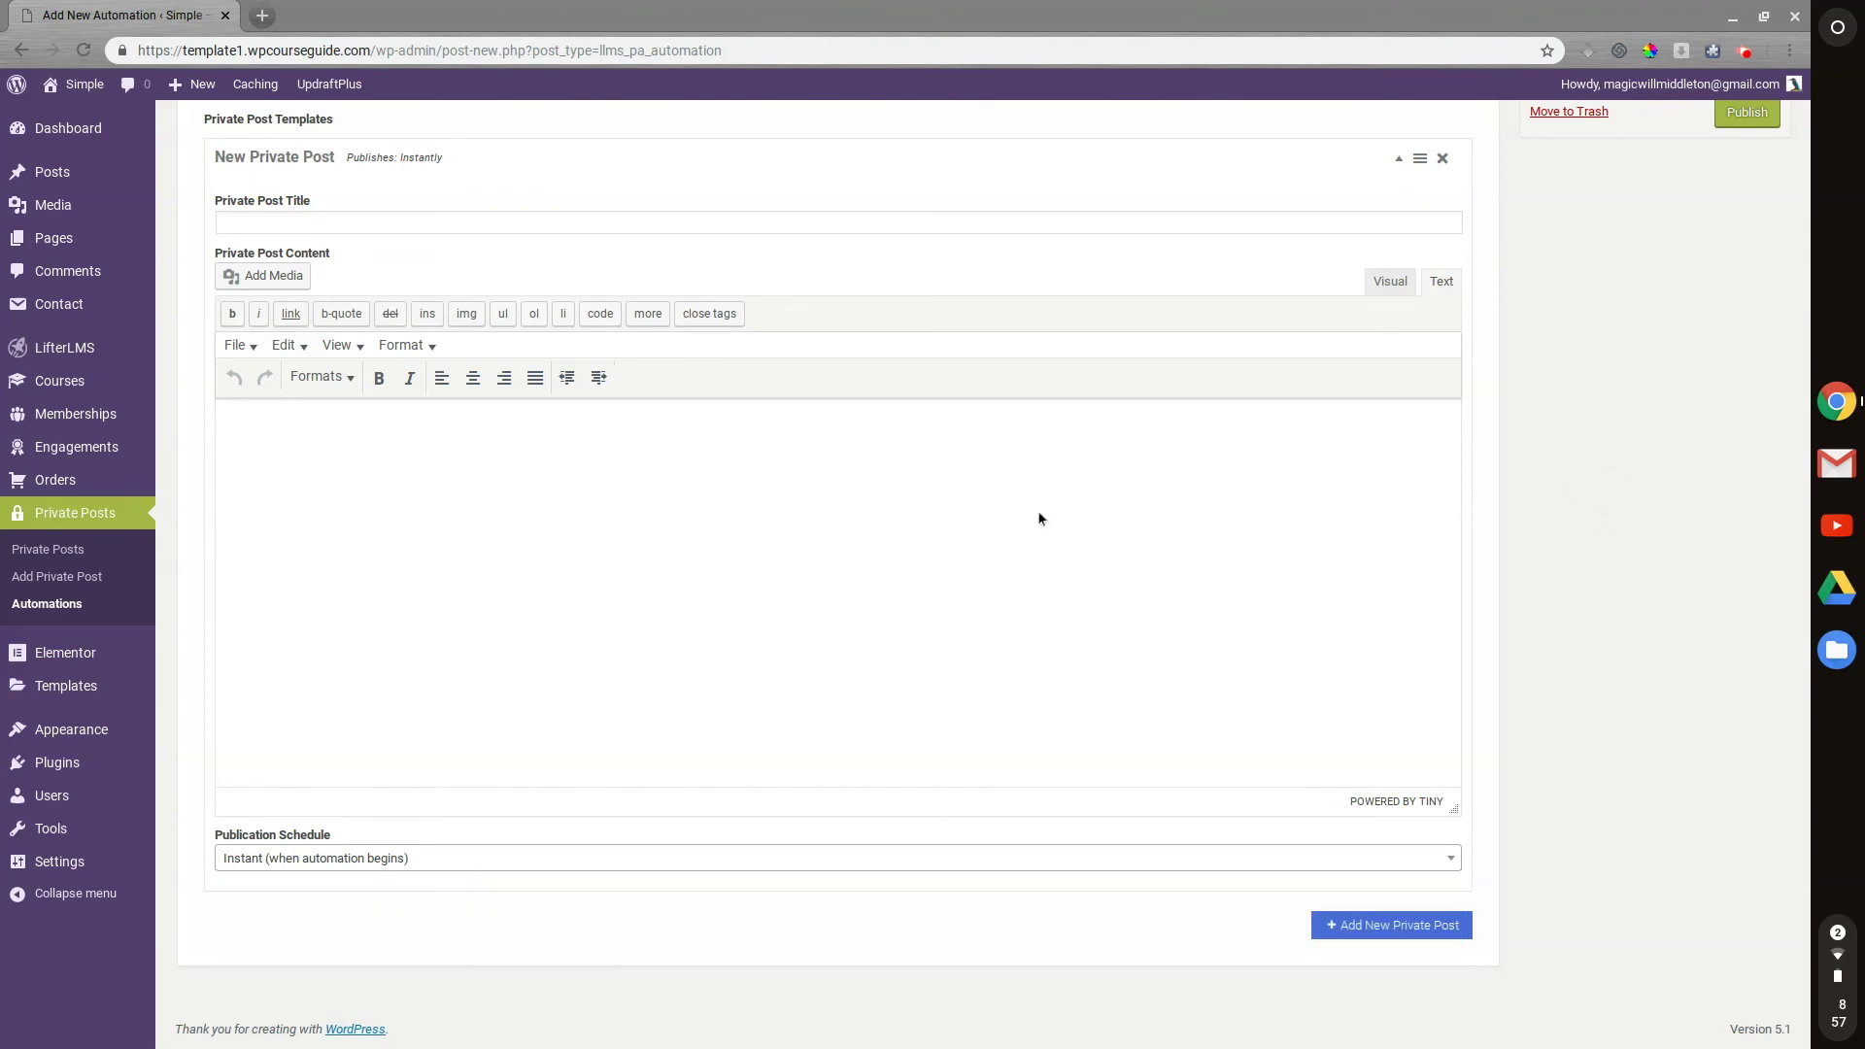
{"action": "scroll", "coordinate": [831, 547], "scroll_direction": "up", "scroll_amount": 2}
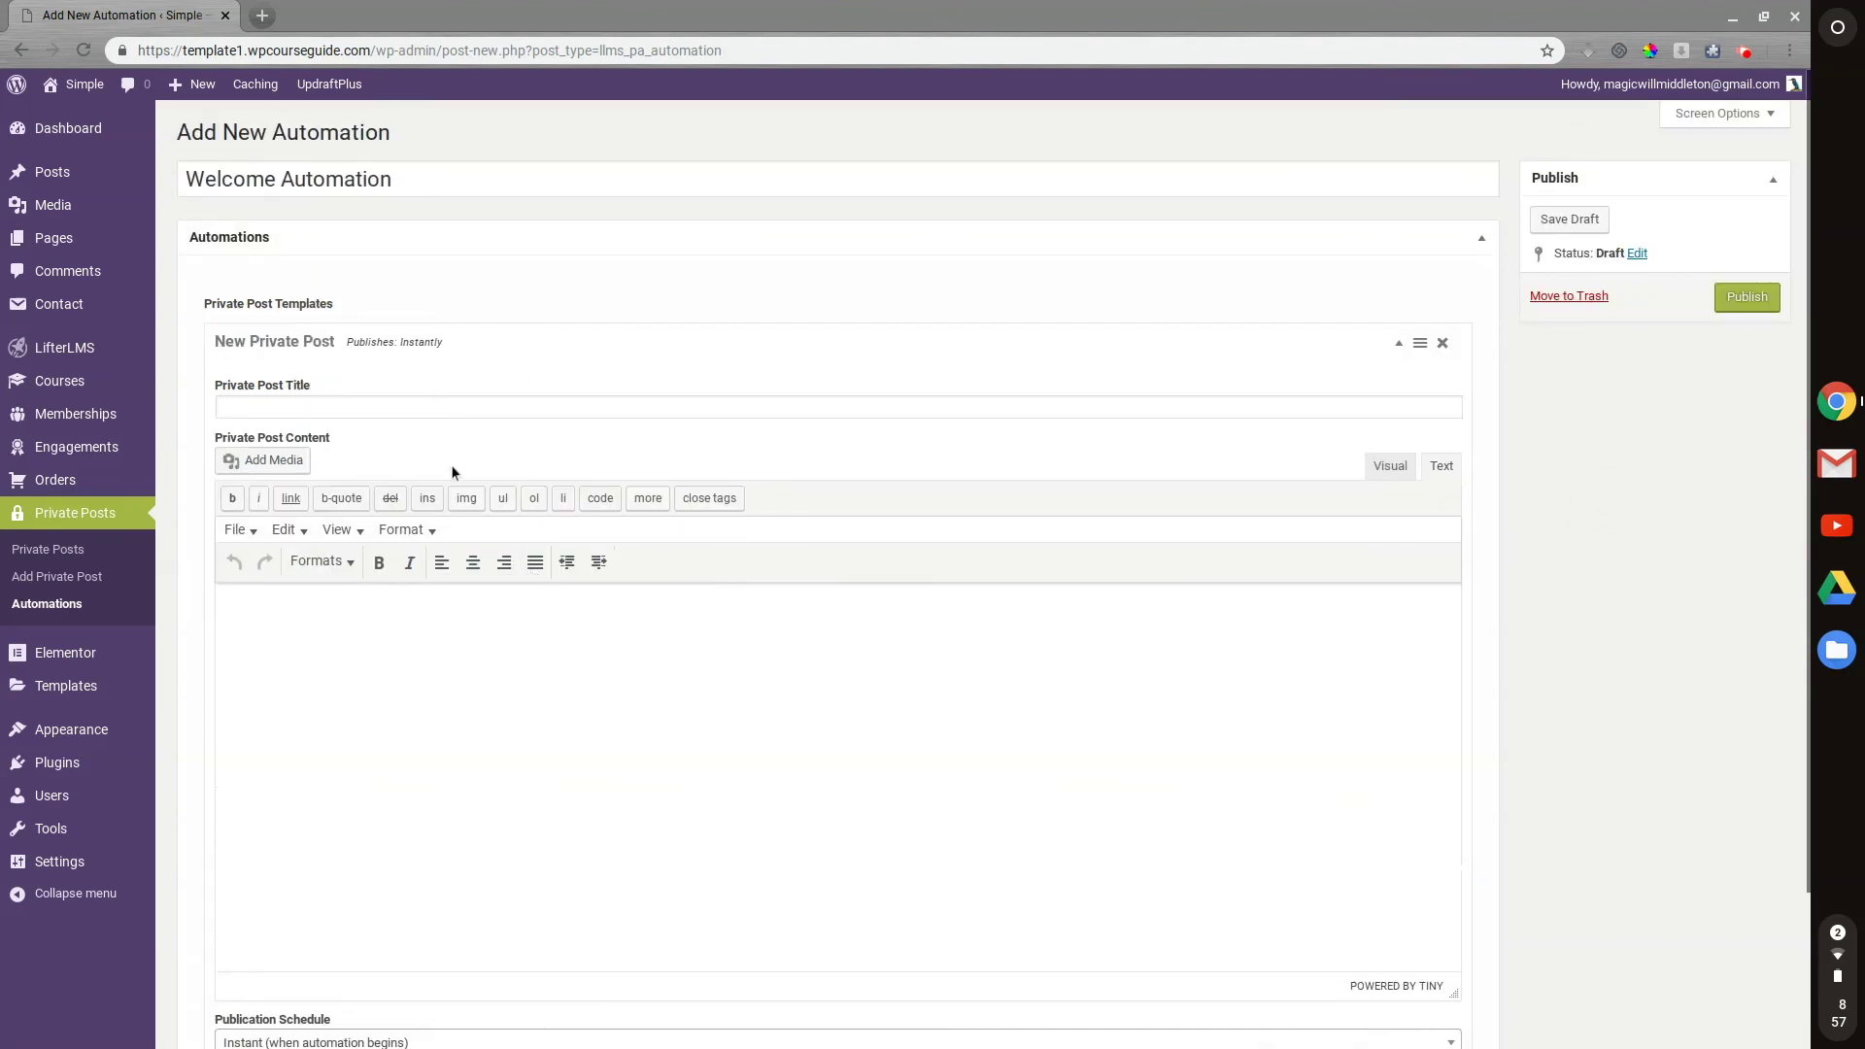
{"action": "scroll", "coordinate": [785, 492], "scroll_direction": "down", "scroll_amount": 2}
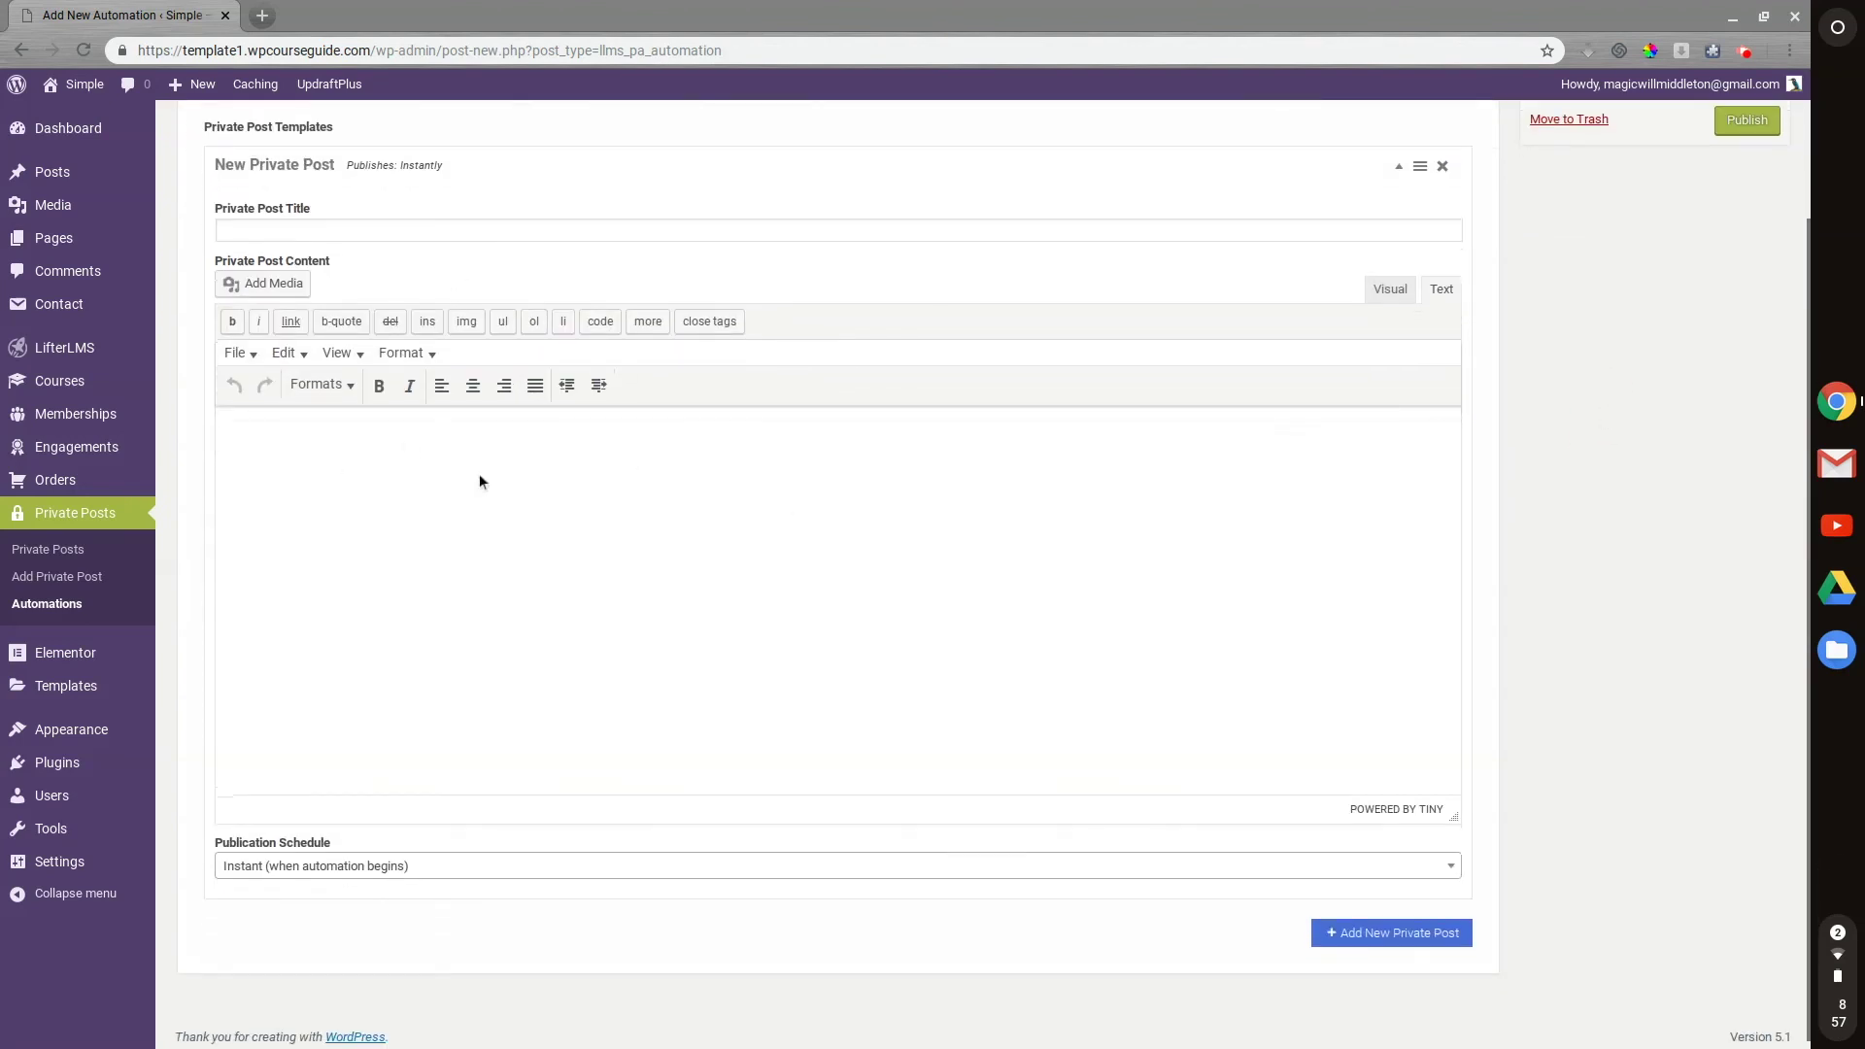
{"action": "scroll", "coordinate": [869, 645], "scroll_direction": "up", "scroll_amount": 2}
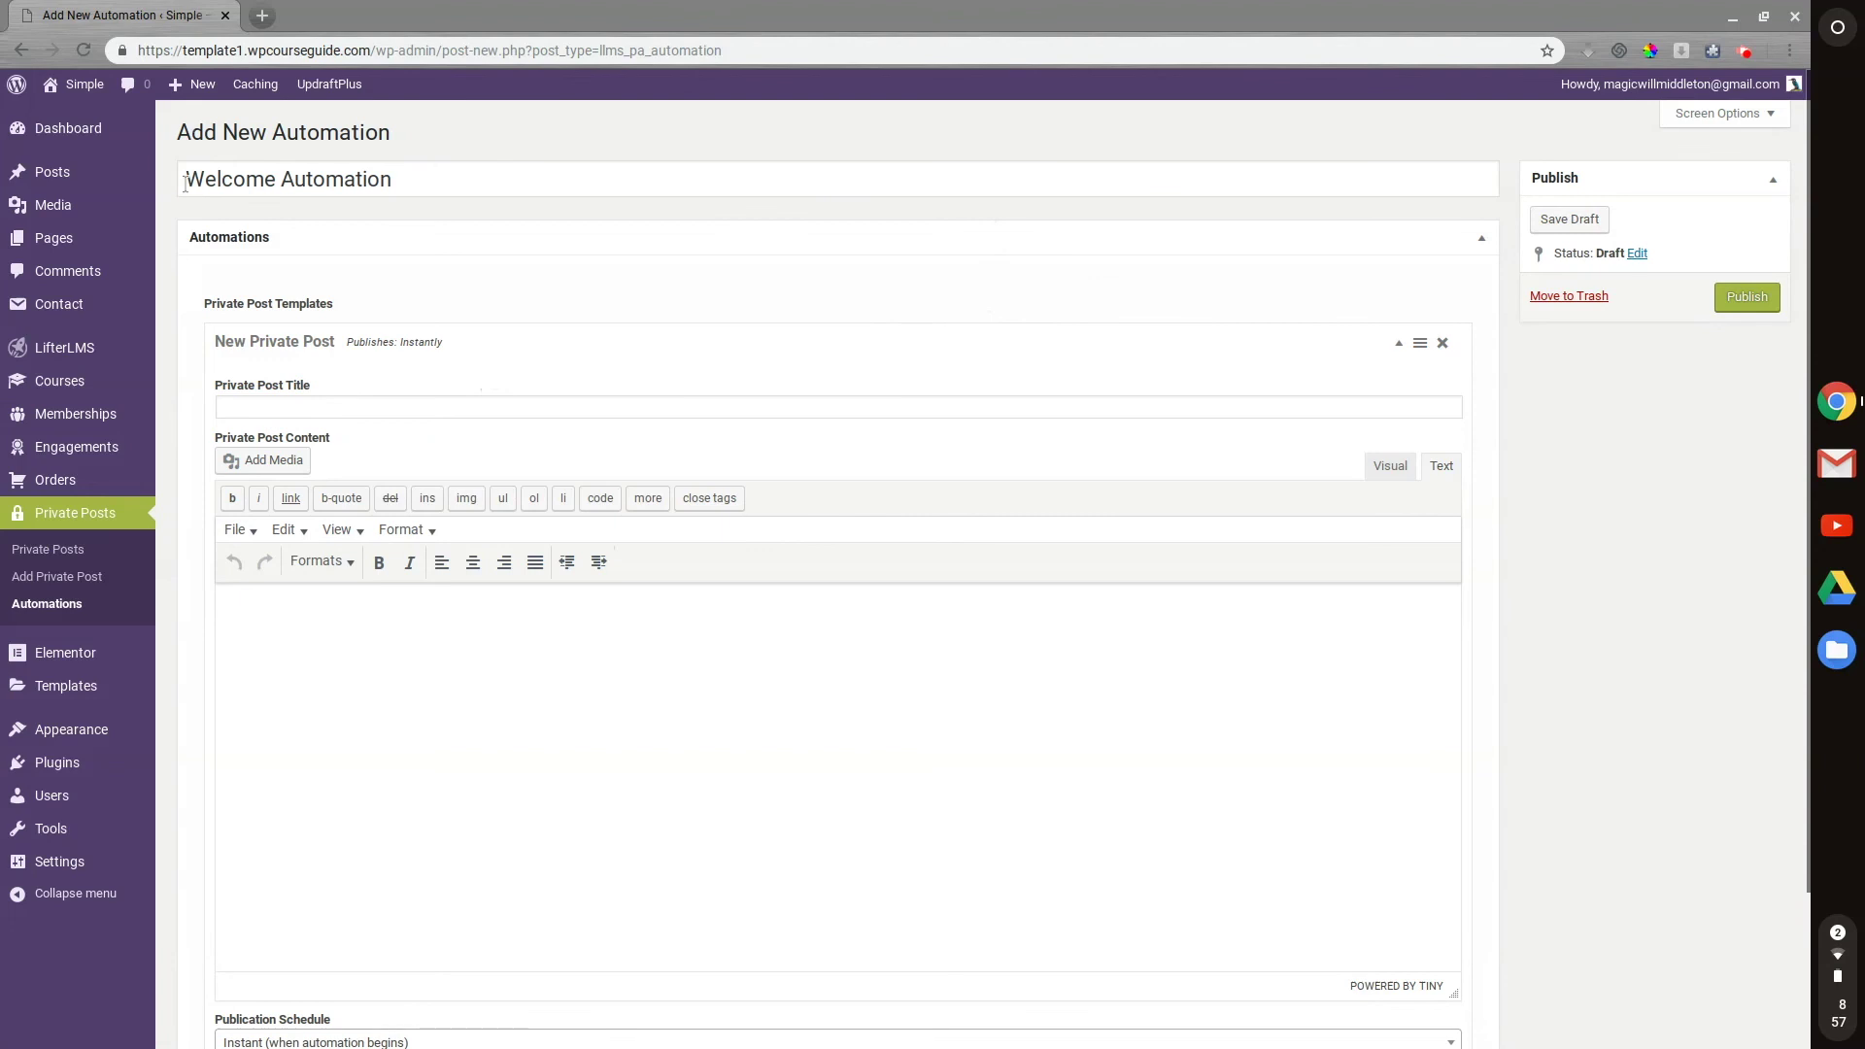
{"action": "scroll", "coordinate": [177, 190], "scroll_direction": "down", "scroll_amount": 1}
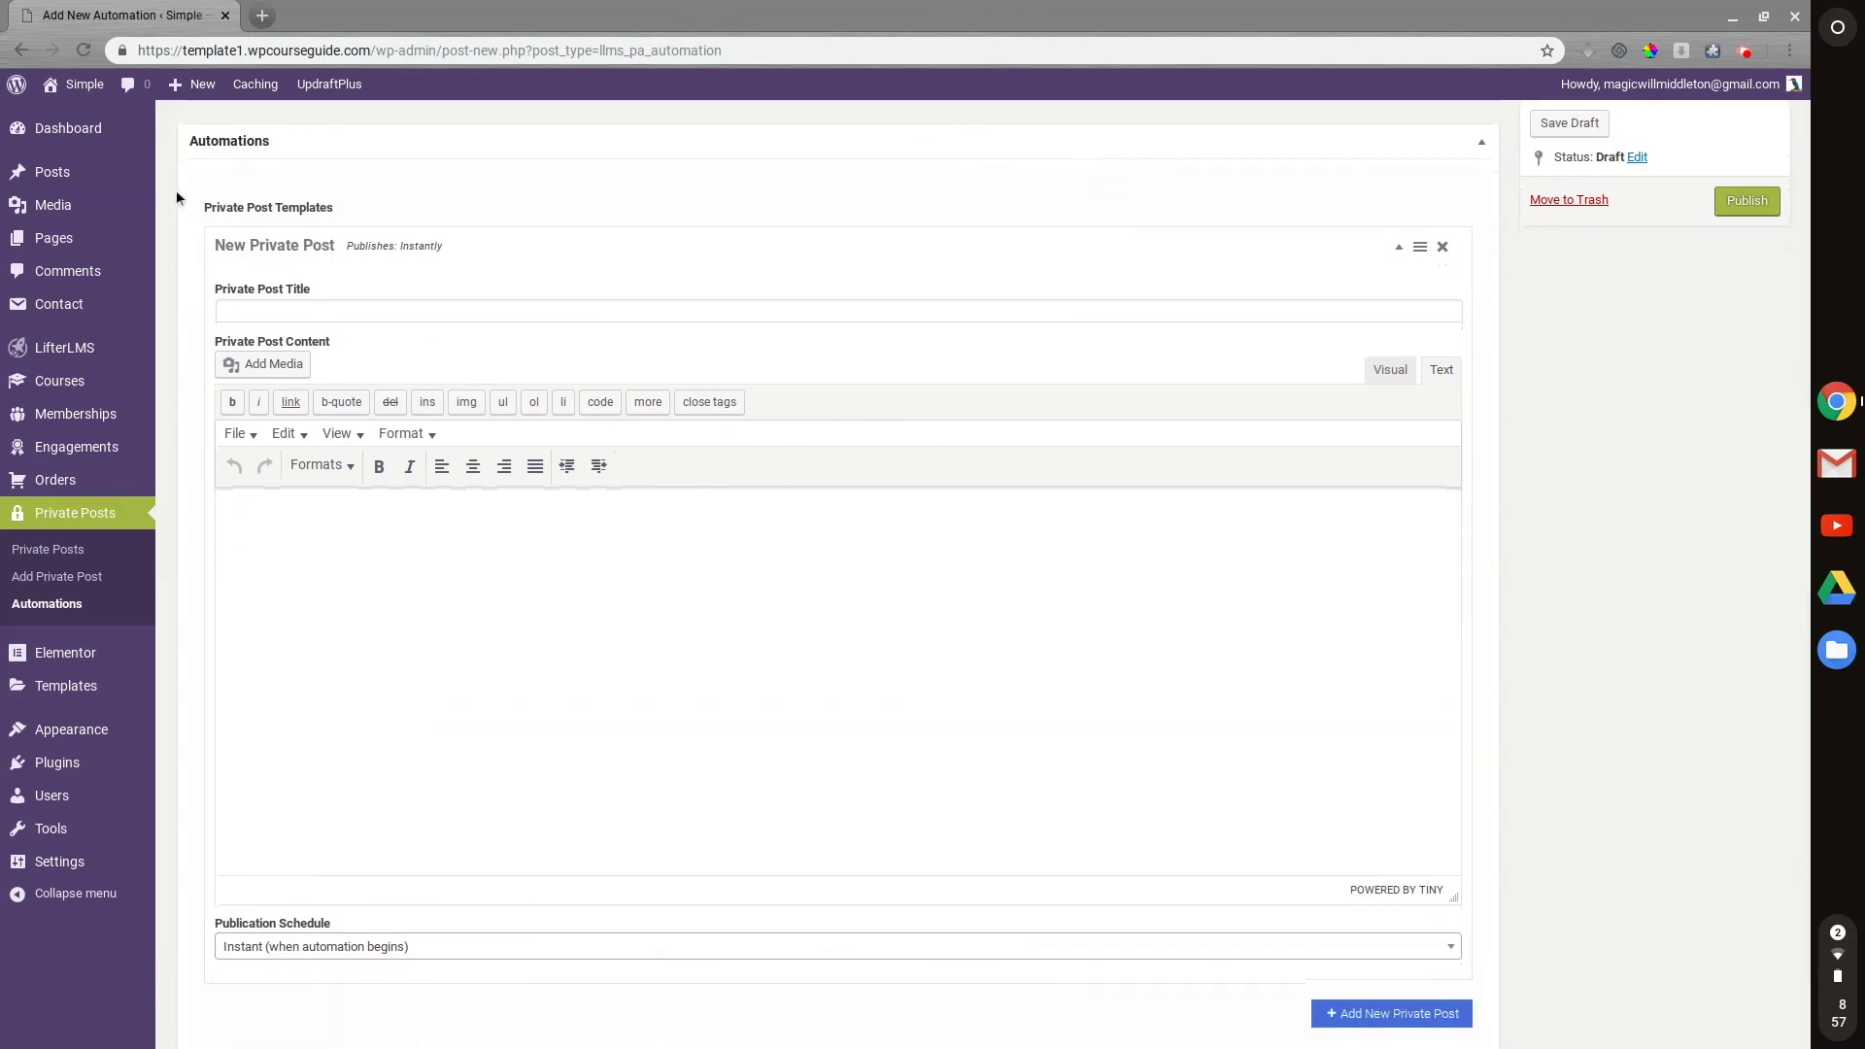